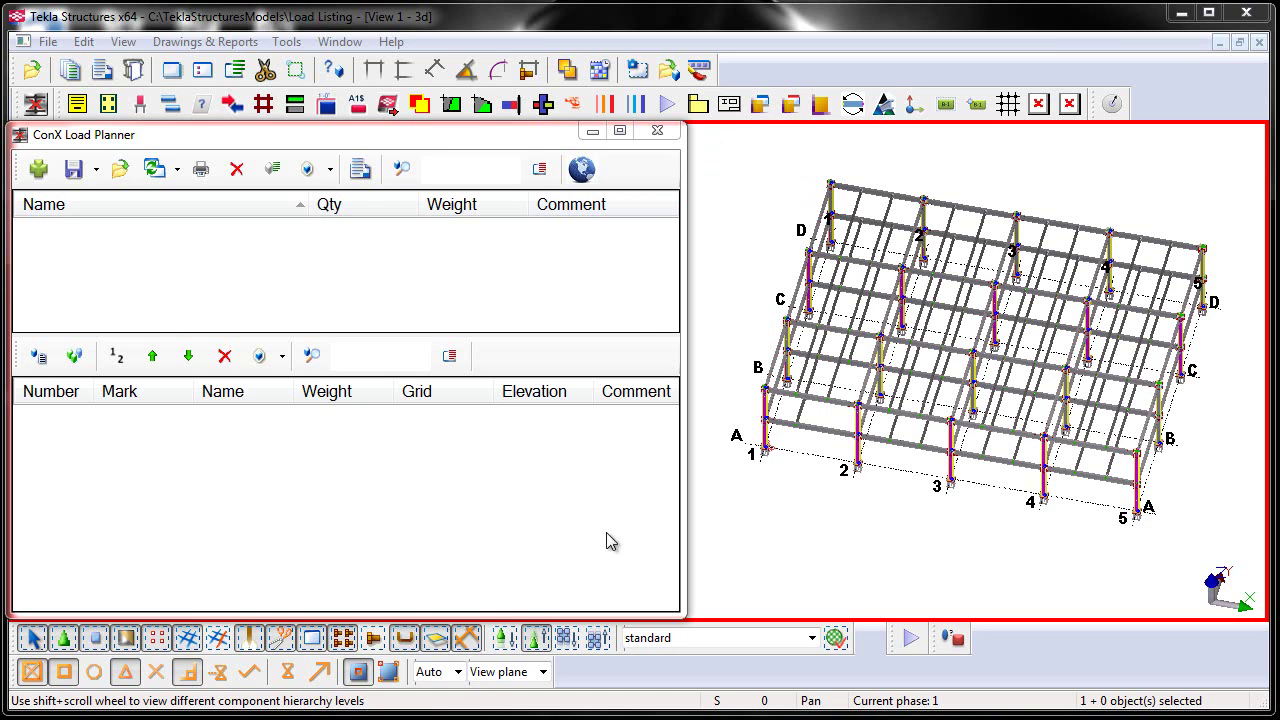
Step: Enable 'Select objects in assemblies' and box-select the whole Load Listing steel frame
click(566, 638)
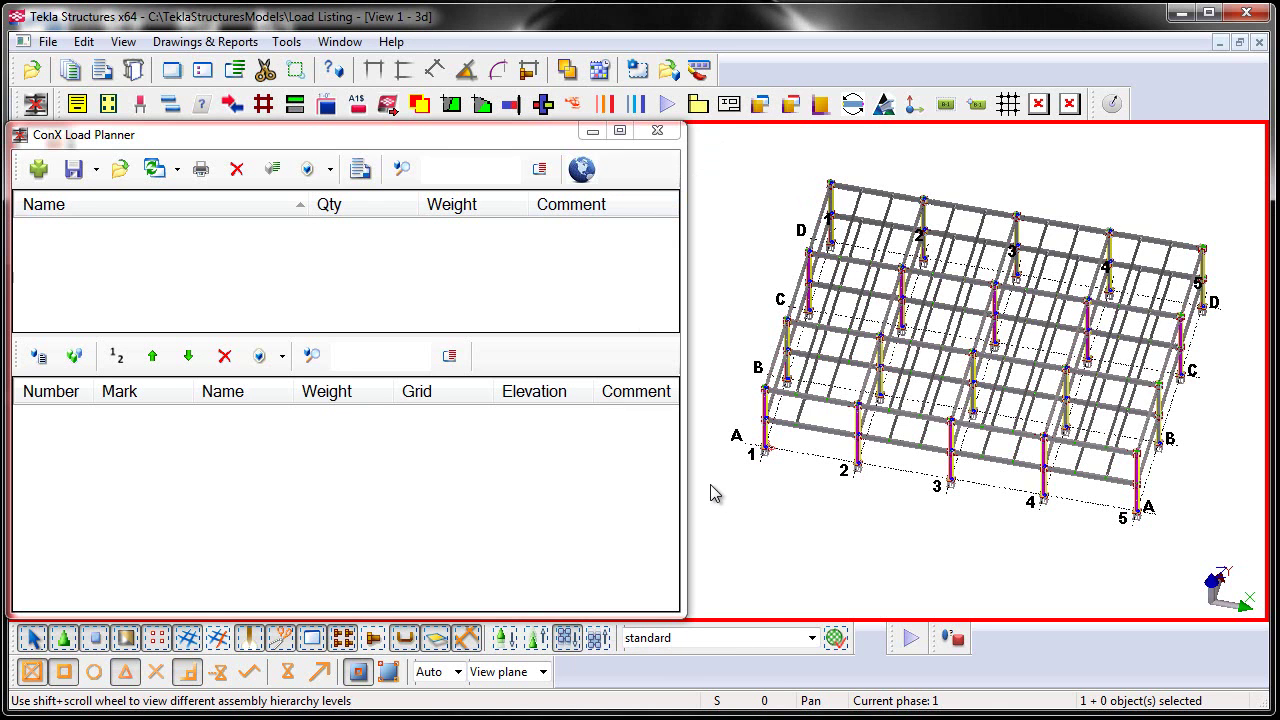
drag(707, 139, 1190, 538)
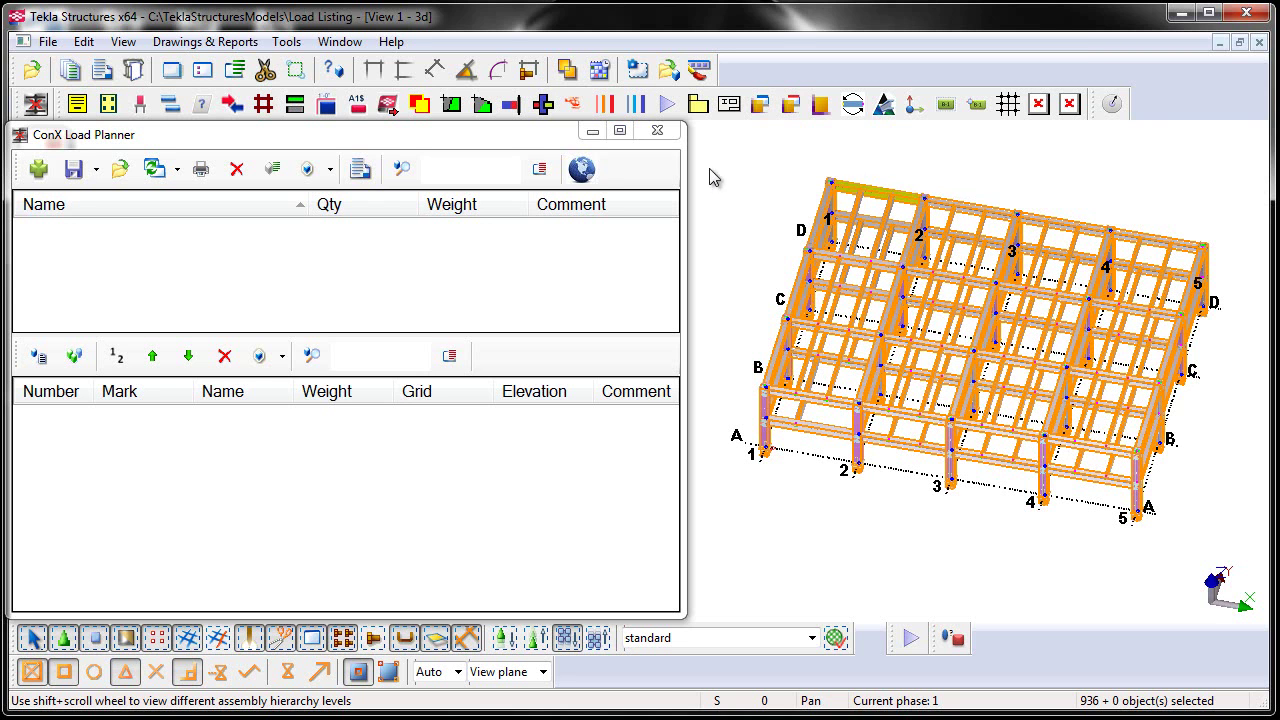
Step: Assign 3D grid addresses to the selected assemblies from a picked grid line, then deselect
click(581, 169)
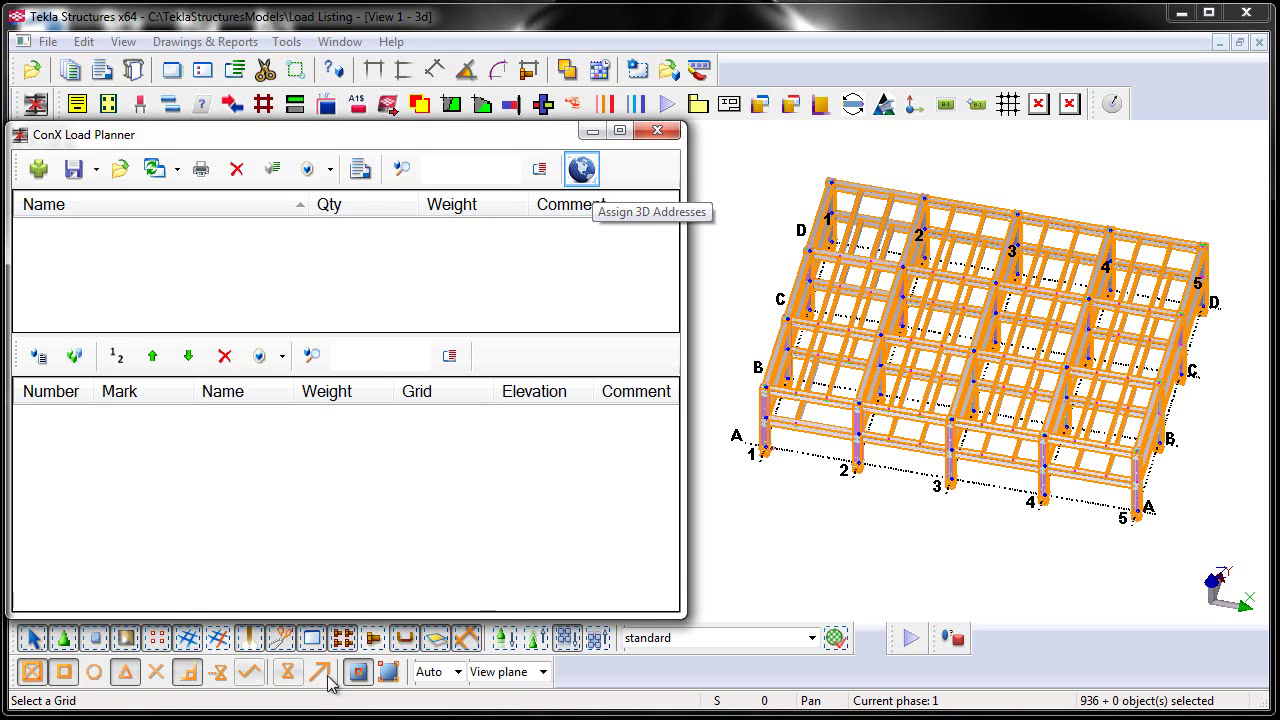
click(808, 455)
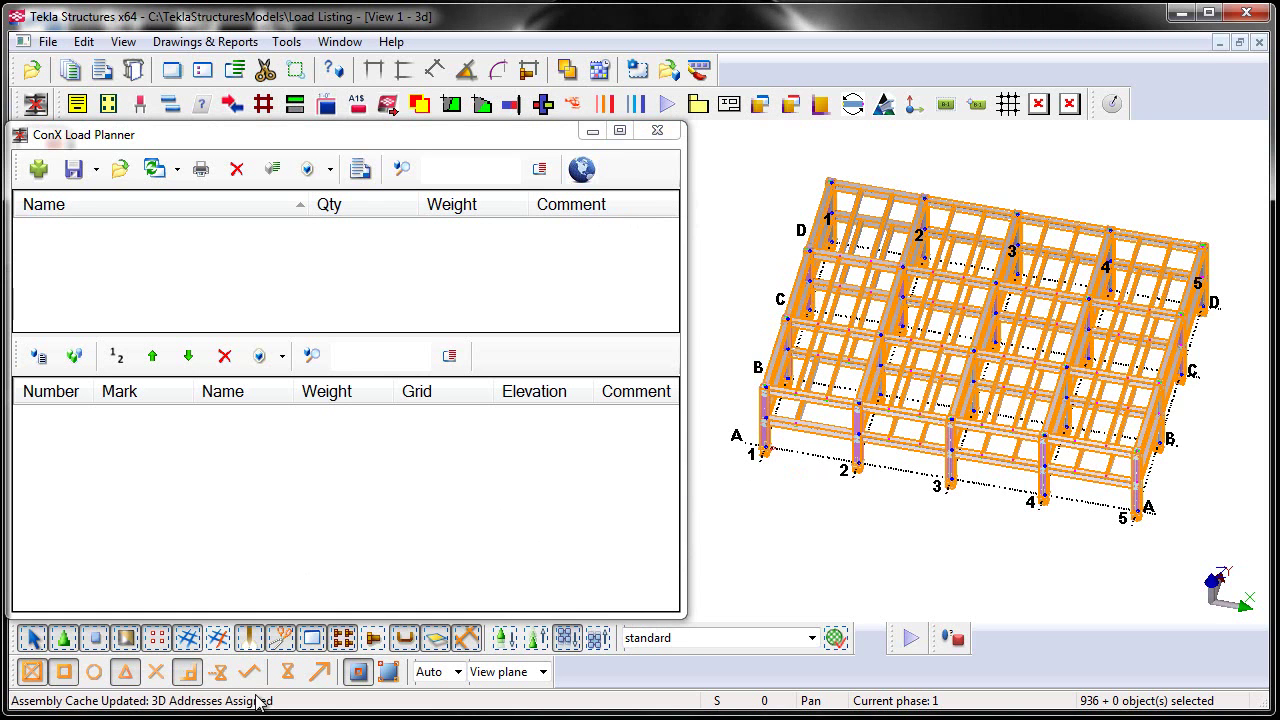
click(754, 502)
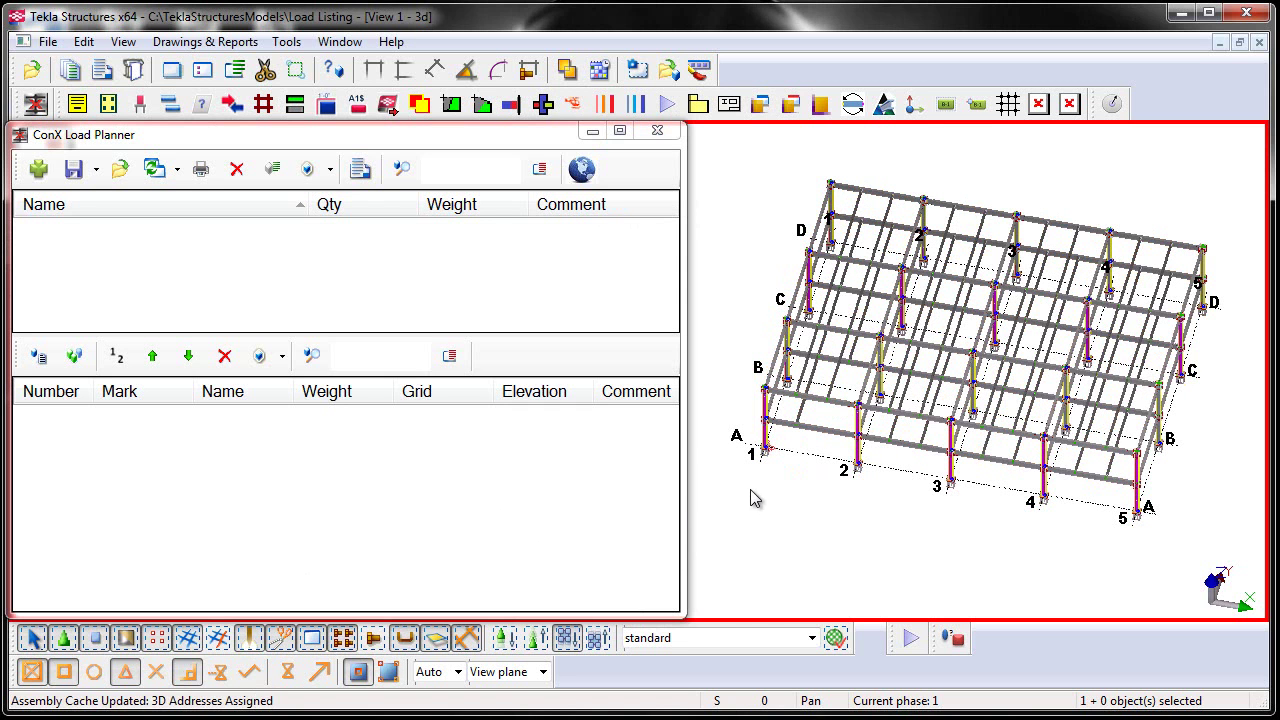
Step: Add a new truck load and rename it from '00 Load' to '01 Load'
click(39, 171)
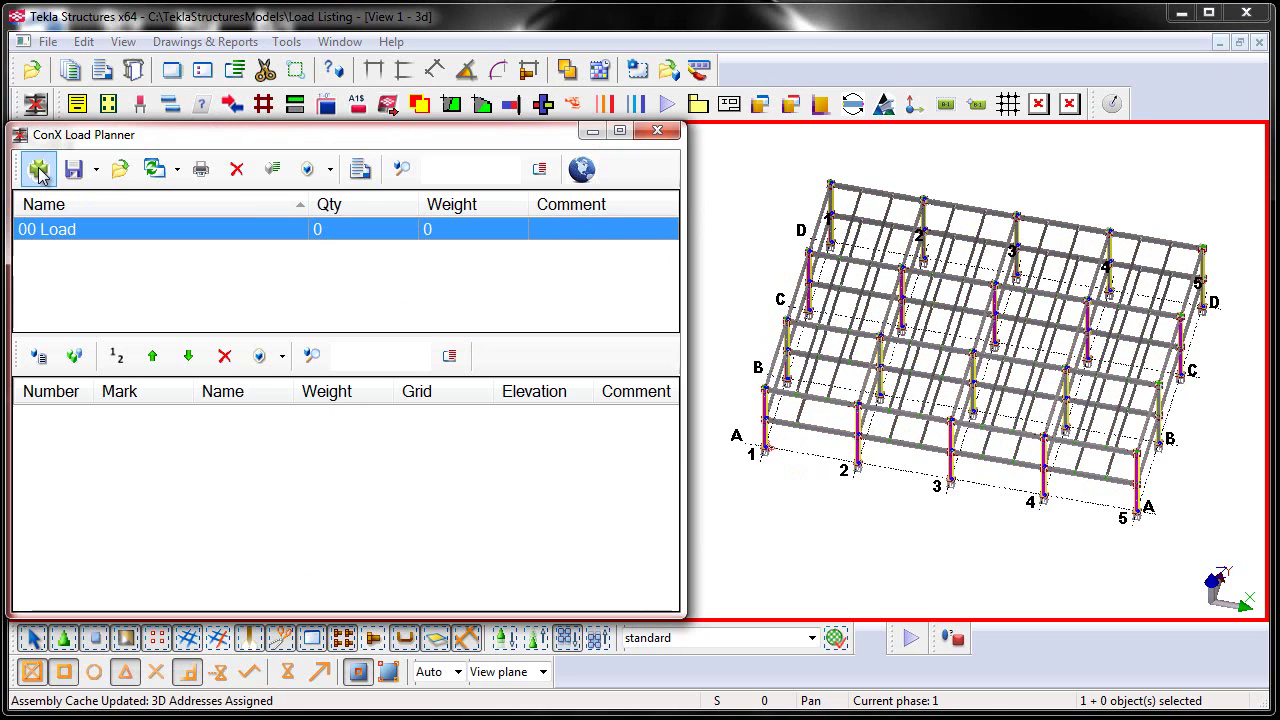
click(38, 233)
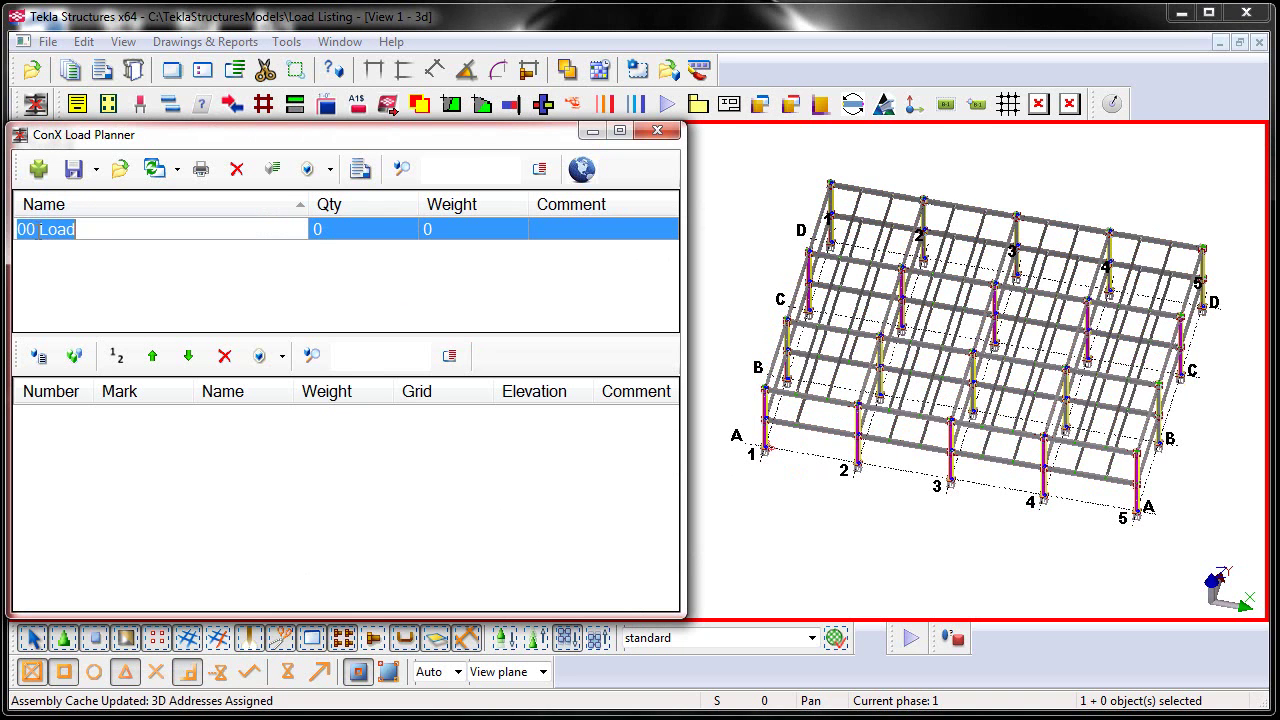
click(38, 233)
key(BackSpace)
text(1)
key(Return)
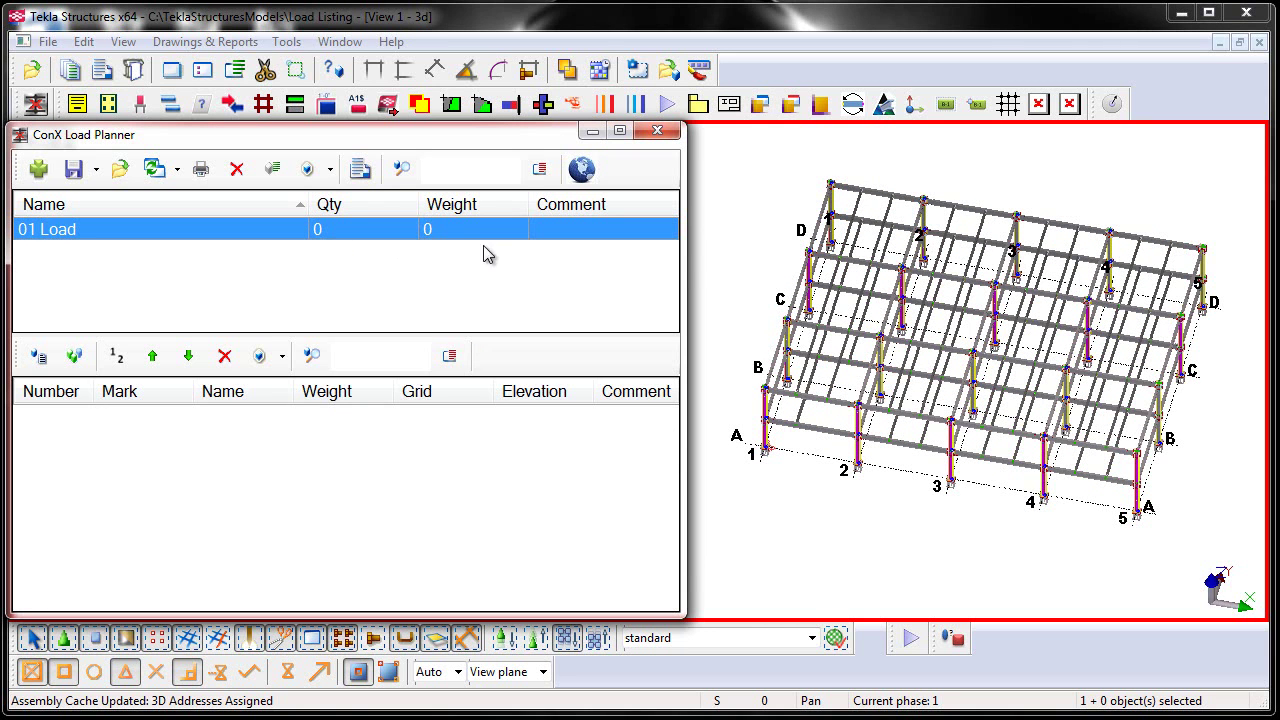
Step: Add box columns CB-1, CB-4, CB-5 and CB-2 at grids 1A, 2A, 2B, 1B to 01 Load
scroll(732, 440, up, 3)
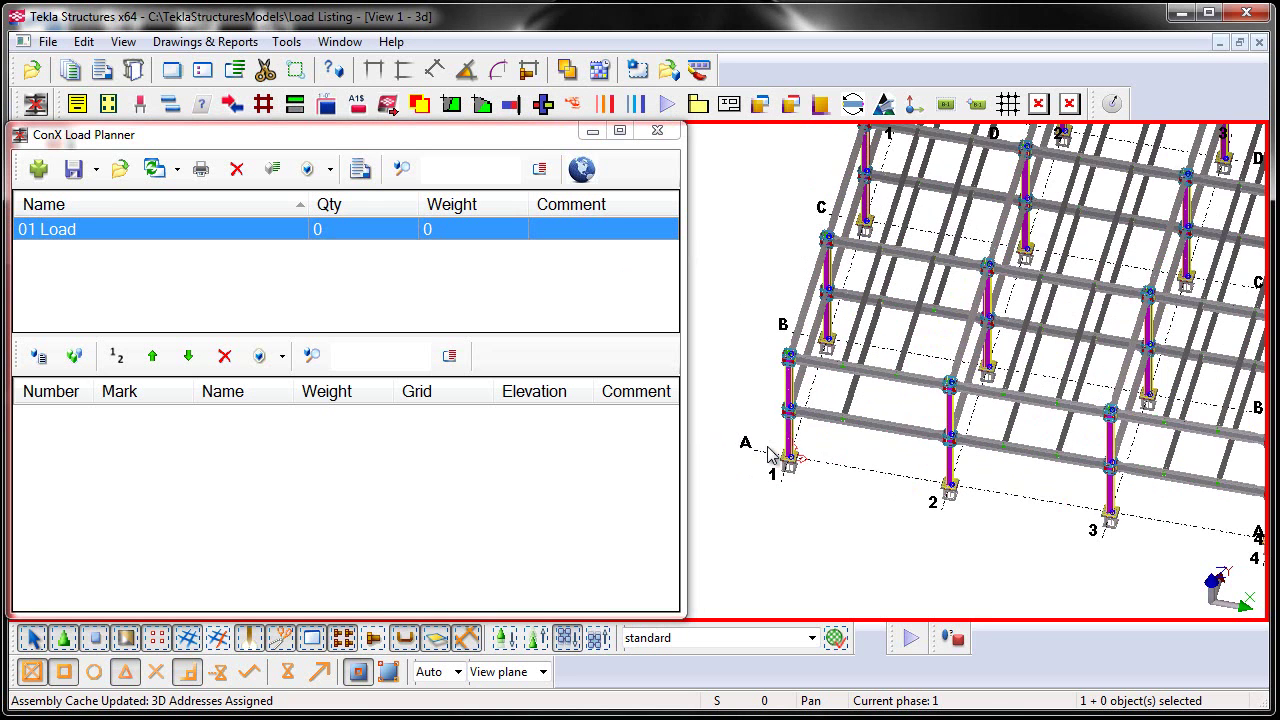
scroll(857, 434, up, 2)
scroll(860, 402, up, 3)
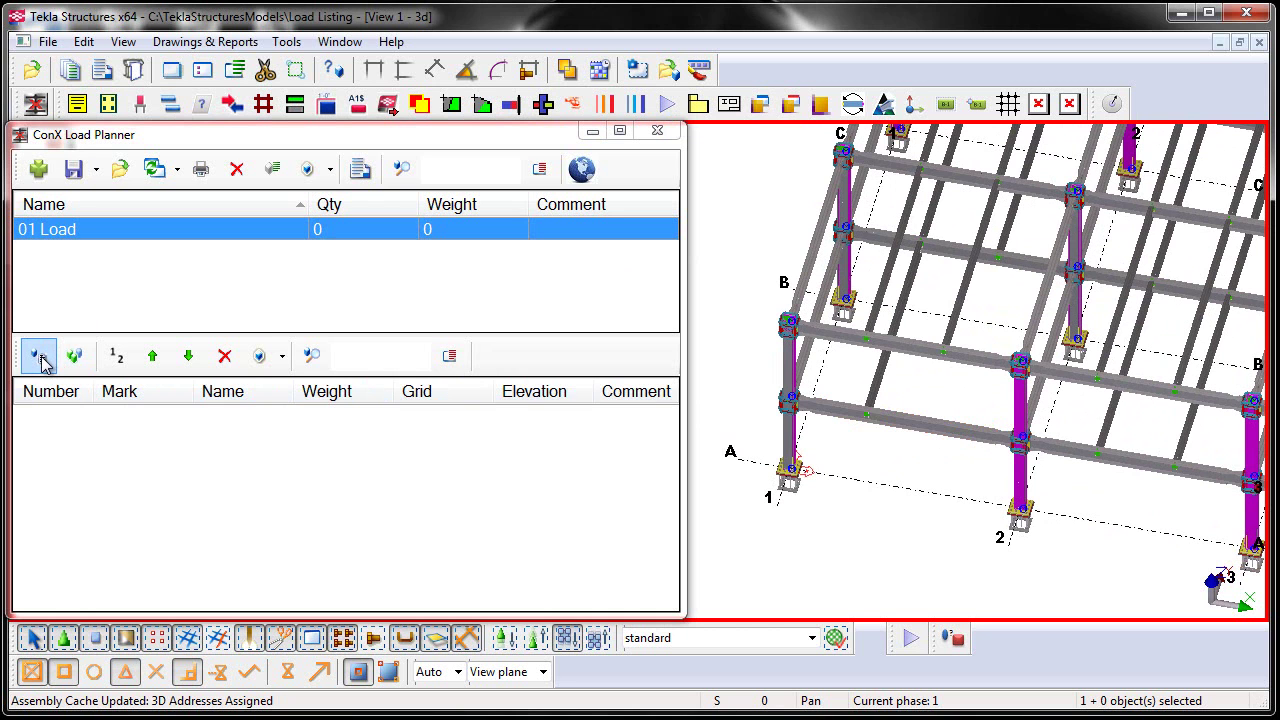
click(36, 358)
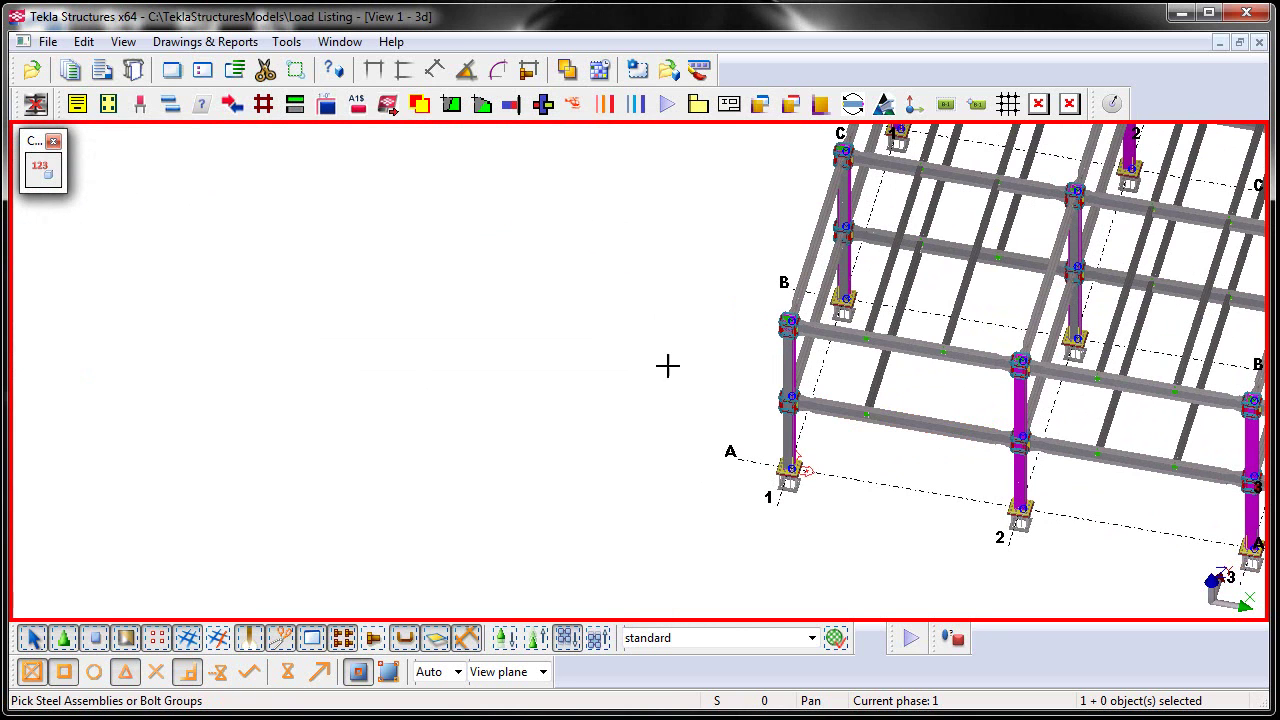
click(788, 370)
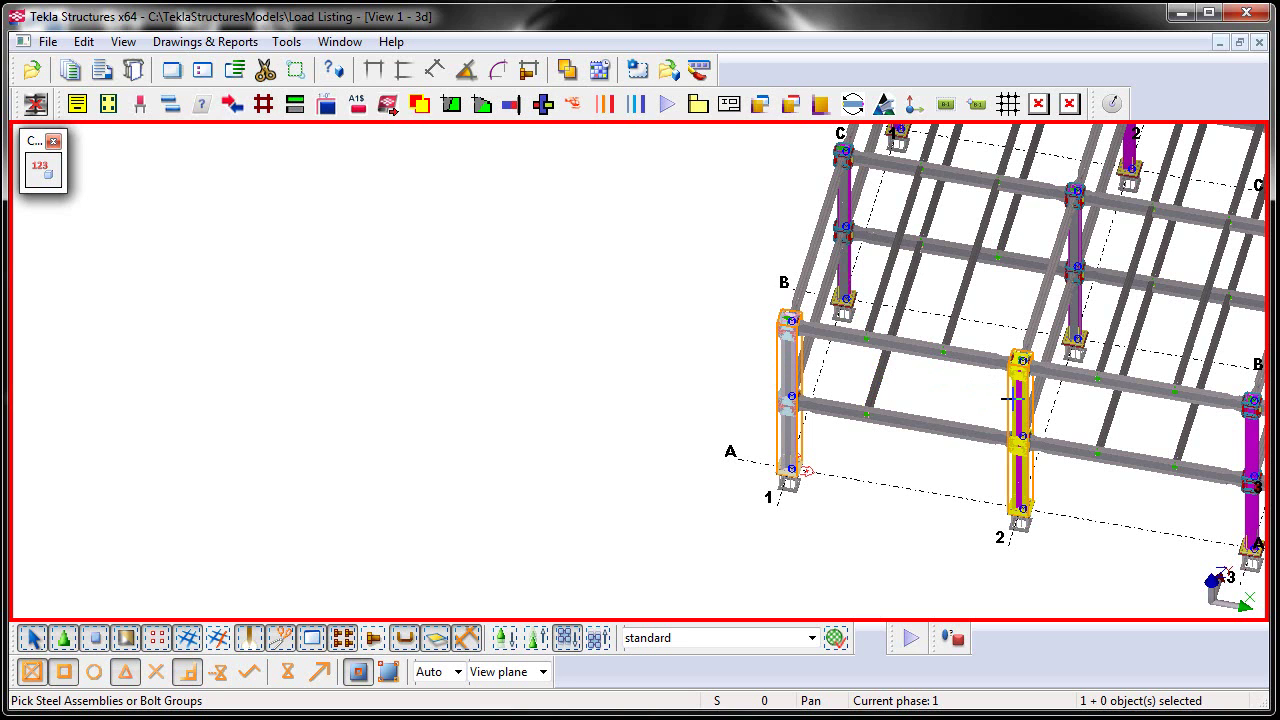
click(1015, 398)
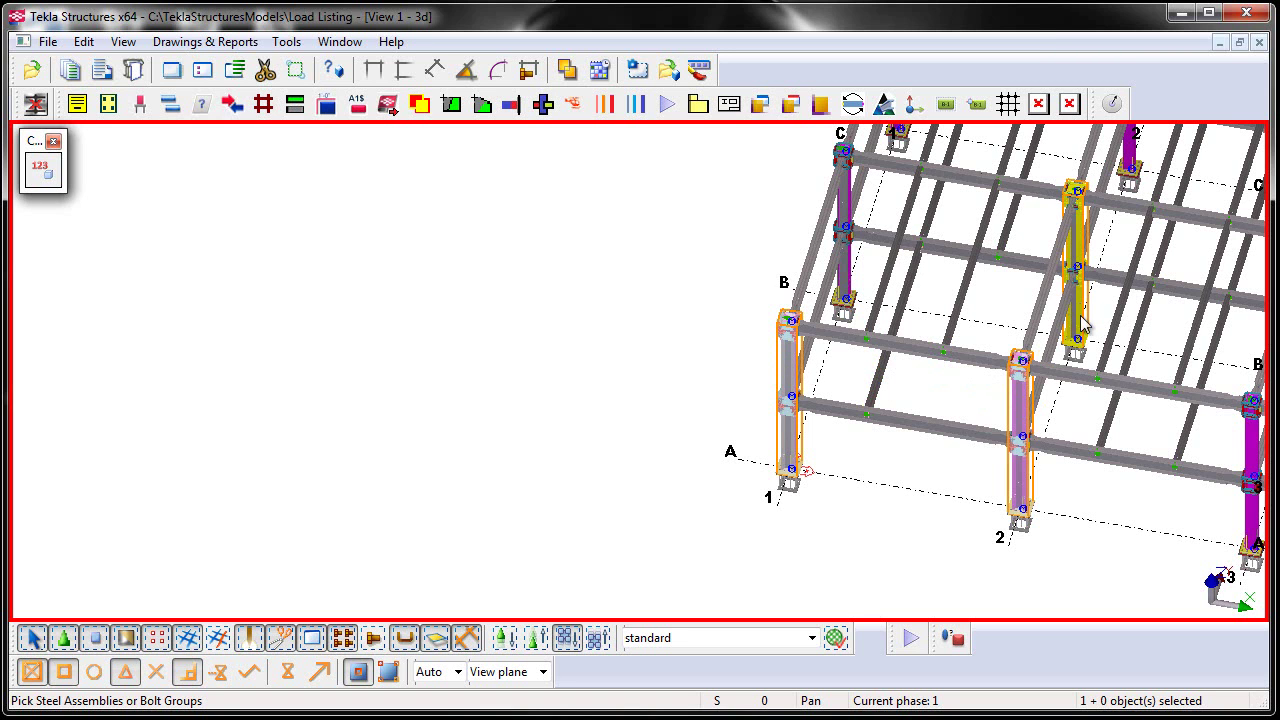
click(1078, 300)
click(845, 210)
middle_click(737, 207)
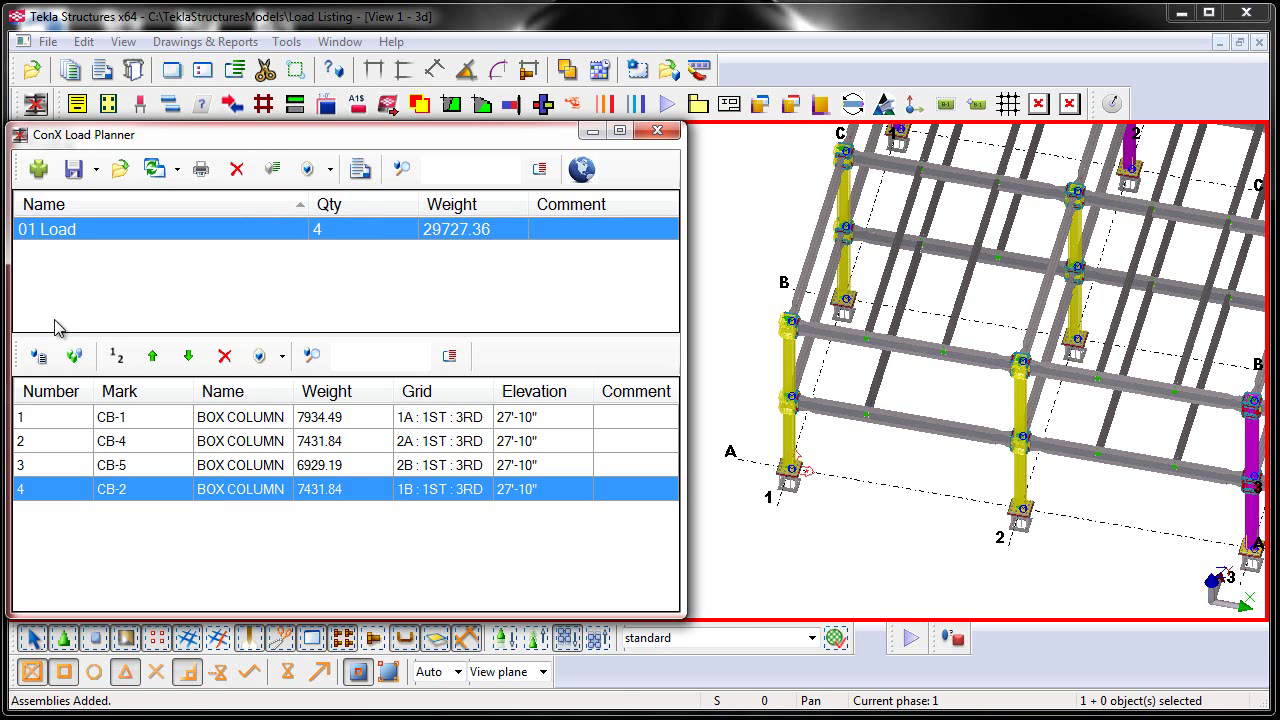
Step: Add the beams framing between the four columns at both levels, bringing 01 Load to 12 pieces
click(40, 356)
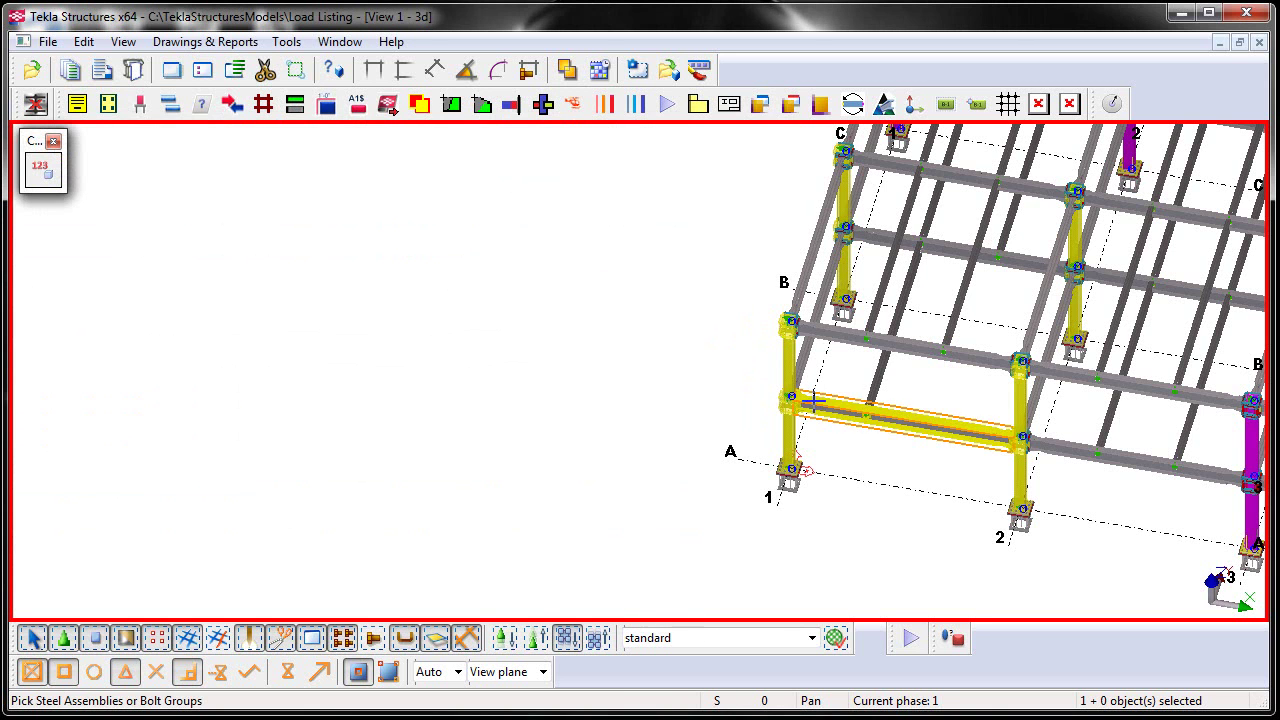
click(822, 400)
click(830, 336)
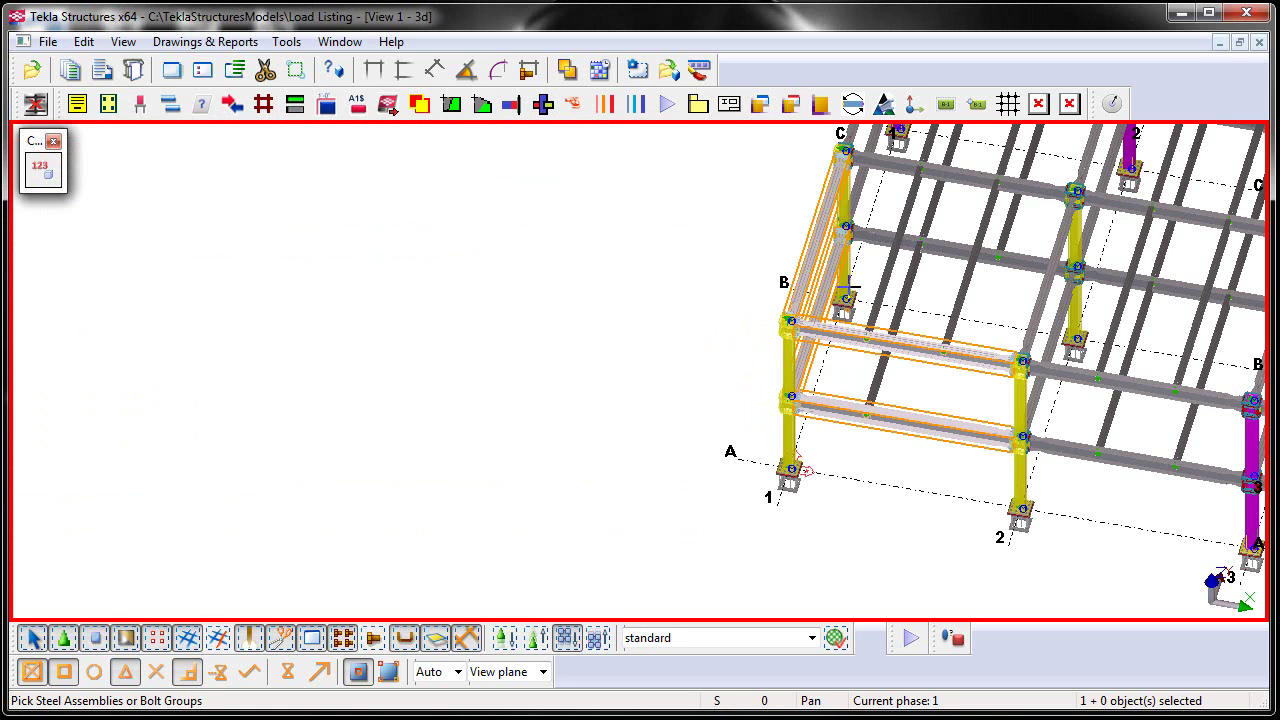
click(848, 288)
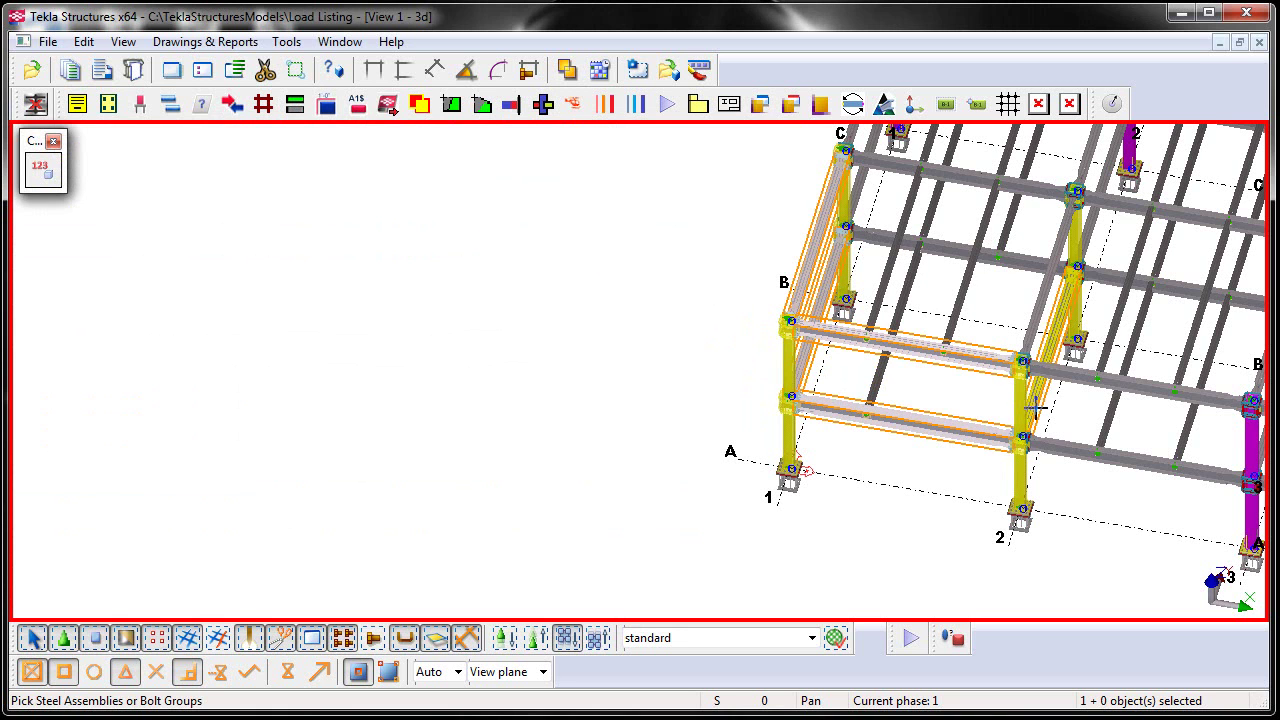
click(1040, 320)
click(1025, 275)
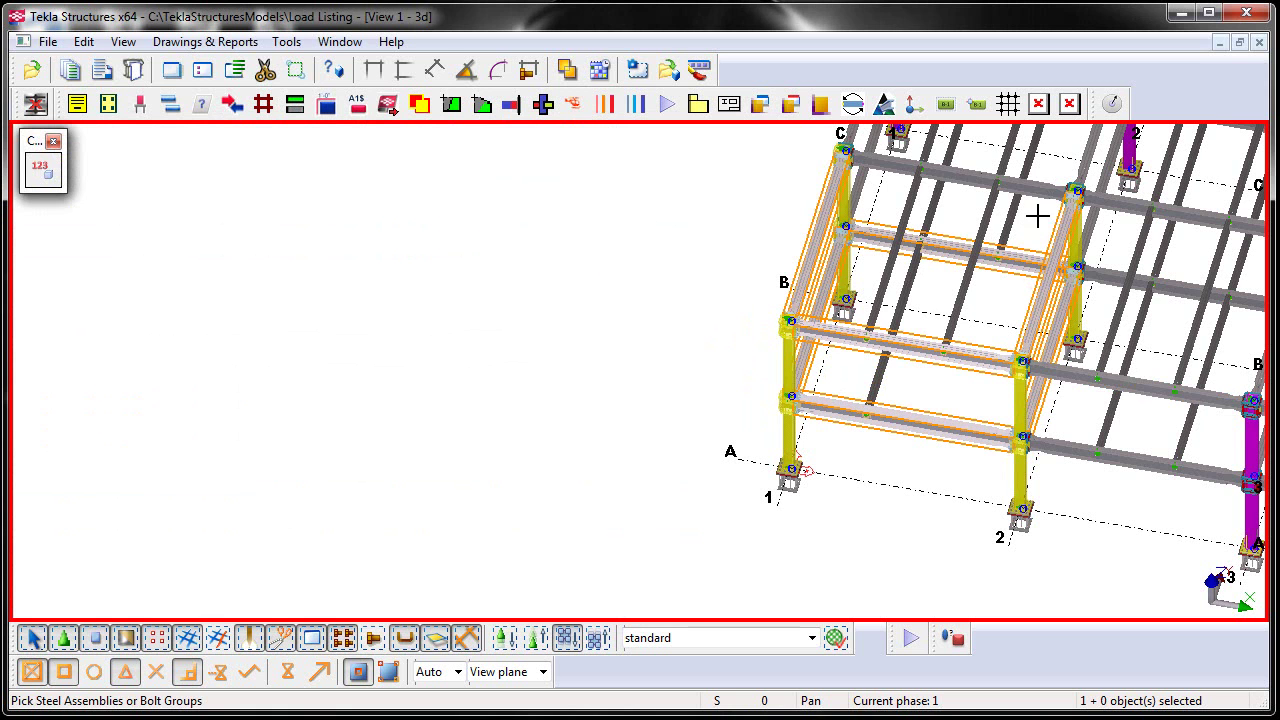
click(1050, 204)
middle_click(717, 196)
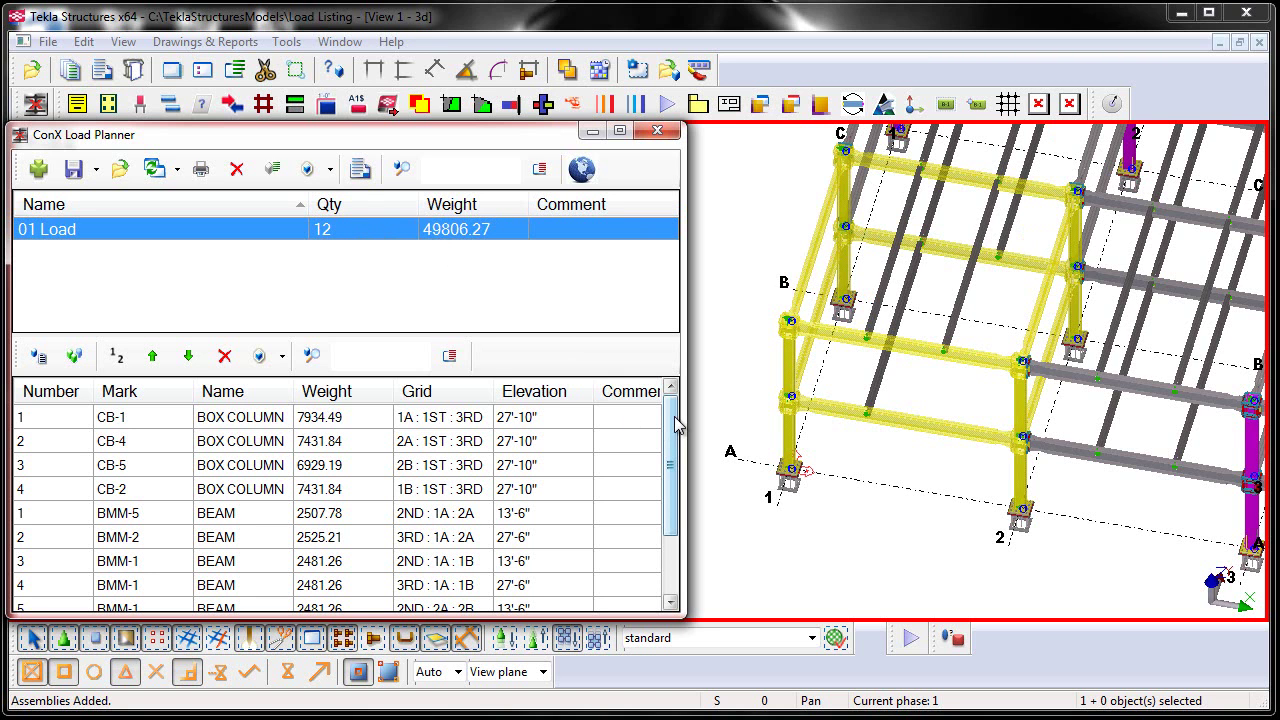
mouse_move(675, 425)
mouse_down()
mouse_move(675, 497)
mouse_move(675, 449)
mouse_up()
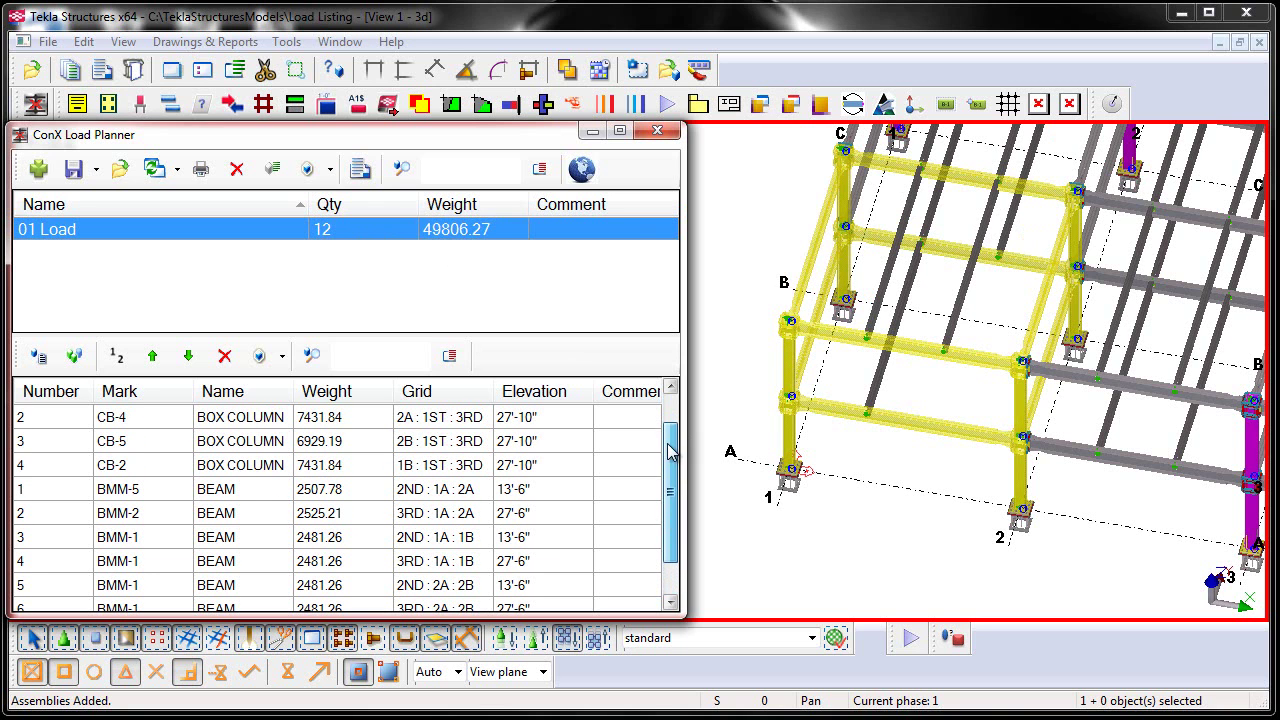
click(43, 423)
scroll(43, 425, up, 1)
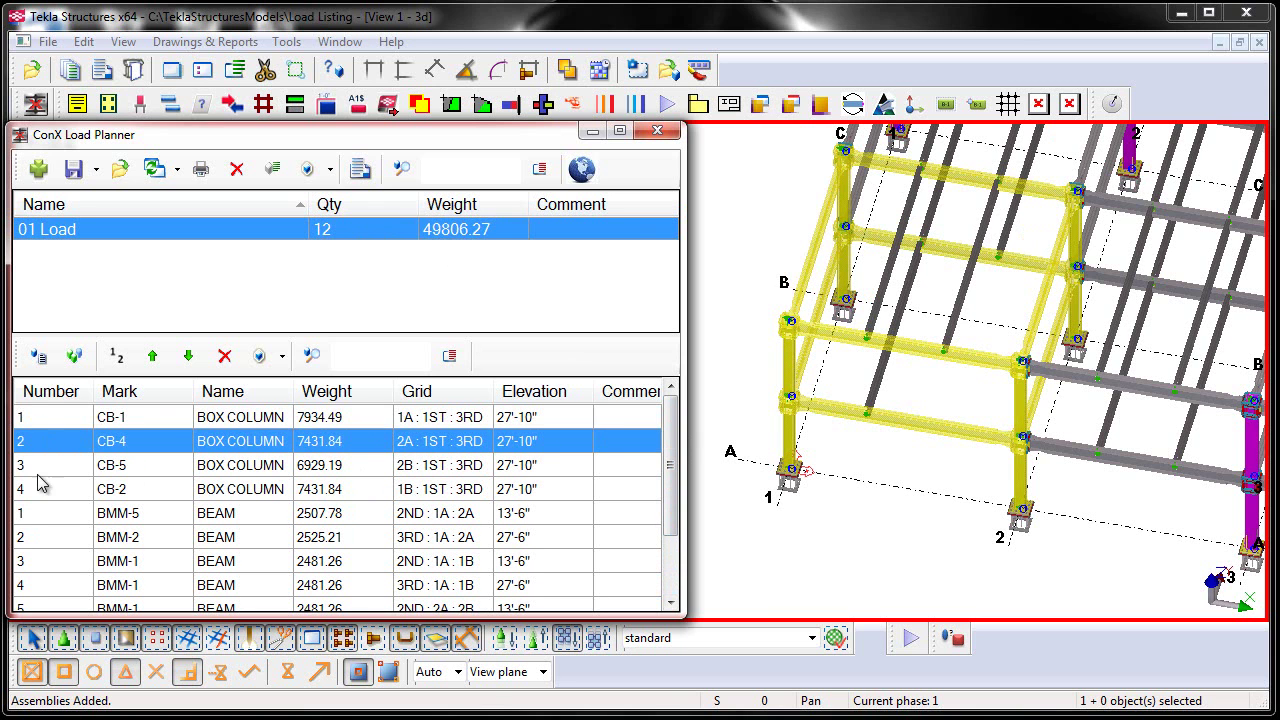
click(42, 512)
scroll(50, 494, down, 4)
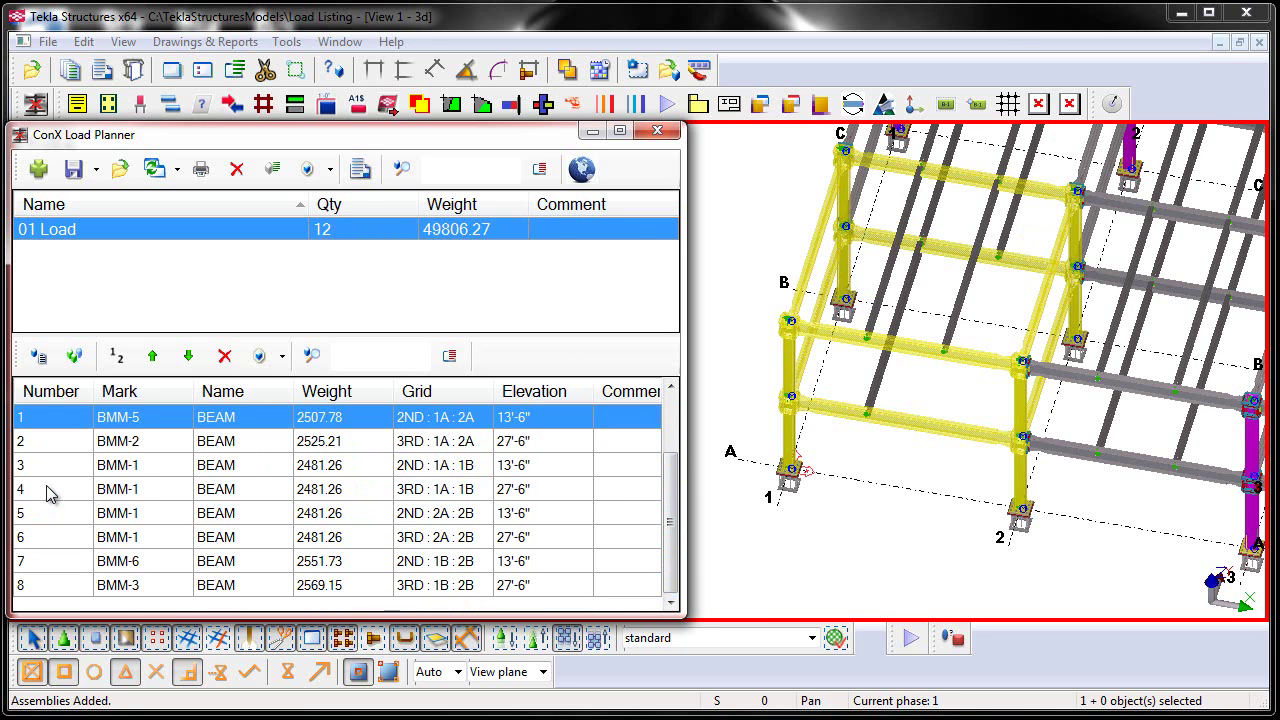
scroll(50, 494, up, 4)
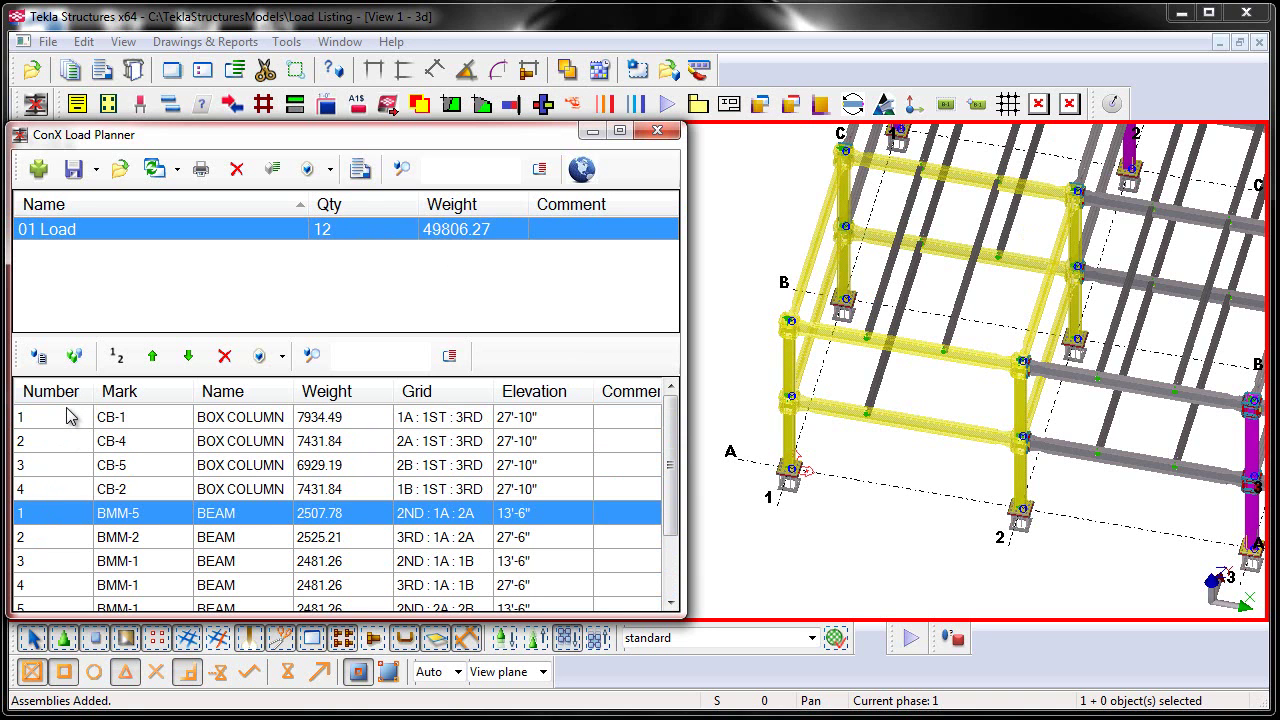
scroll(68, 418, down, 3)
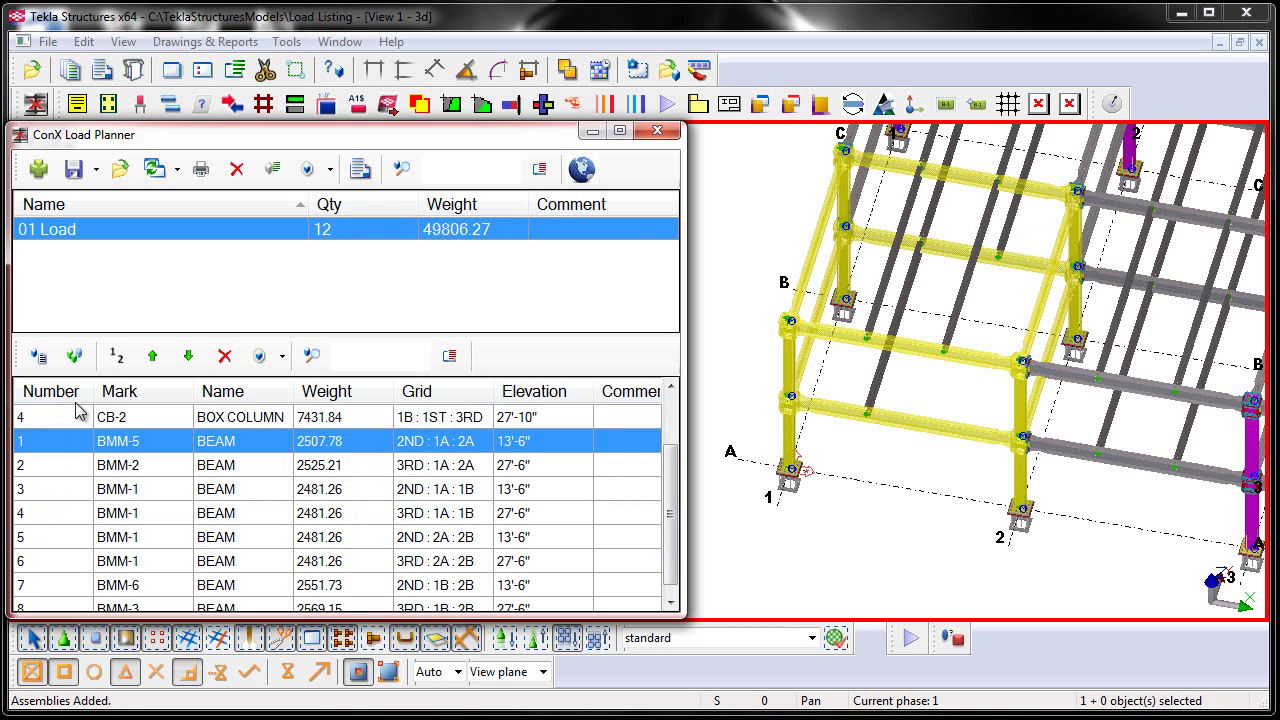
click(116, 356)
scroll(60, 440, up, 3)
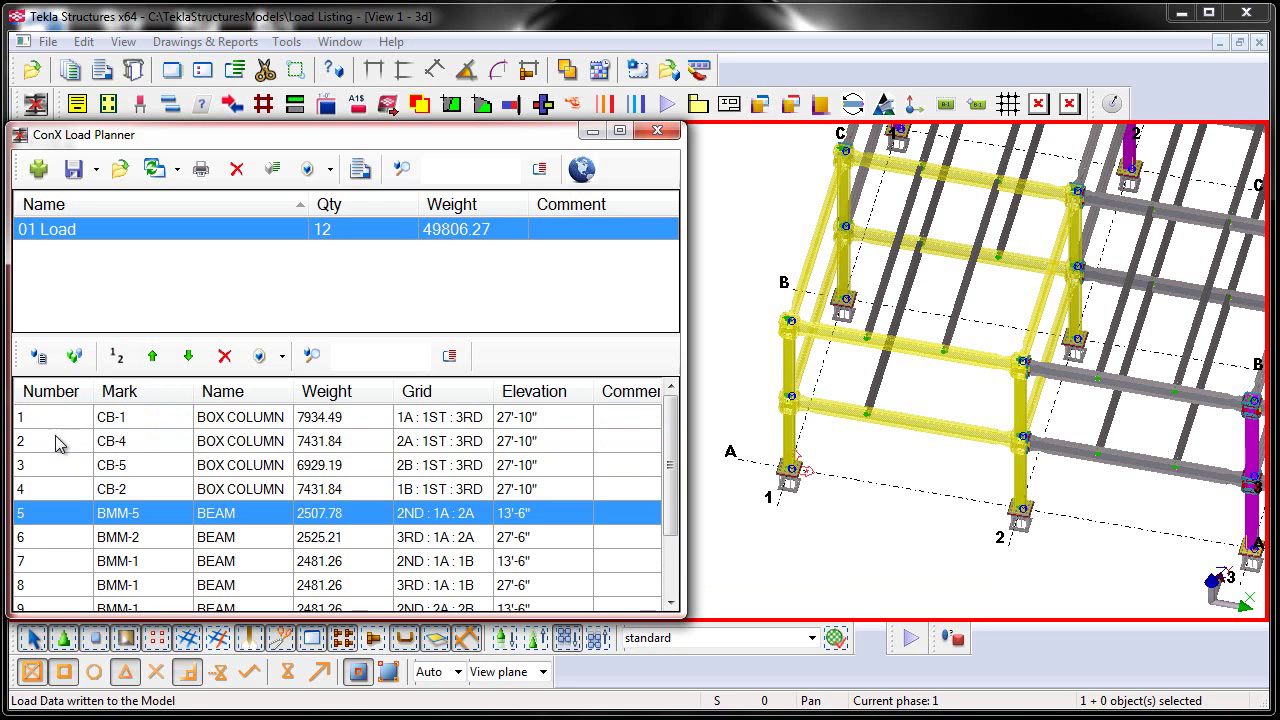
scroll(50, 430, down, 4)
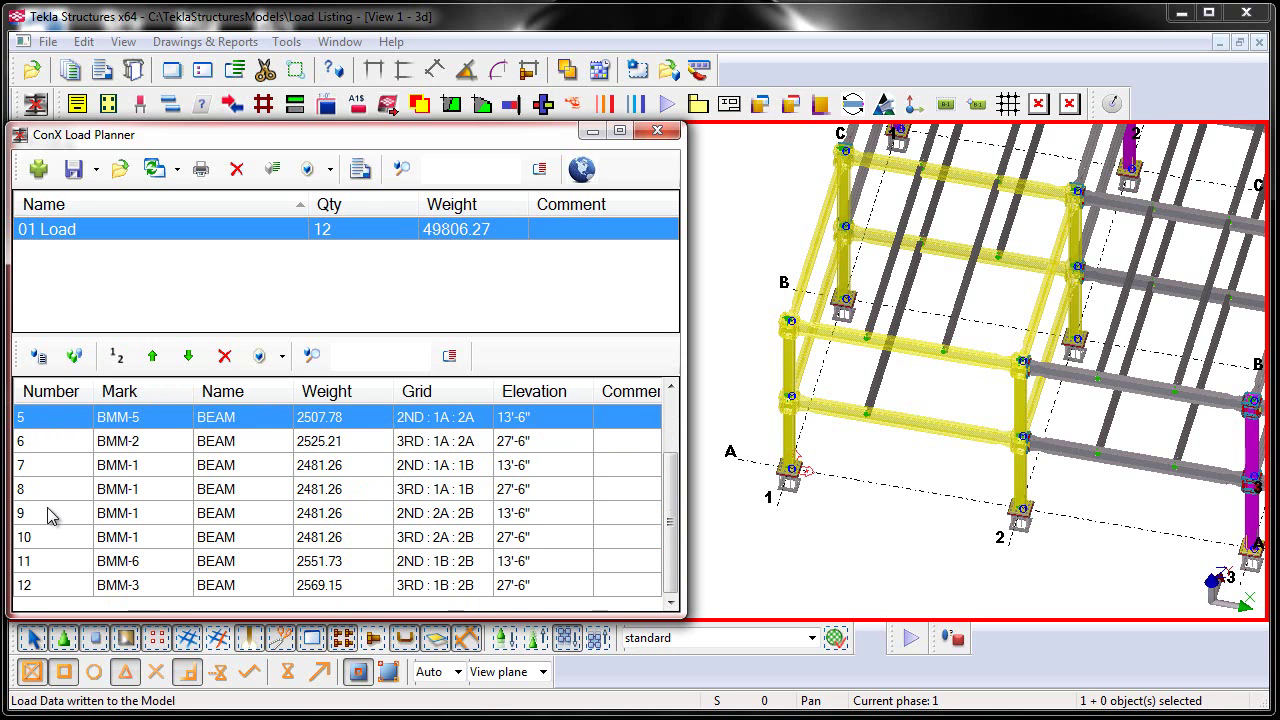
scroll(428, 514, up, 4)
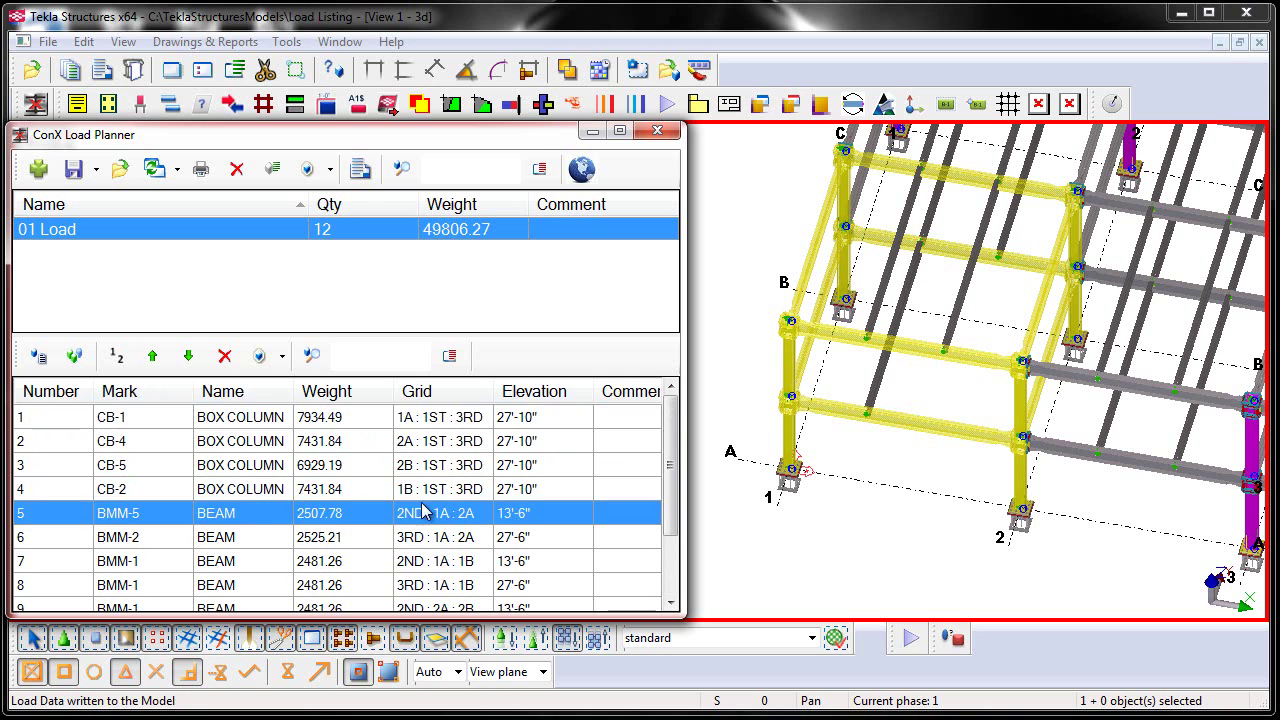
click(440, 424)
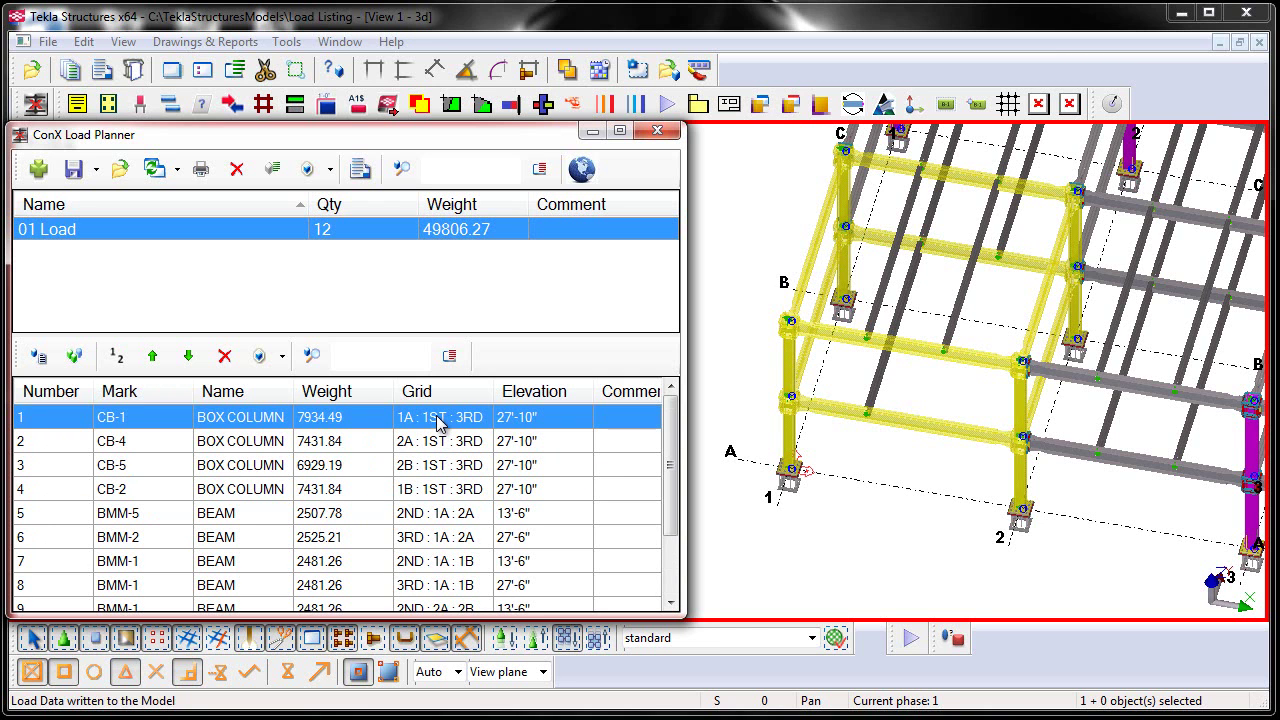
drag(440, 424, 437, 490)
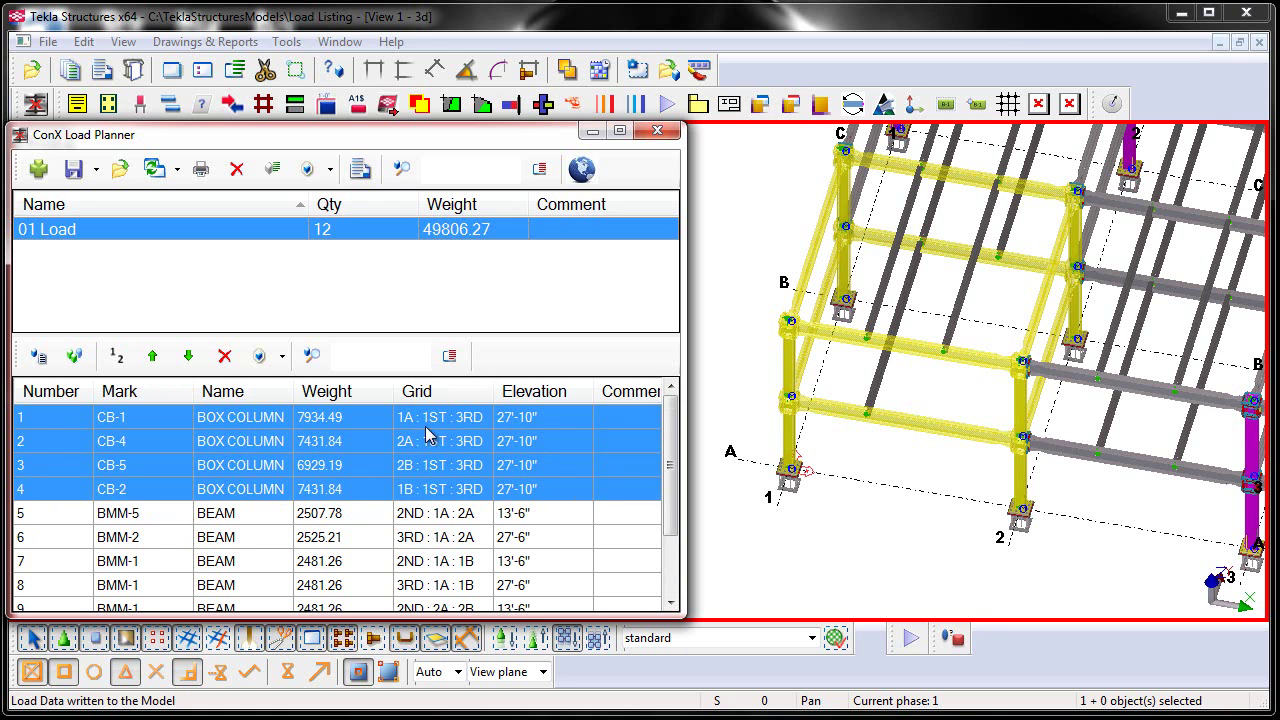
click(438, 512)
scroll(430, 505, down, 2)
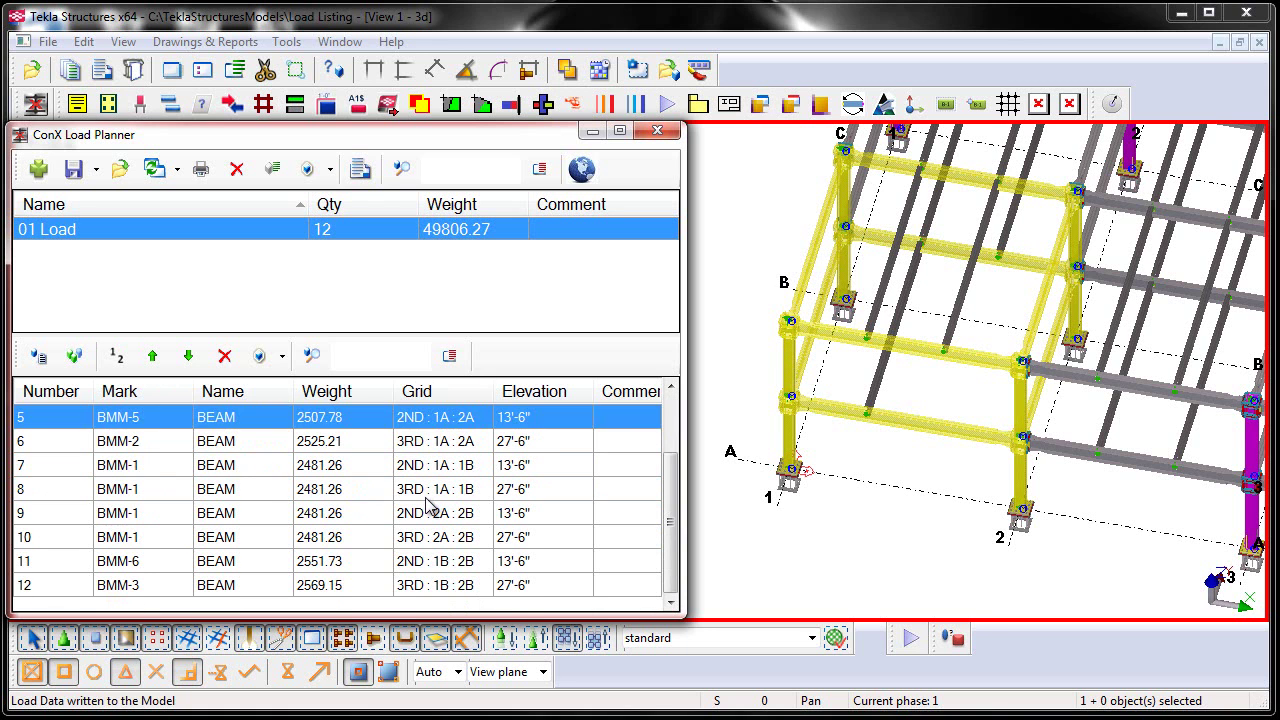
scroll(430, 505, up, 2)
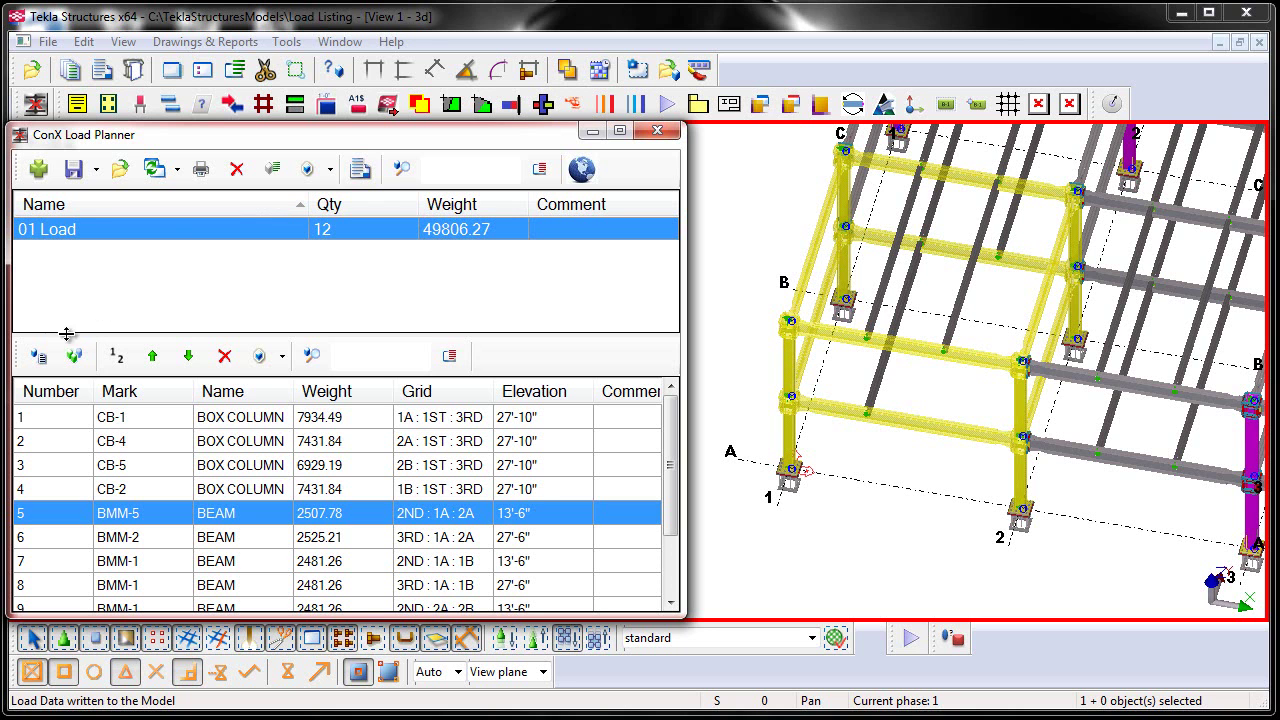
Step: Add the parallel BGG infill beams inside the yellow bay to 01 Load
click(38, 362)
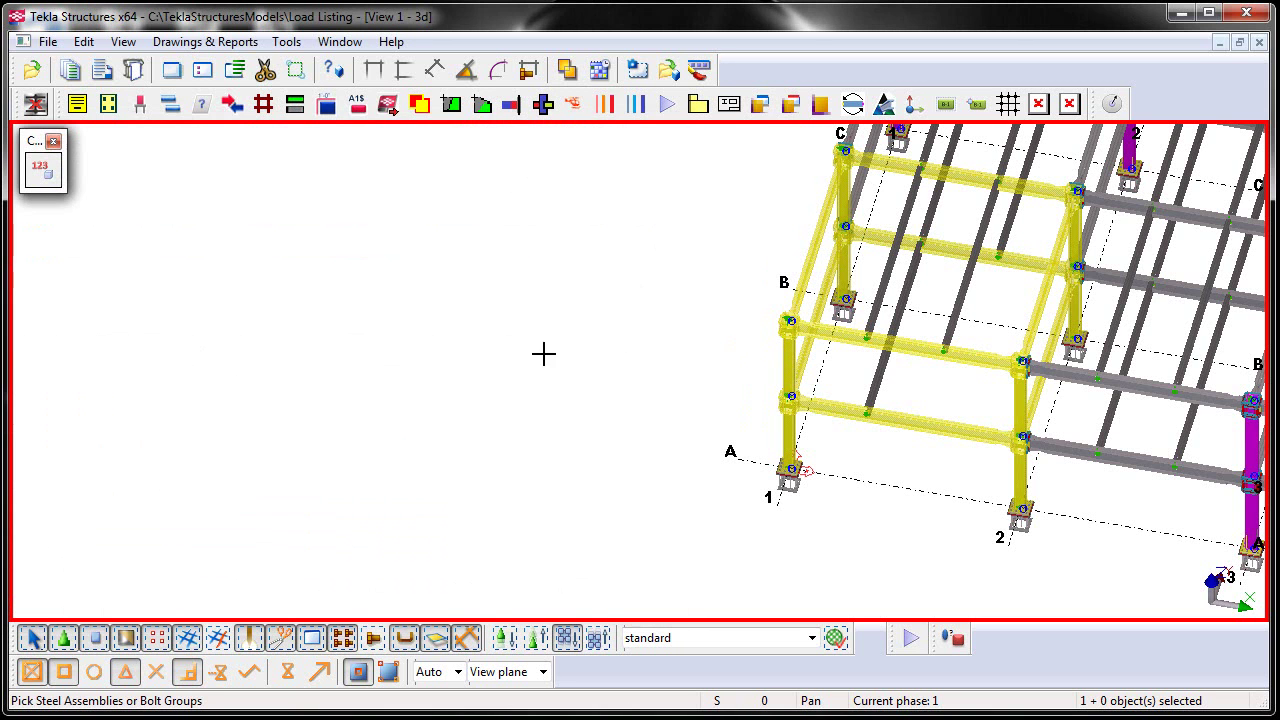
click(868, 325)
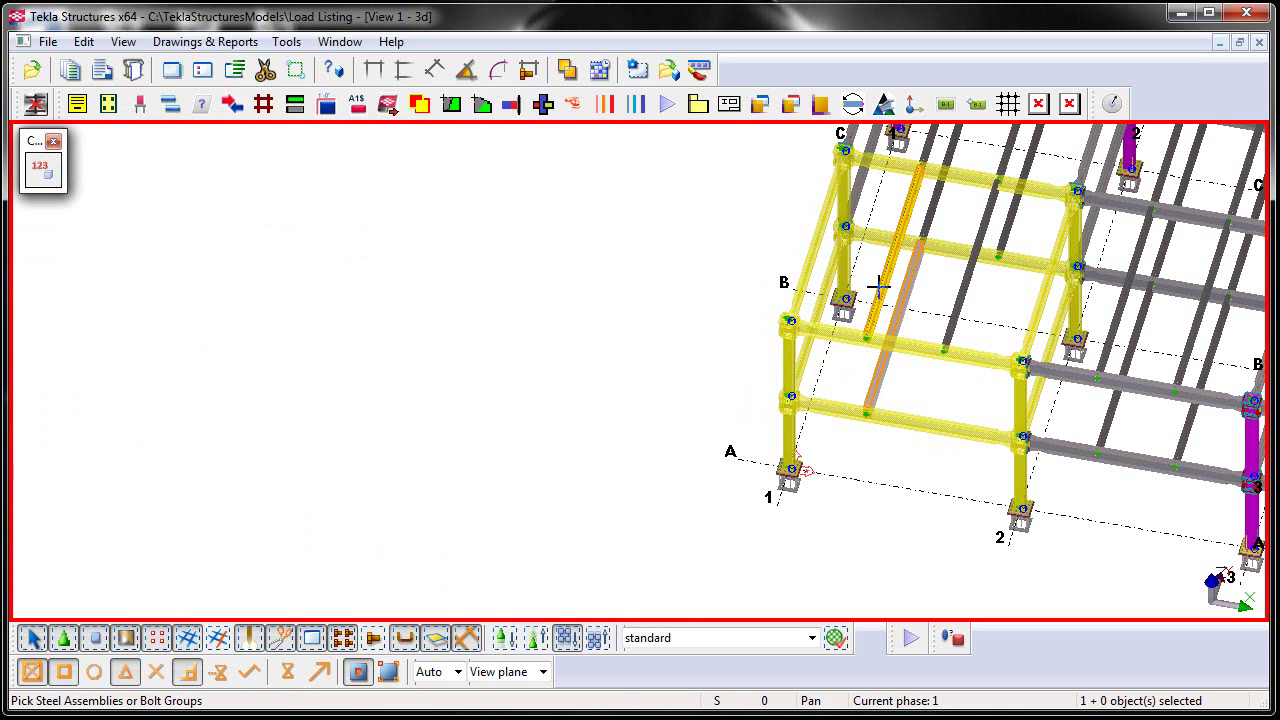
click(972, 290)
middle_click(726, 197)
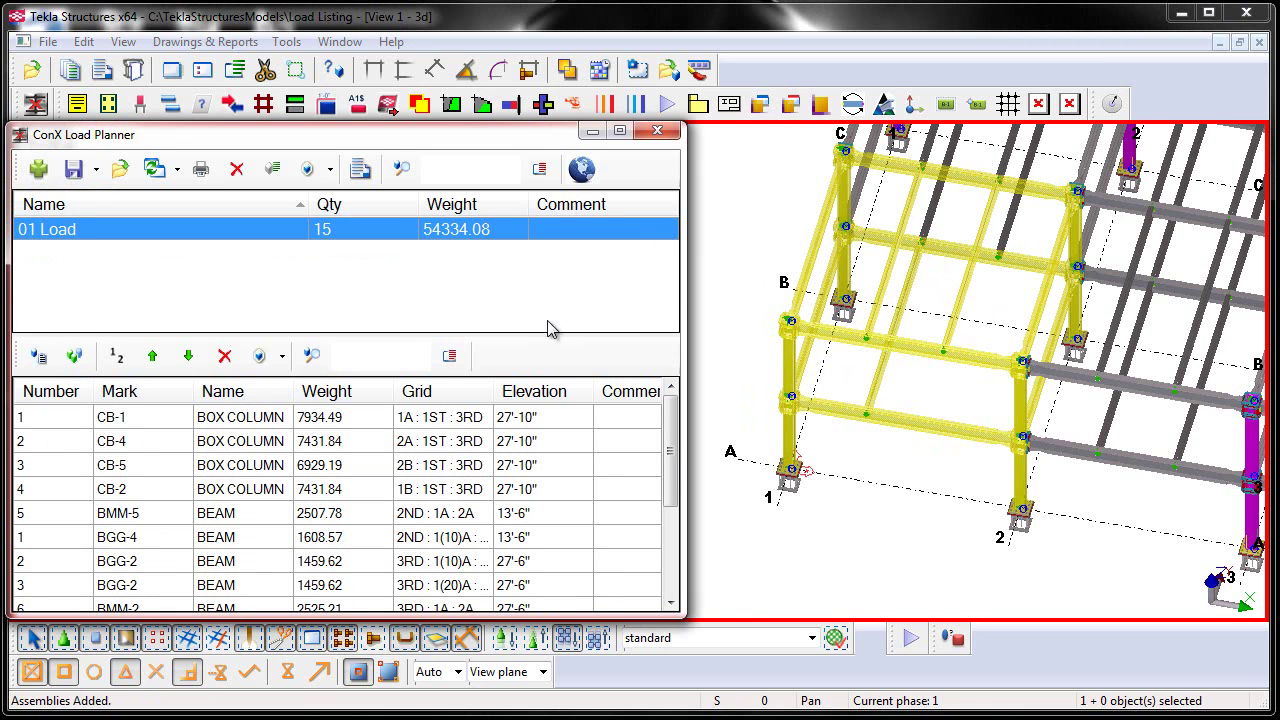
Step: Renumber 01 Load and check its 15 pieces weighing 54334.08 in the list
click(114, 359)
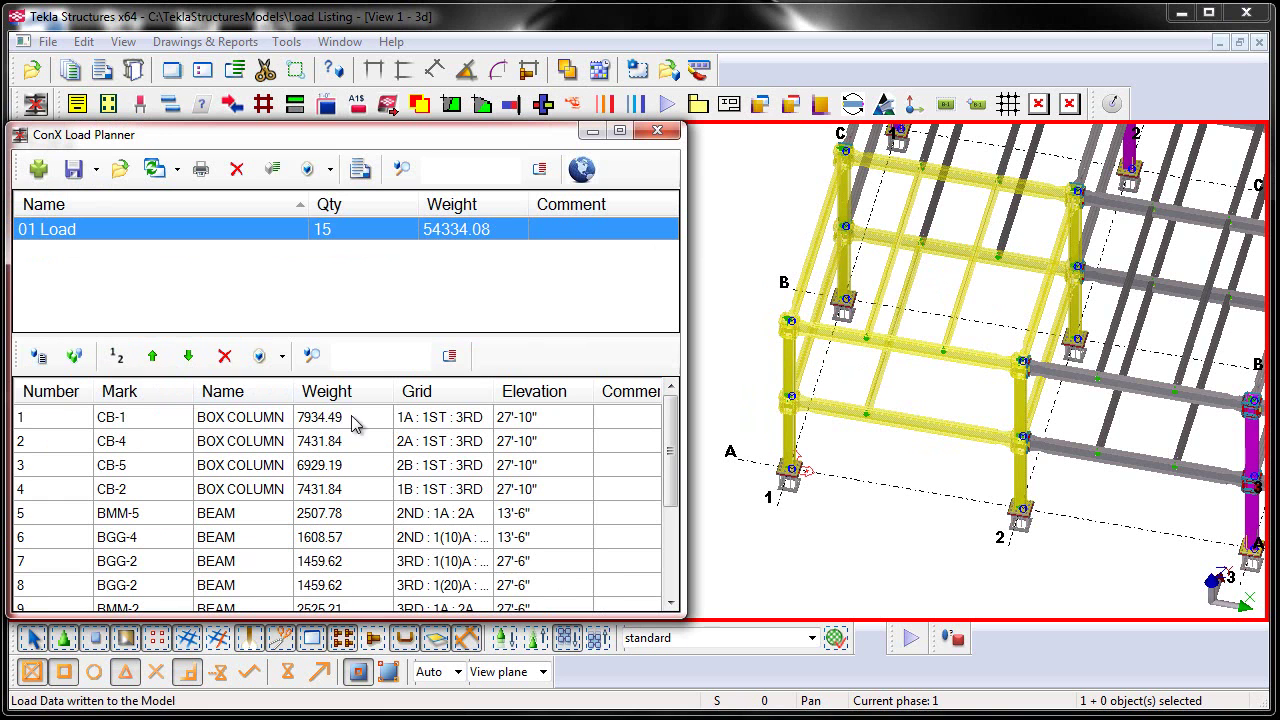
drag(670, 447, 668, 537)
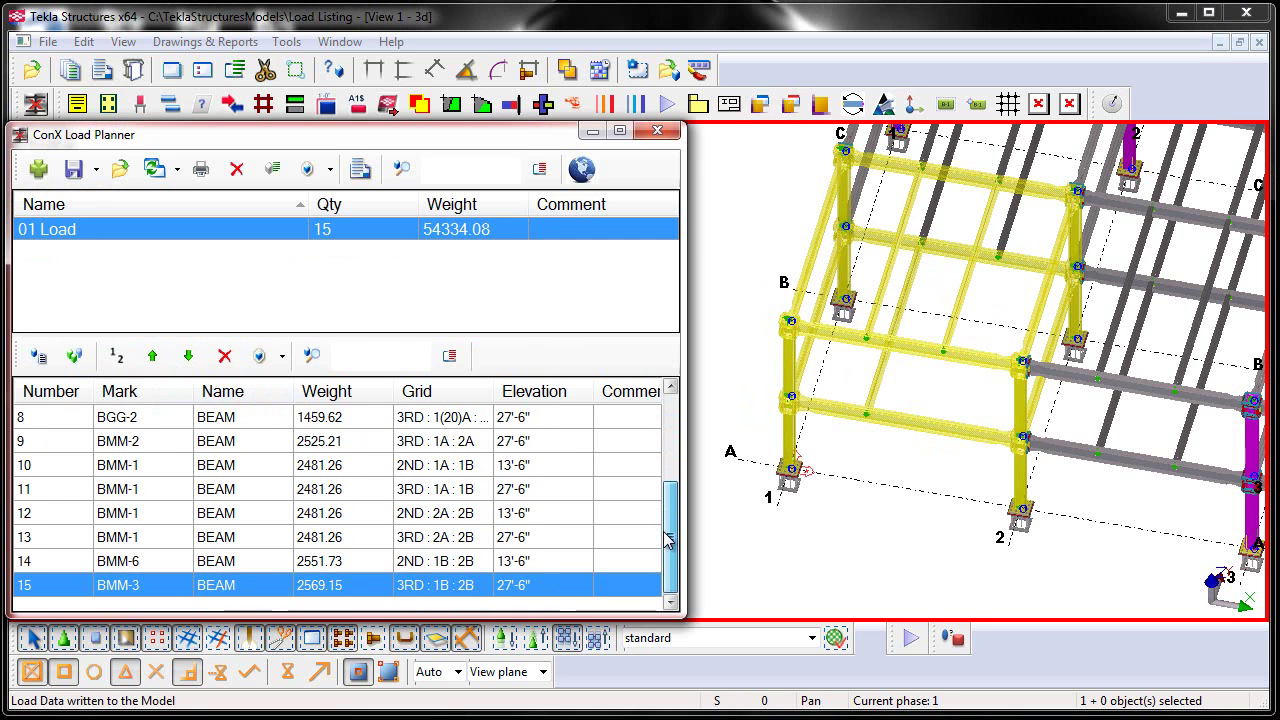
drag(668, 538, 666, 425)
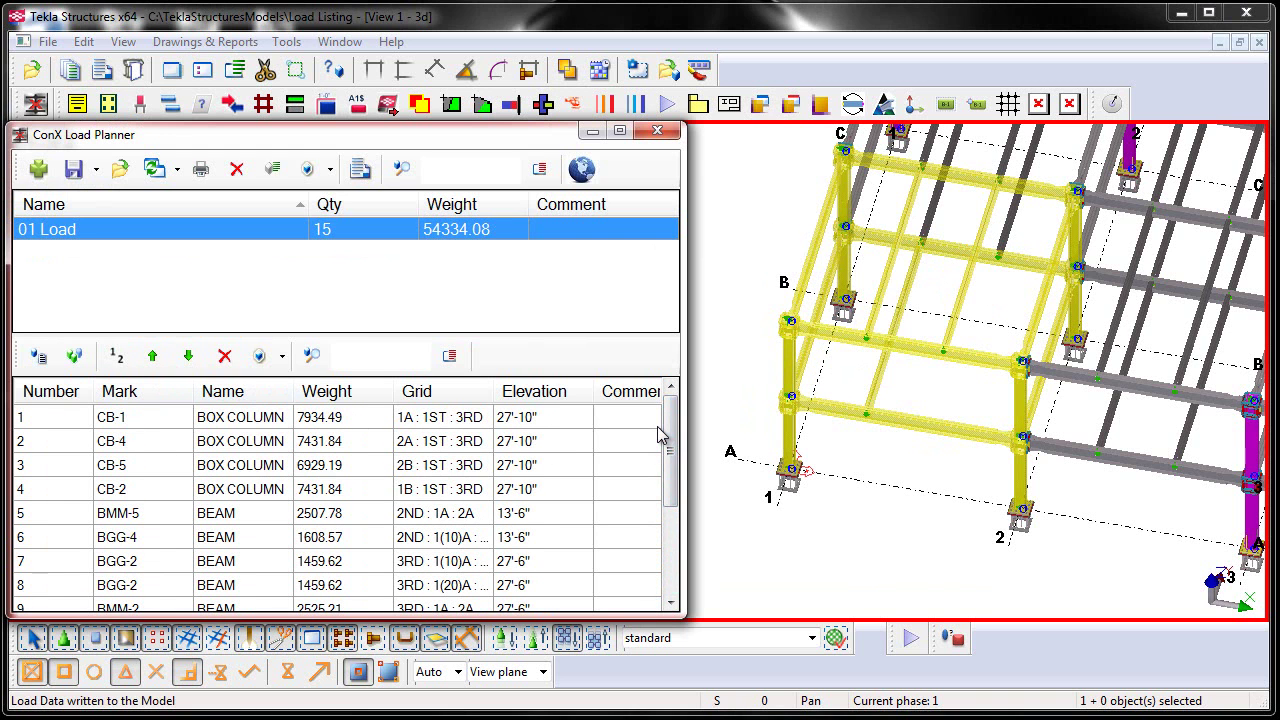
Step: Save the load plan and check the 11 KB ConXLoads.clf file in the model folder
click(76, 171)
click(47, 43)
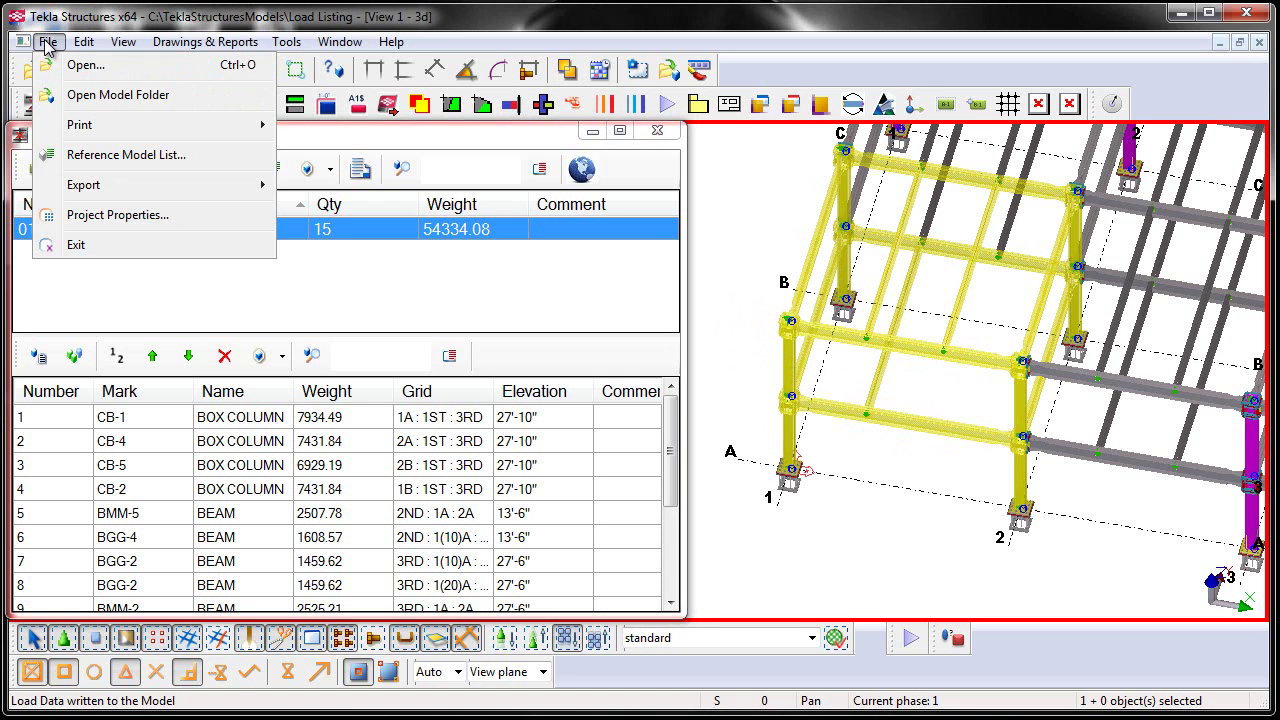
click(78, 97)
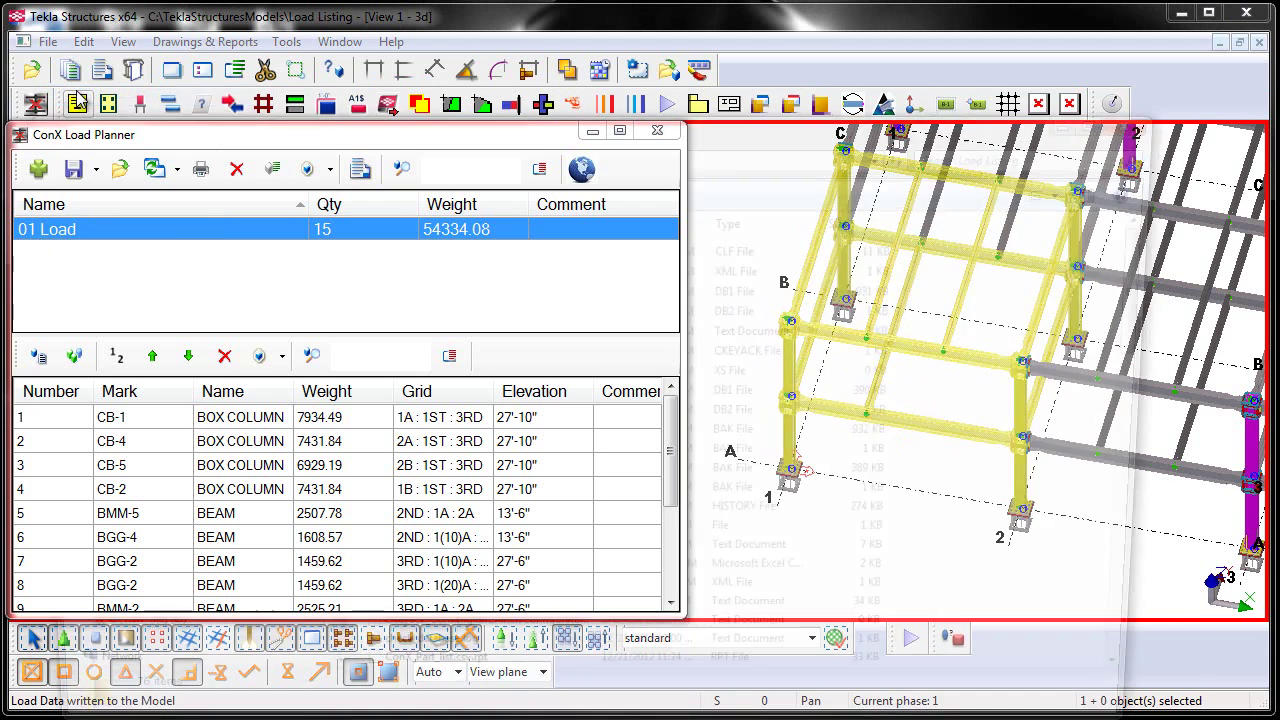
click(590, 133)
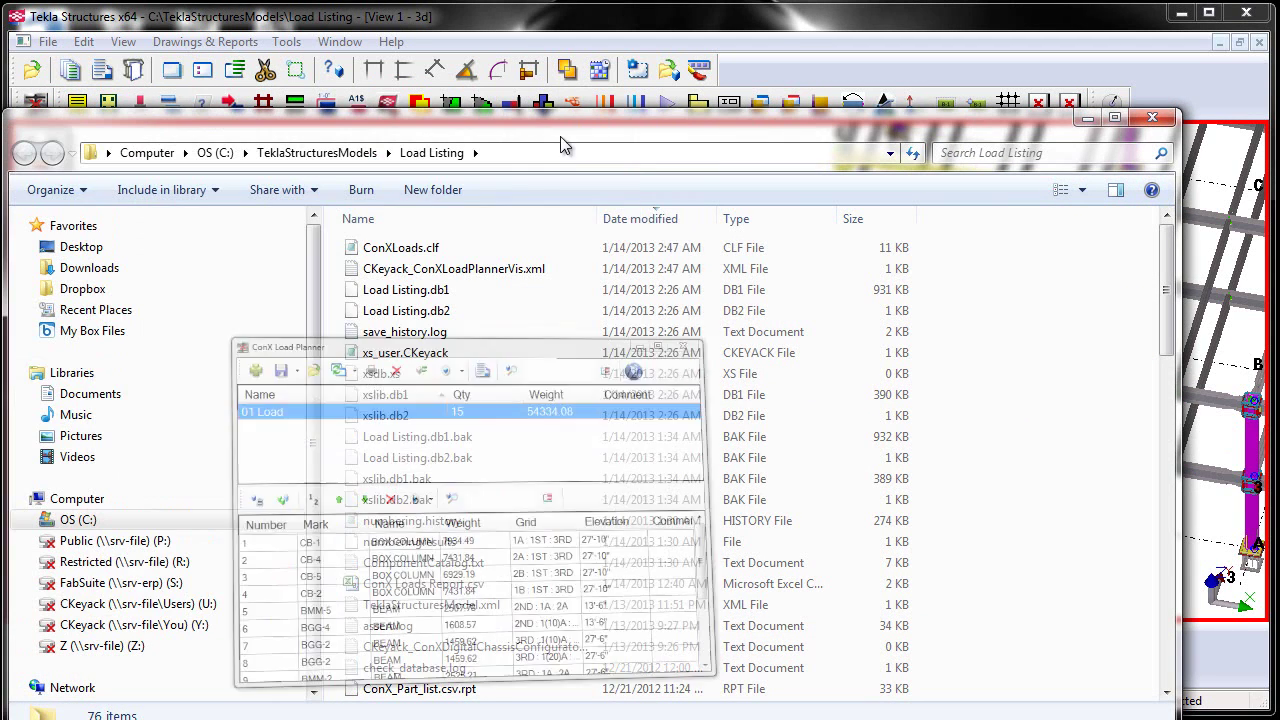
click(396, 254)
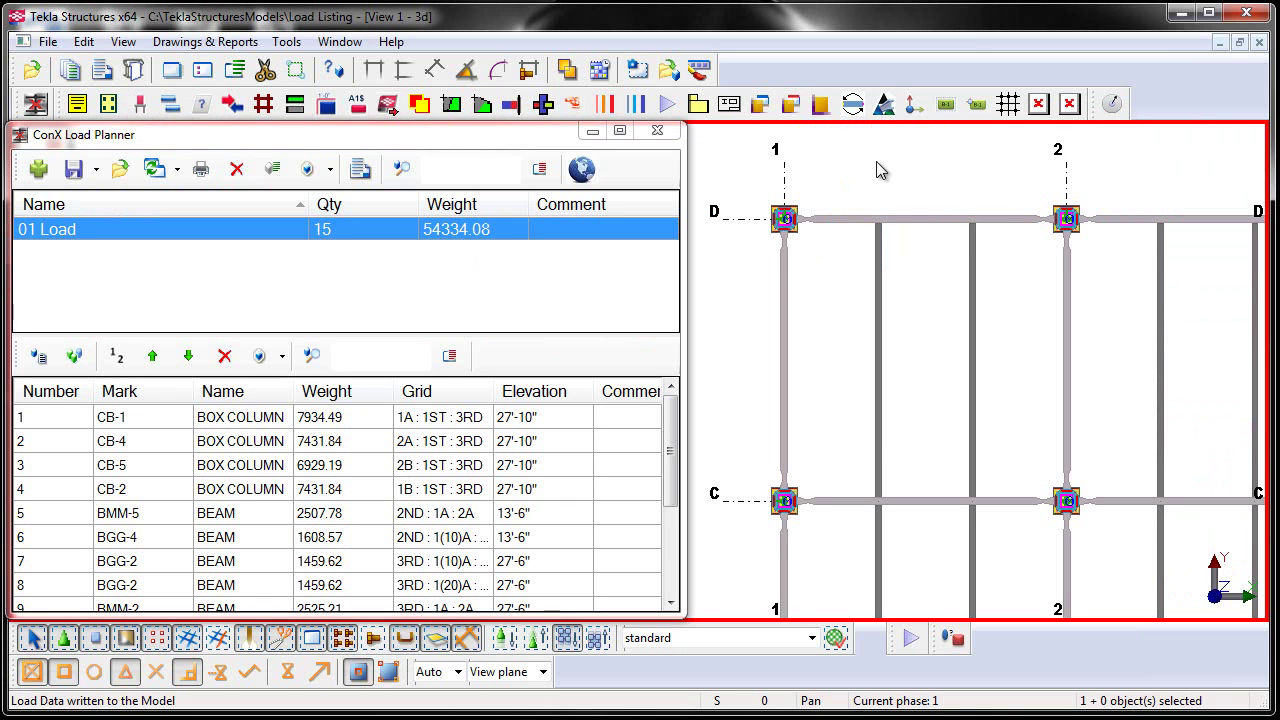
Step: Bring grid A into the plan view and add a new load named '02 Load'
scroll(876, 170, down, 4)
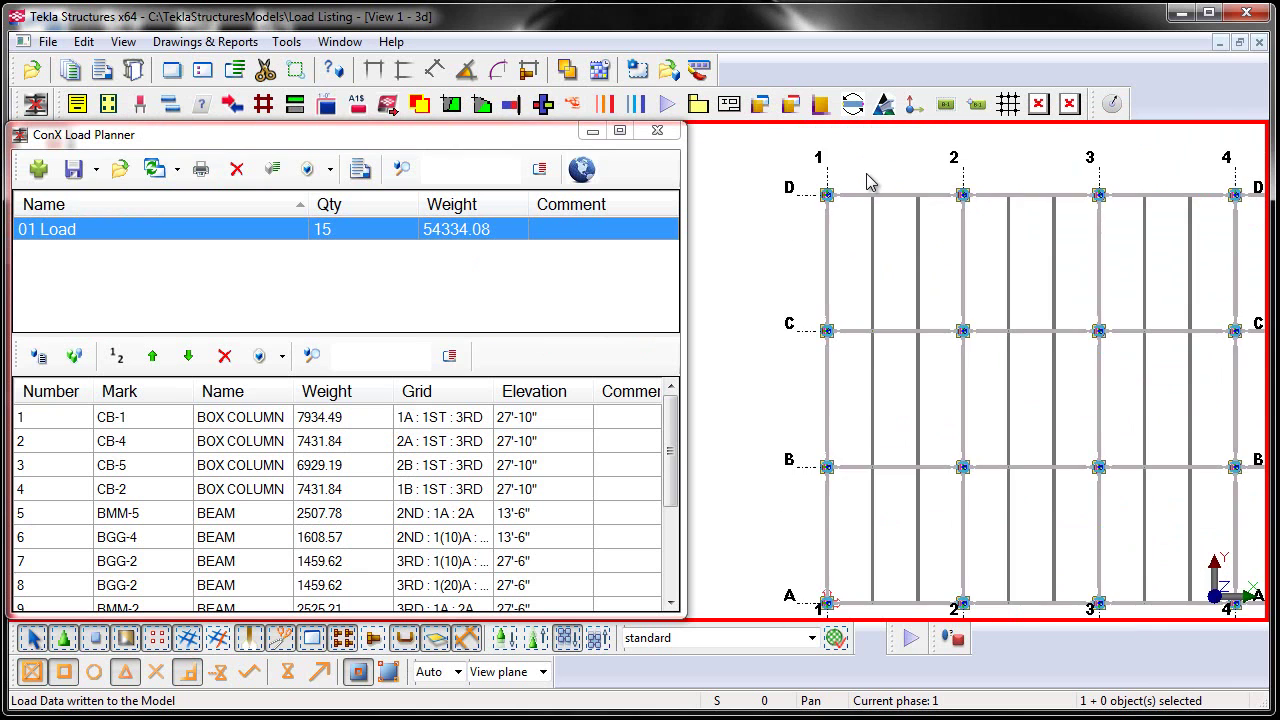
middle_drag(863, 366, 826, 356)
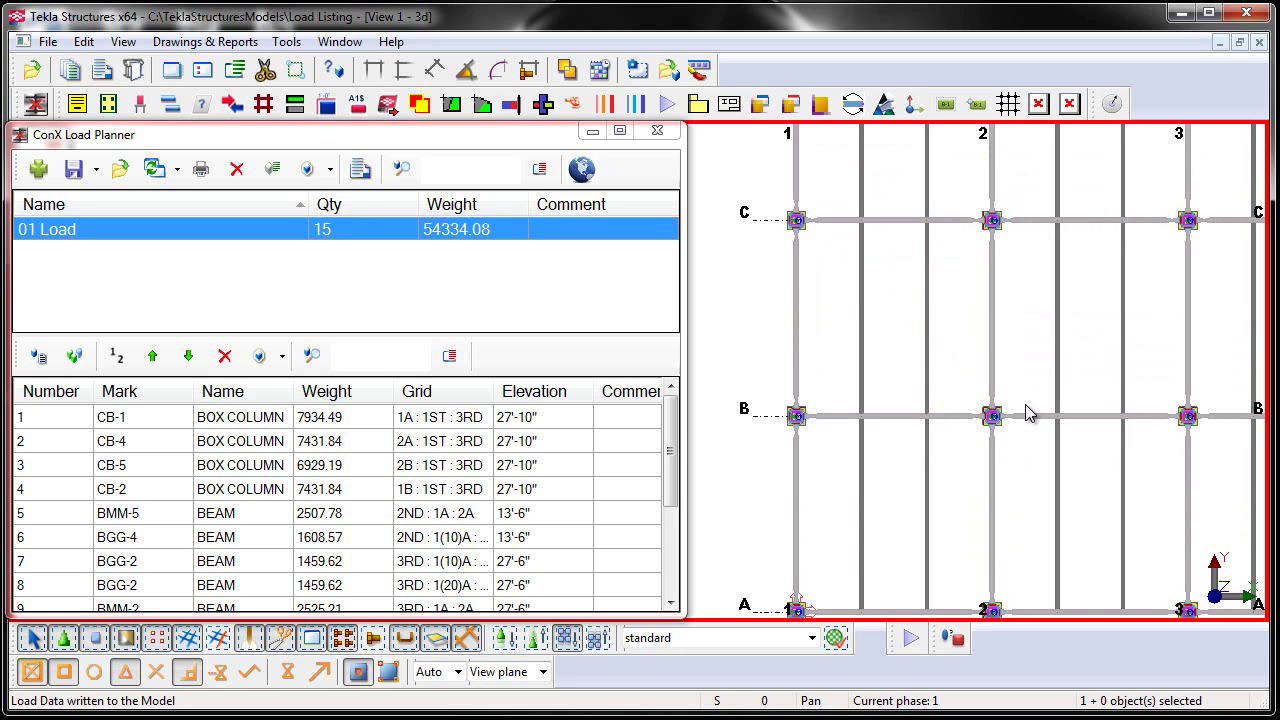
click(38, 168)
click(36, 255)
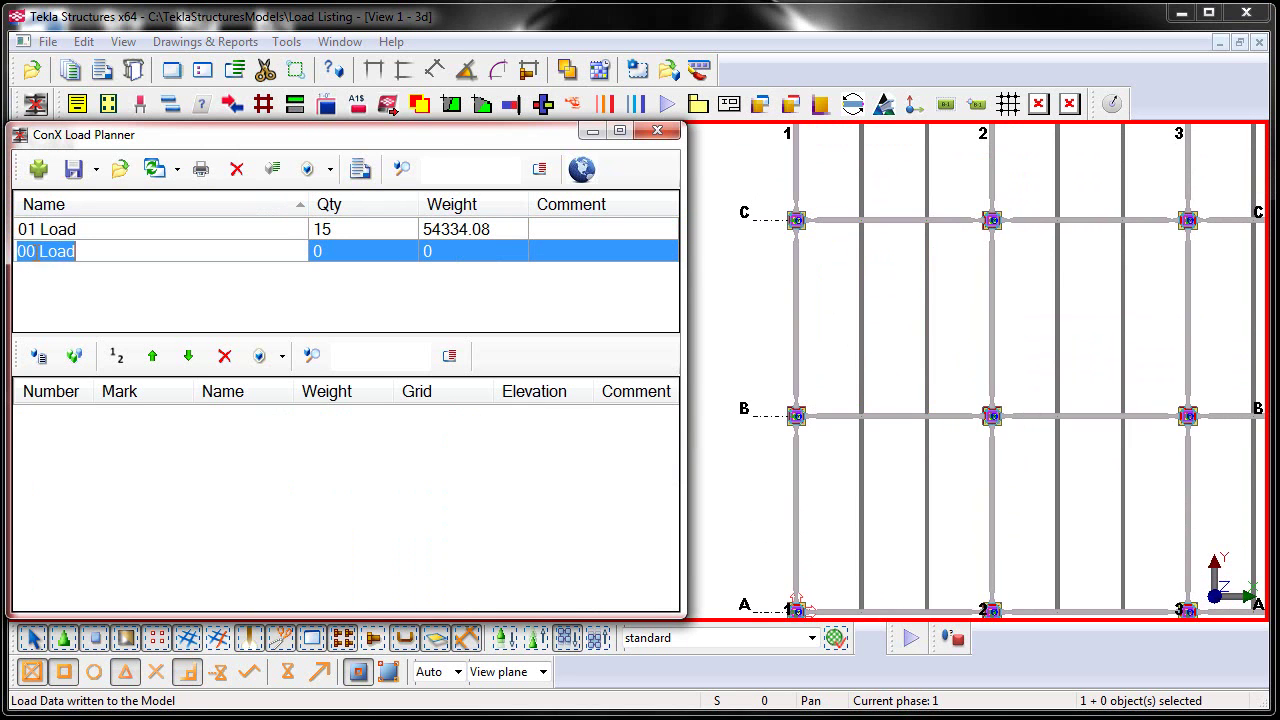
key(BackSpace)
text(2)
key(Return)
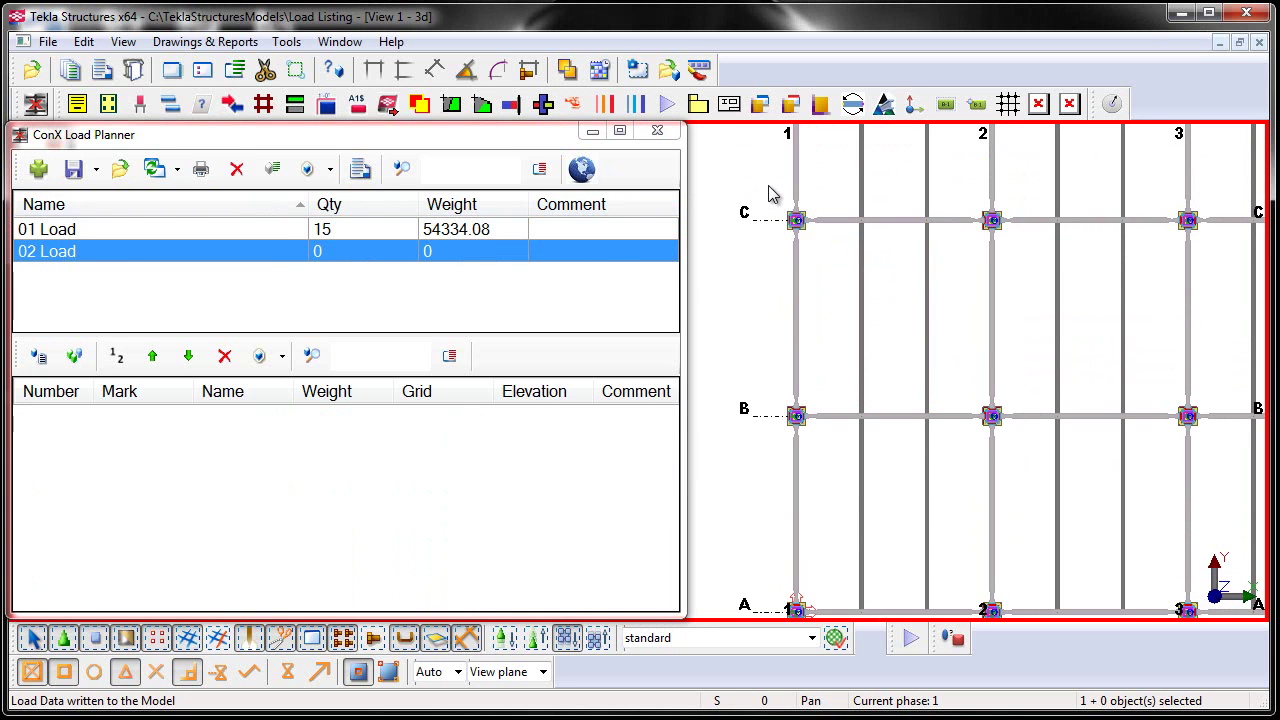
Step: Window-select the grid 1–2, A–C bay framing, deselecting beams B2–B3, C2–C3 and extra members beyond C
drag(769, 187, 1016, 448)
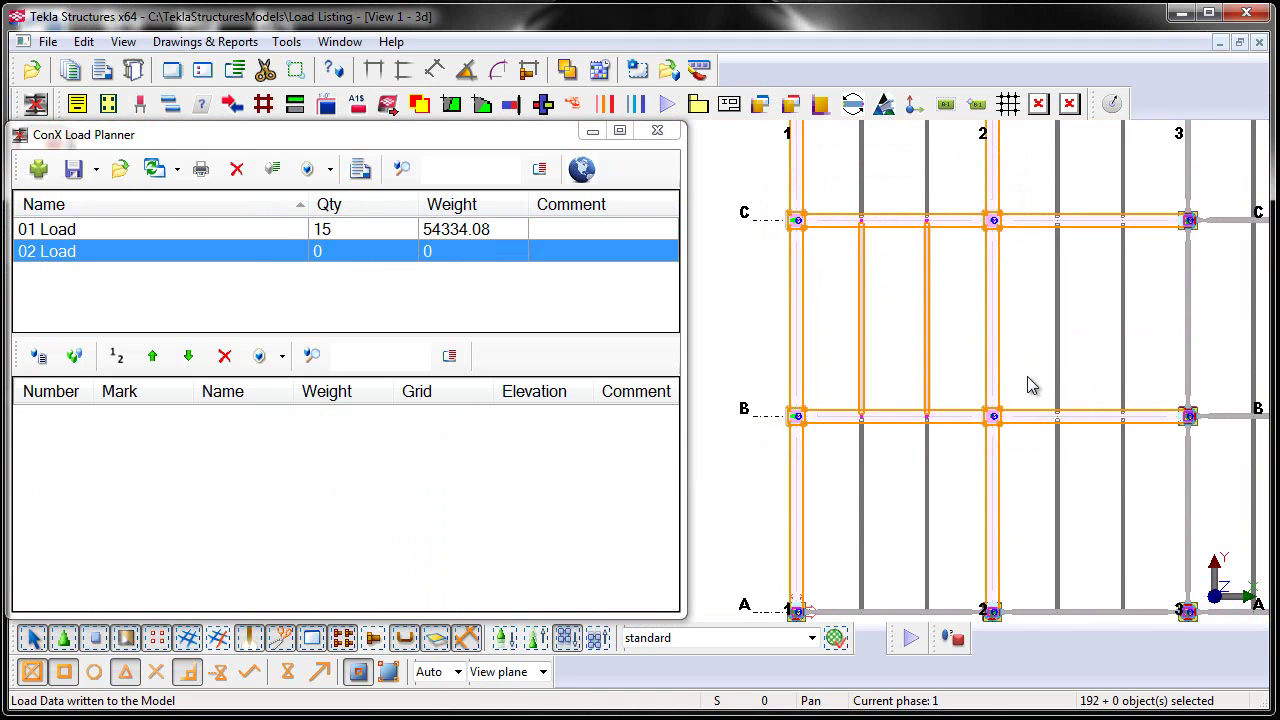
ctrl+drag(1031, 374, 1014, 440)
ctrl+drag(1031, 210, 1024, 252)
ctrl+drag(1006, 167, 968, 177)
ctrl+drag(818, 168, 756, 187)
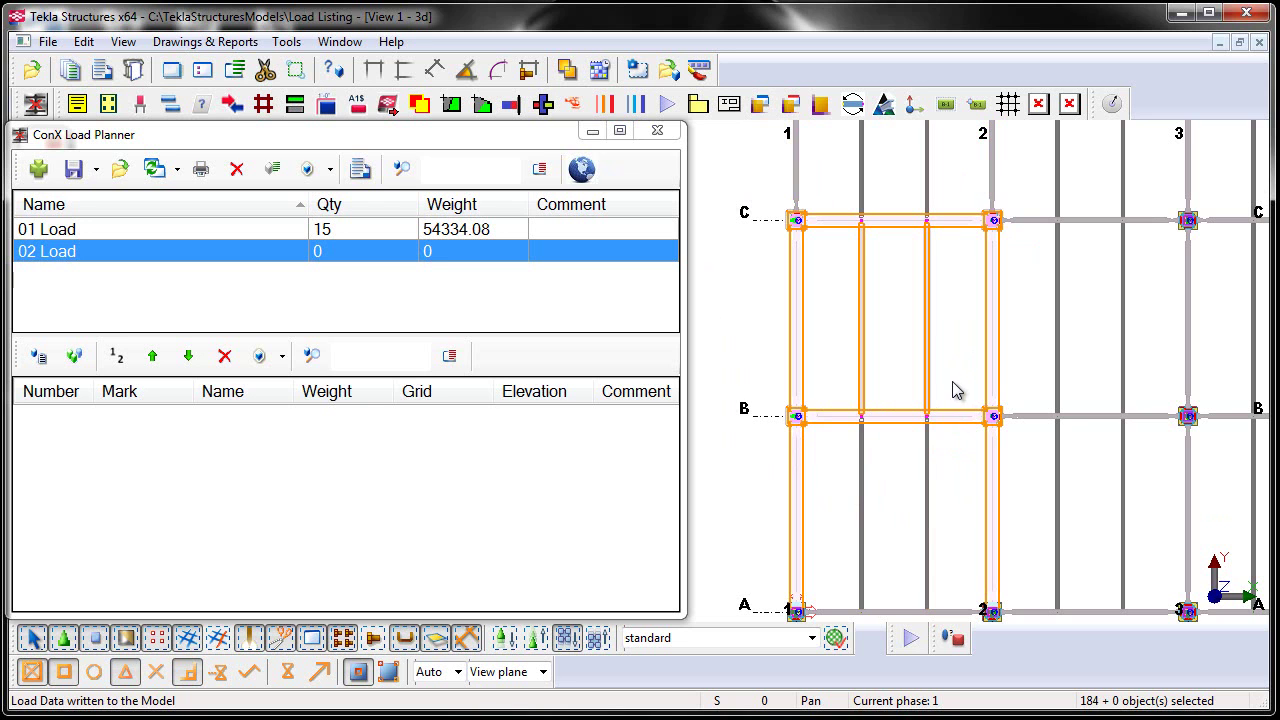
Step: Add the selected bay framing to 02 Load and clear the model selection
click(75, 360)
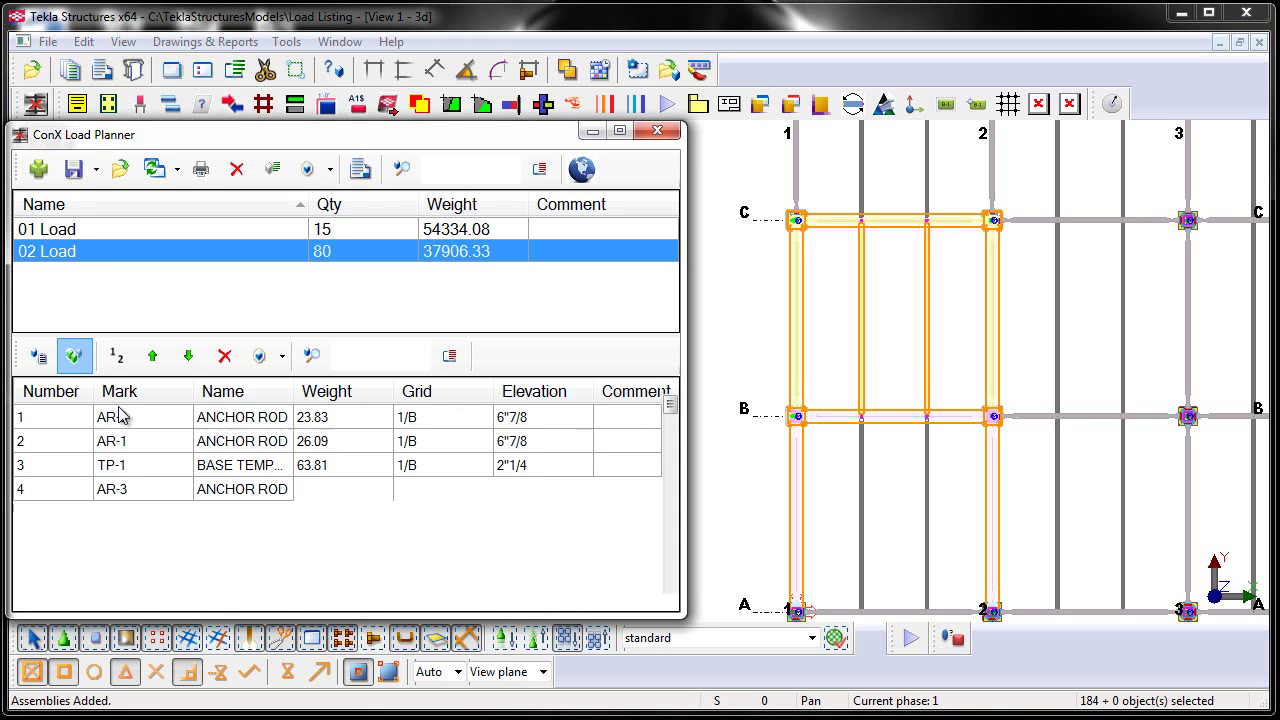
click(947, 323)
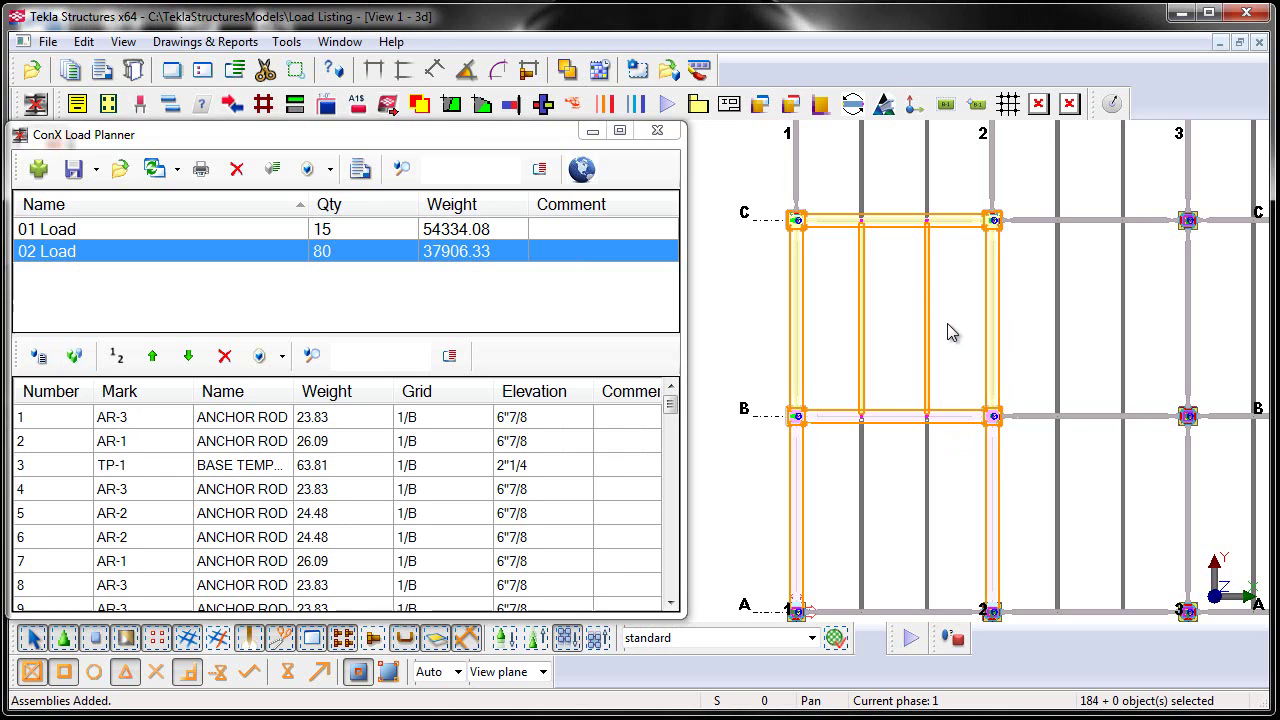
click(166, 418)
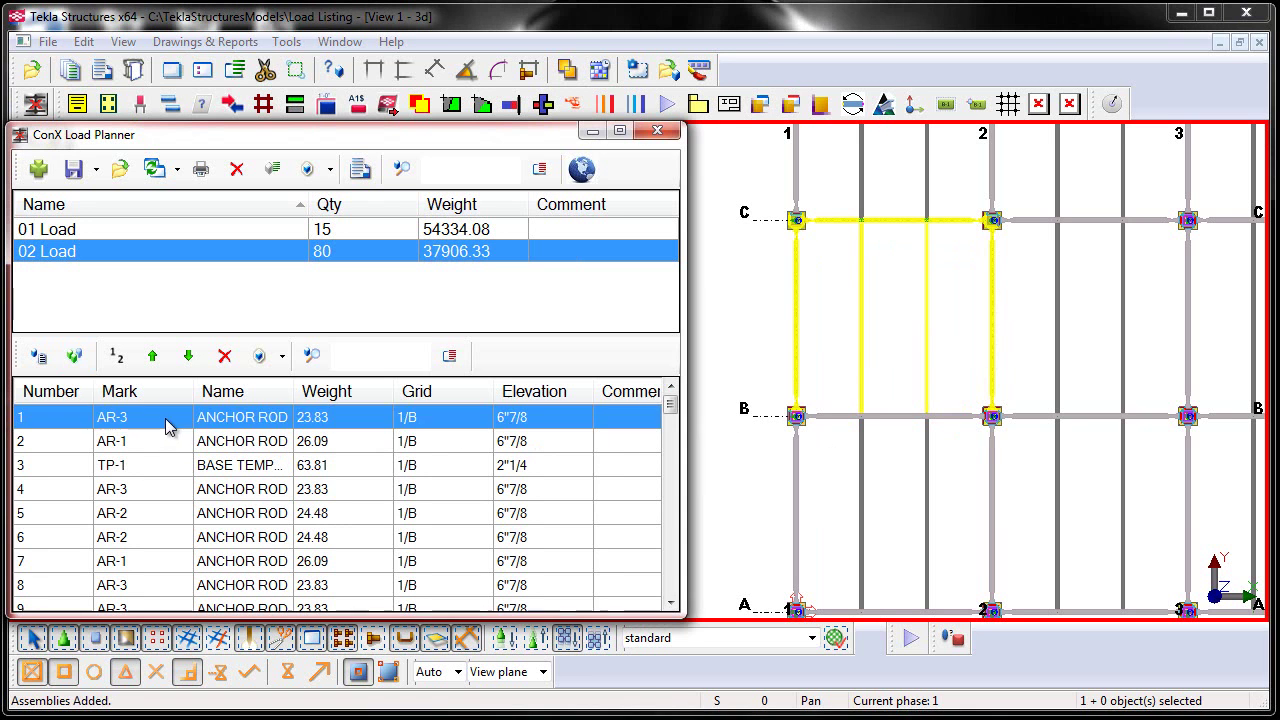
Step: Delete the anchor rod and bearing plate rows 64–68 from 02 Load, confirming with Yes
scroll(112, 440, down, 4)
scroll(116, 441, up, 4)
scroll(116, 441, down, 5)
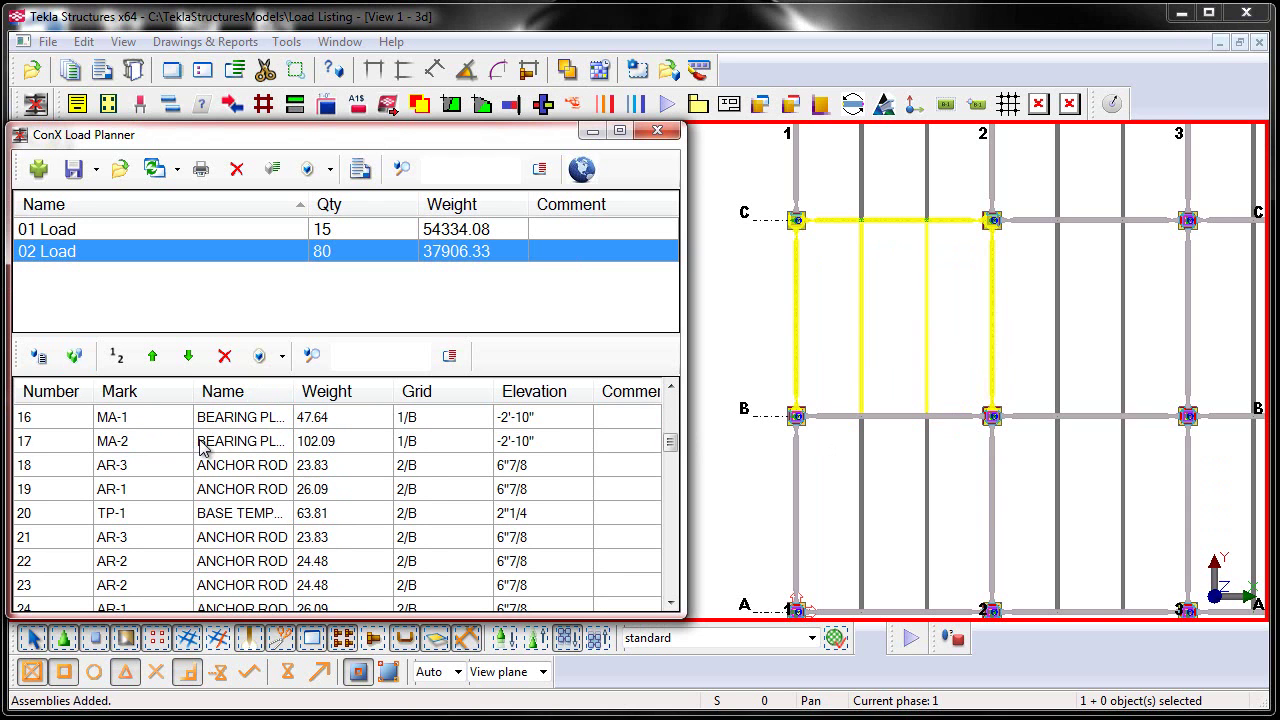
scroll(203, 451, down, 4)
scroll(194, 485, down, 5)
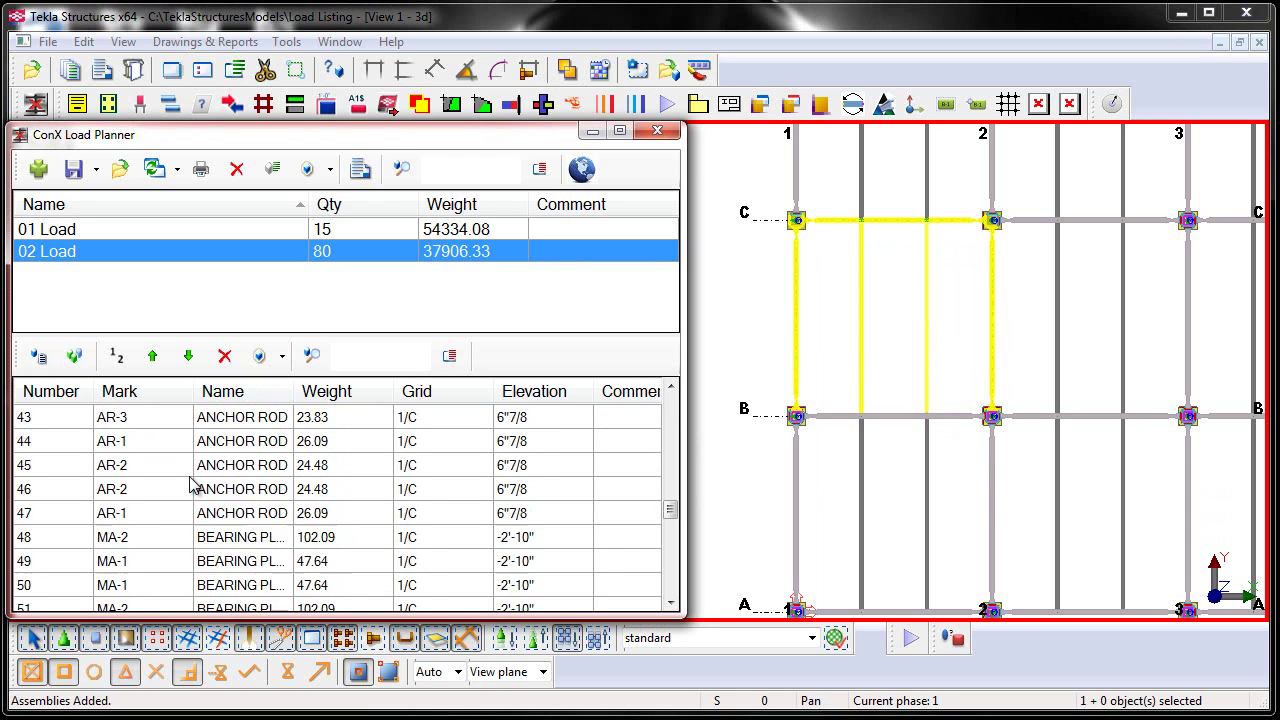
scroll(192, 483, down, 7)
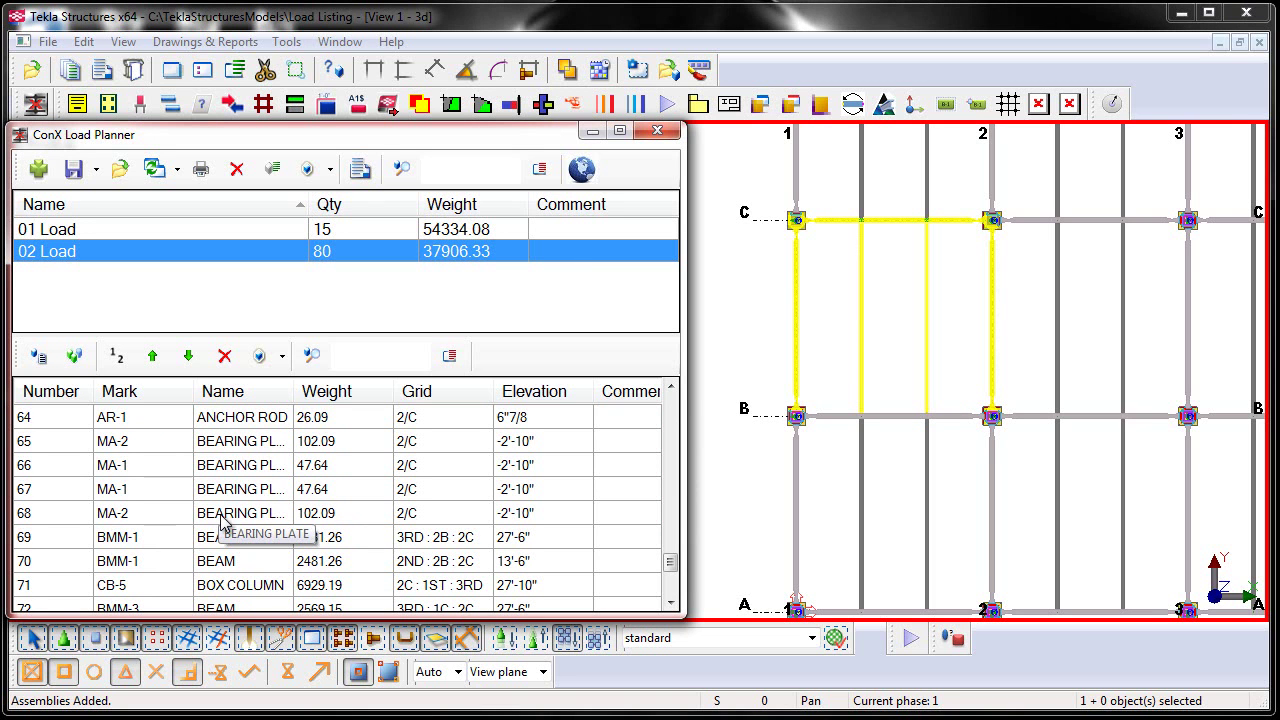
shift+click(222, 513)
click(225, 356)
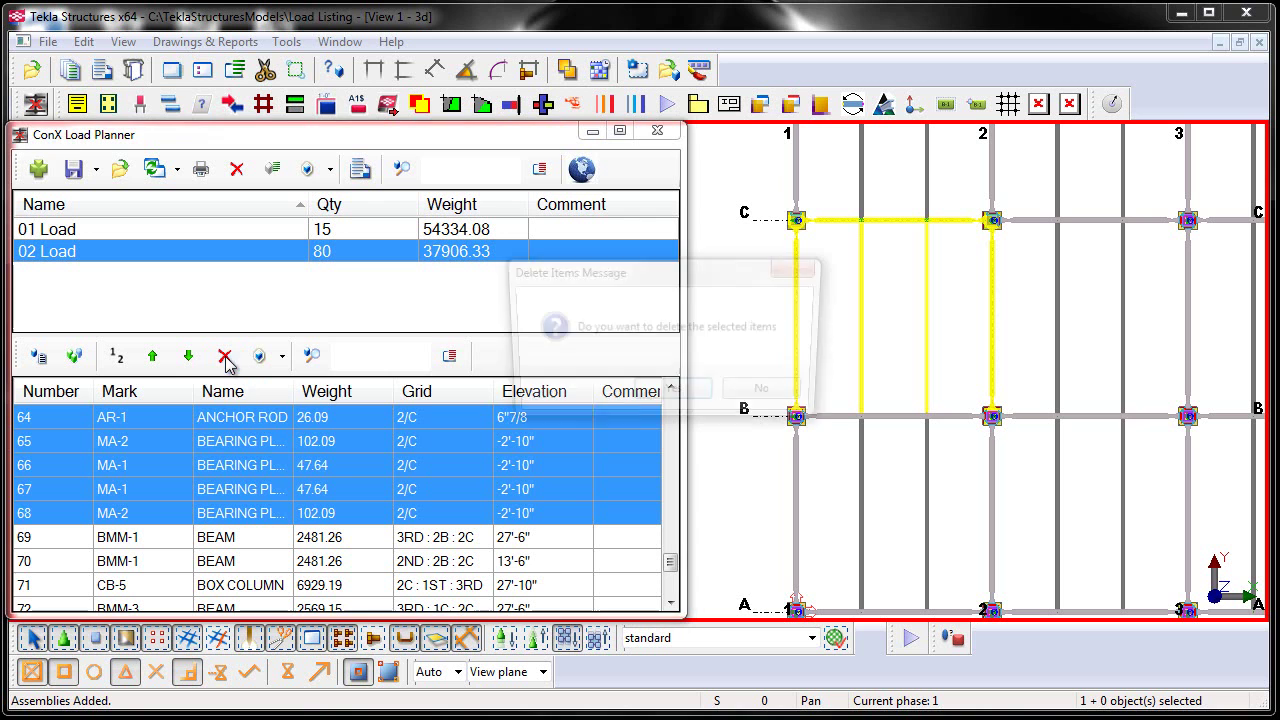
click(660, 398)
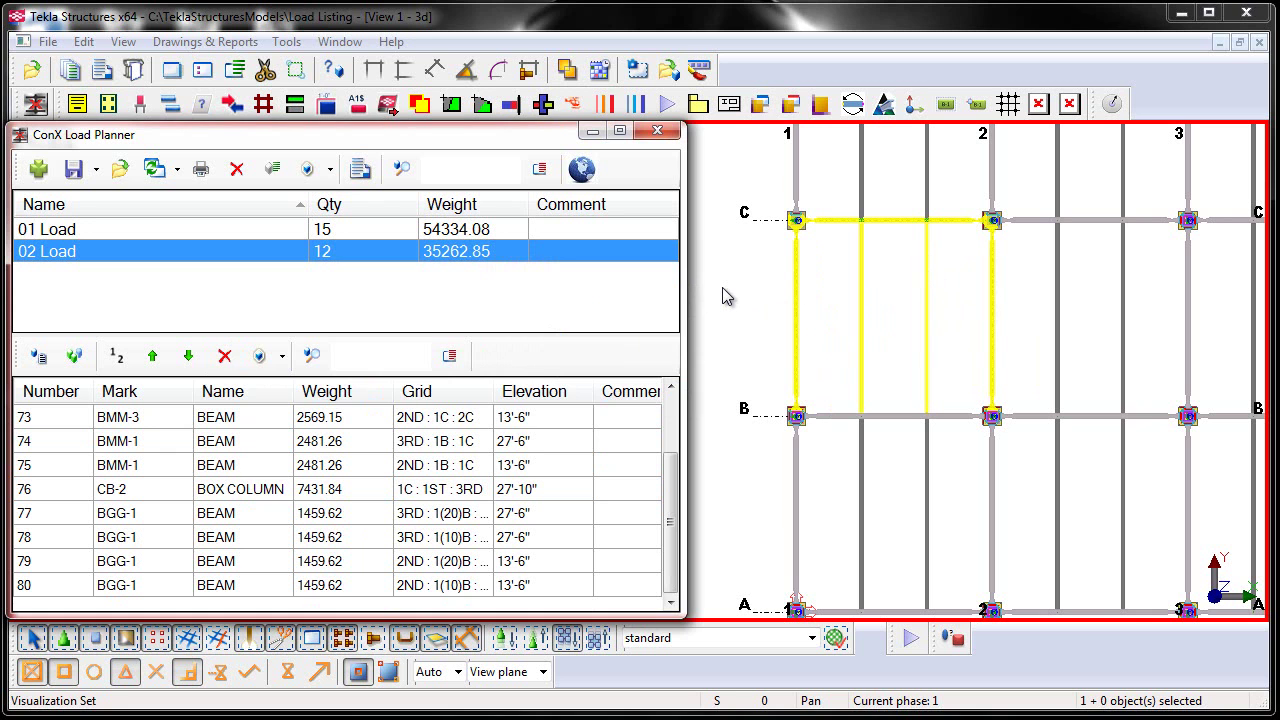
Step: Select the BMM-3 row and run Number Load (1-2) to renumber 02 Load's 12 items
click(88, 427)
scroll(88, 427, up, 2)
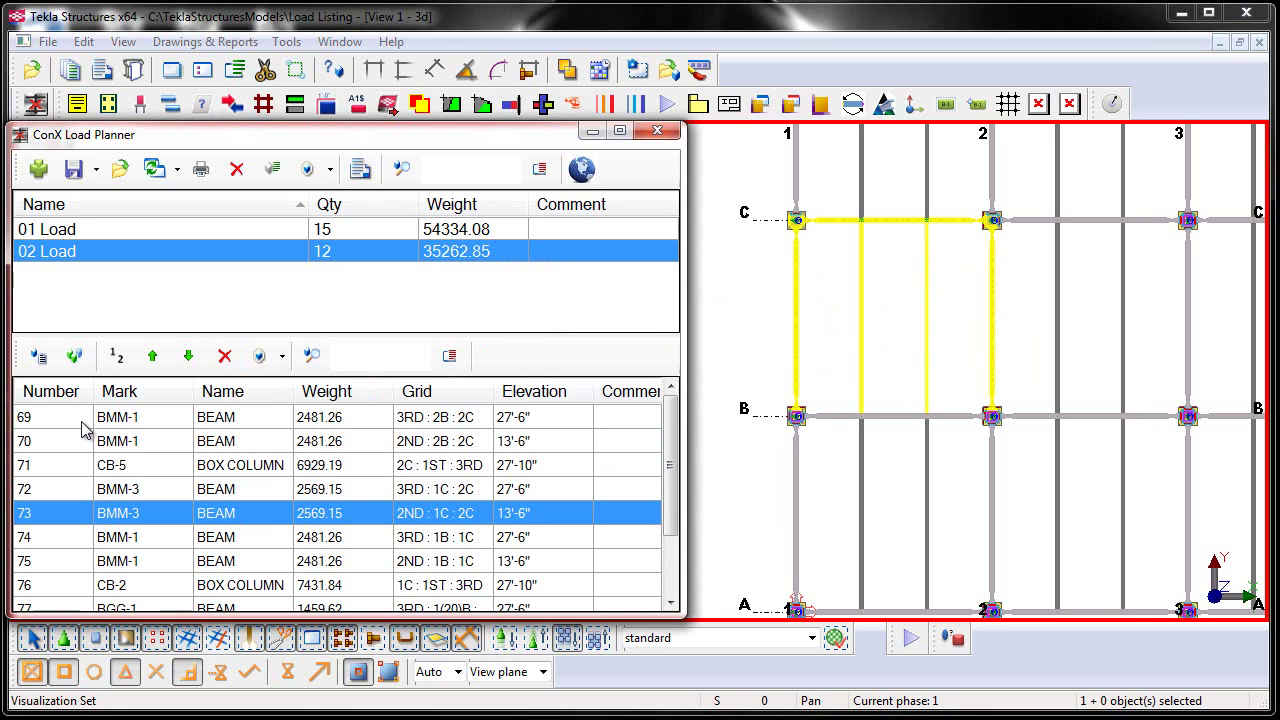
click(117, 360)
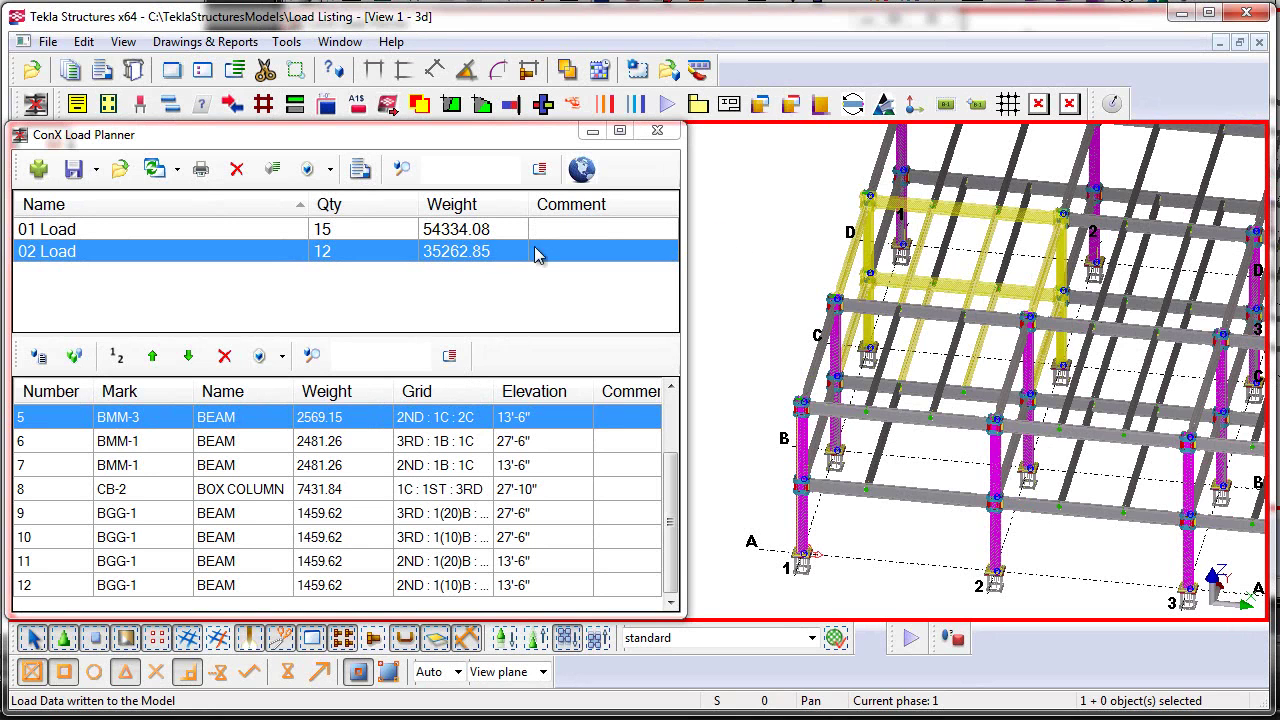
Step: Select both 01 Load and 02 Load and highlight their members in the model
click(213, 230)
shift+click(216, 254)
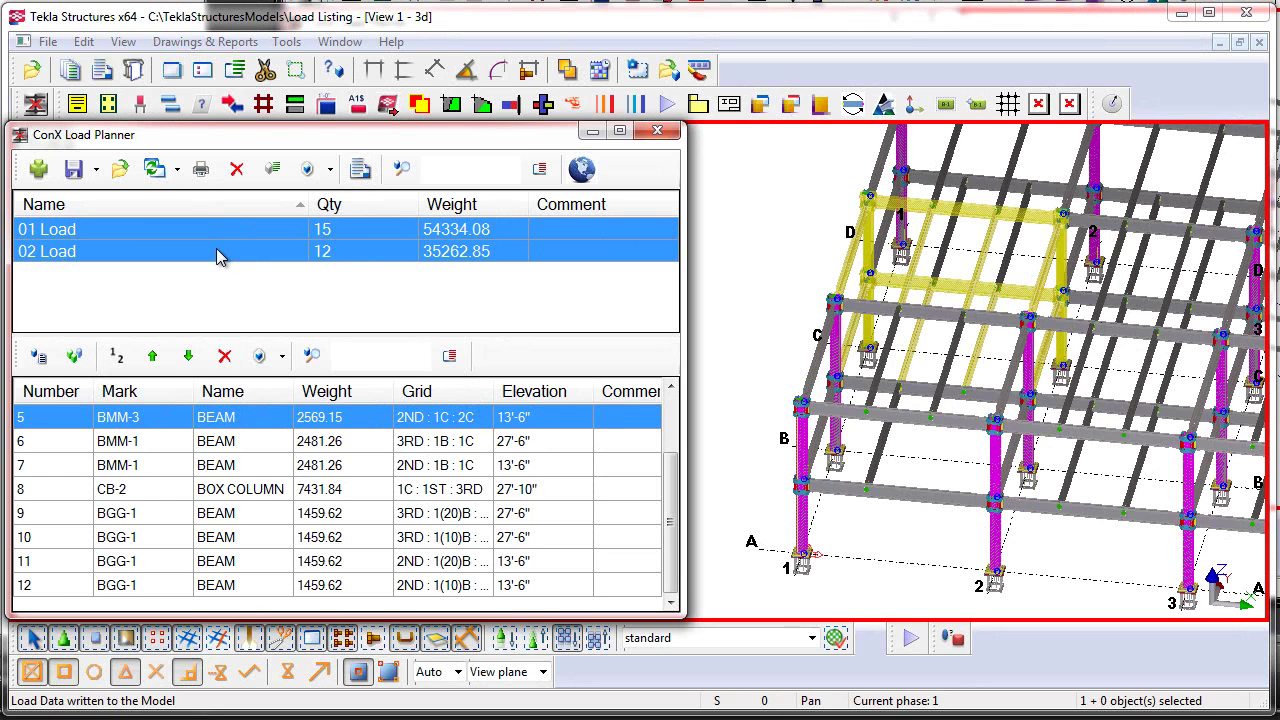
click(308, 170)
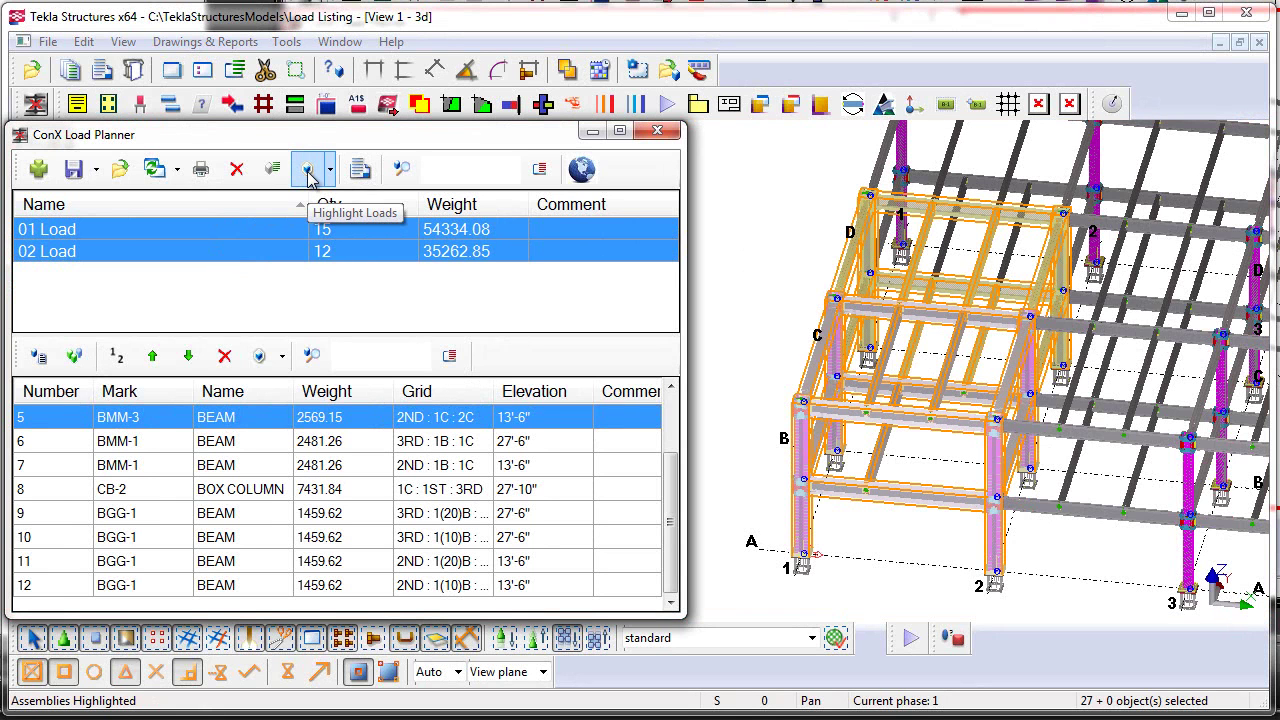
Step: Hide the loaded members, then show them again coloured yellow
click(330, 170)
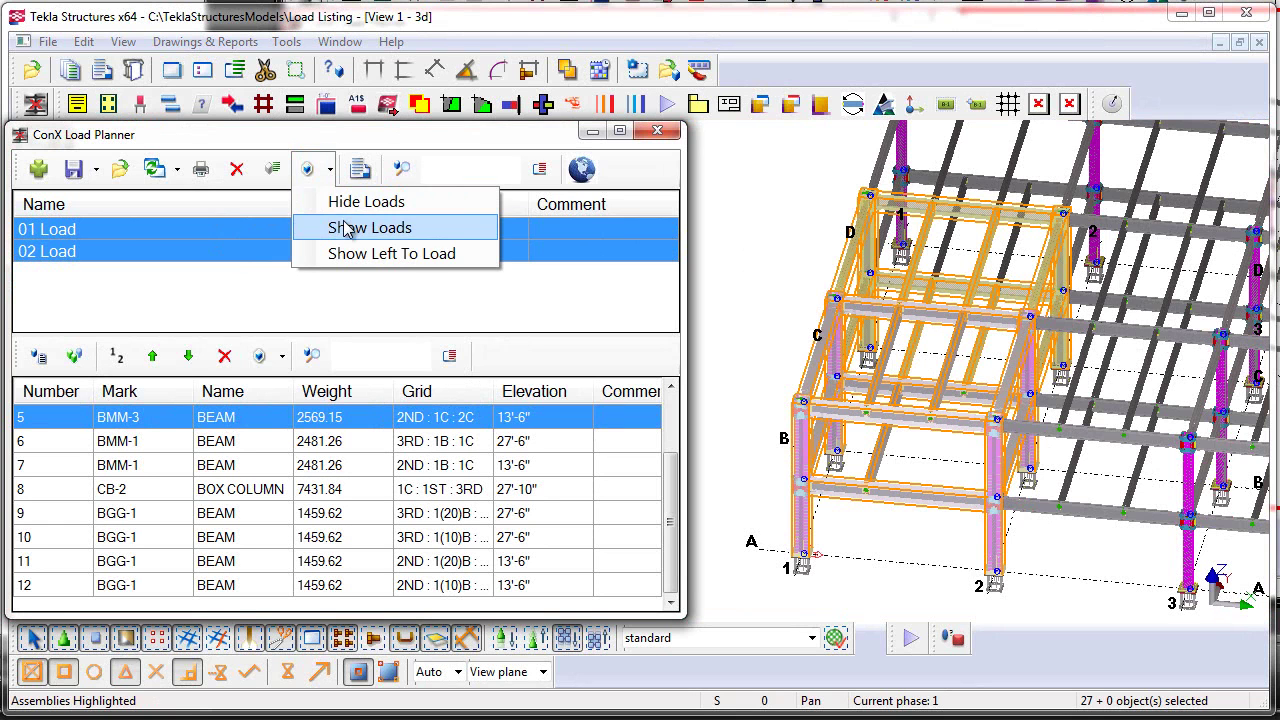
click(340, 202)
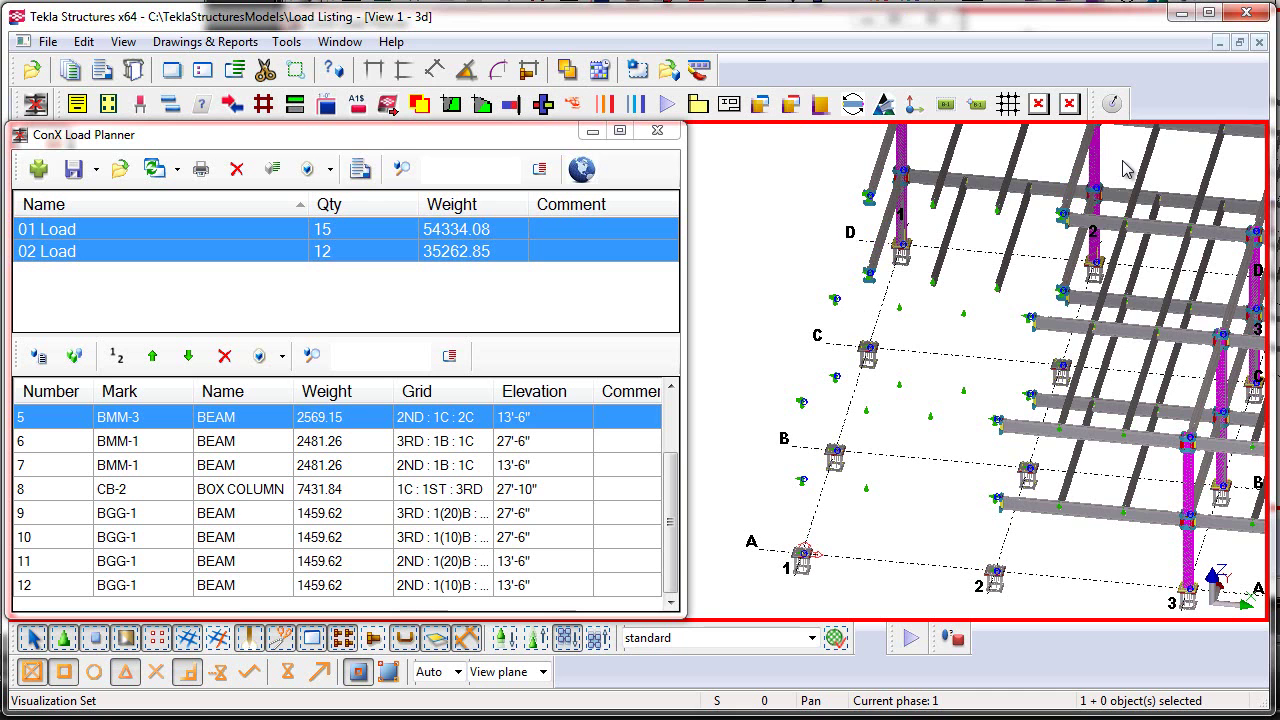
click(330, 169)
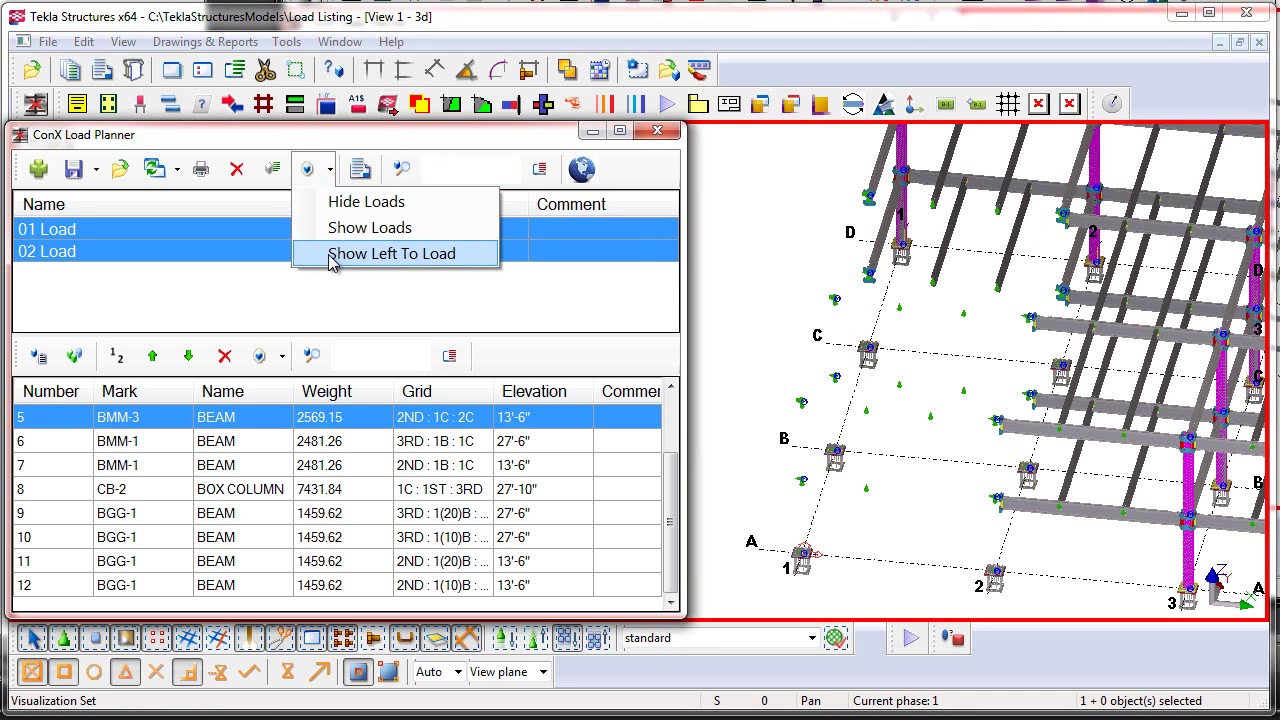
click(370, 228)
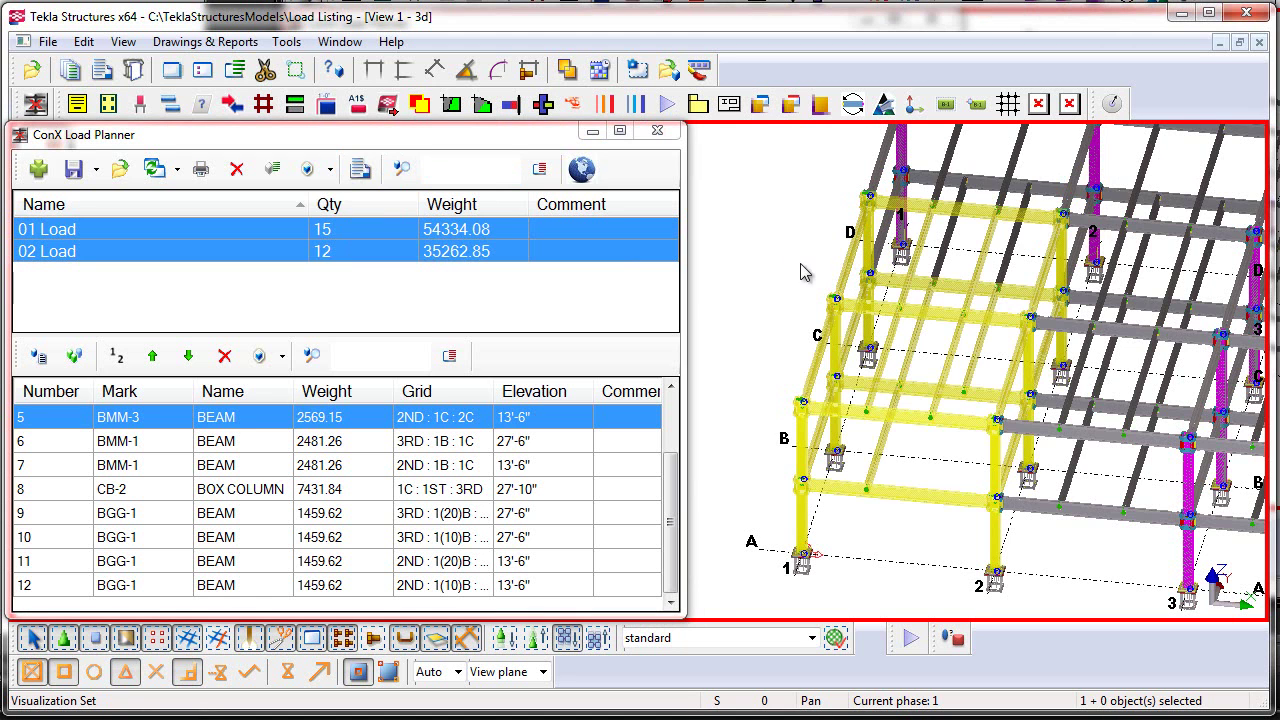
Step: Show the members still left to load in red and zoom out to see the whole frame
click(330, 171)
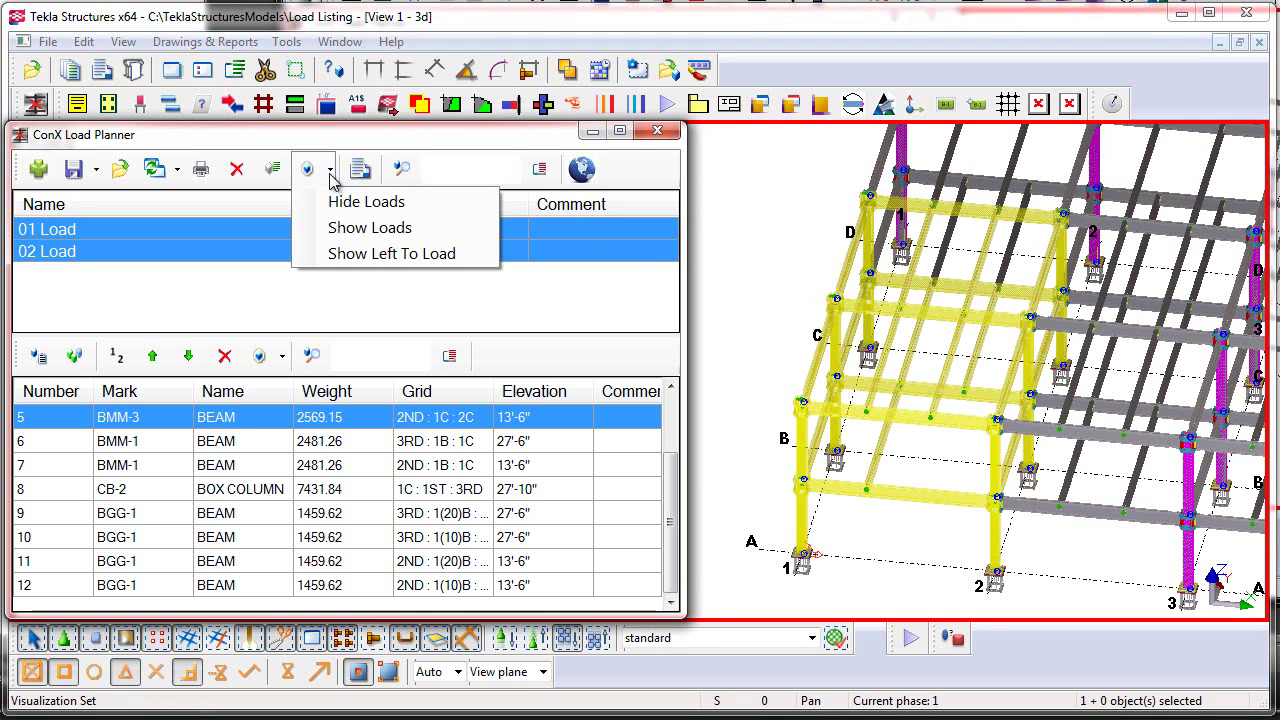
click(362, 255)
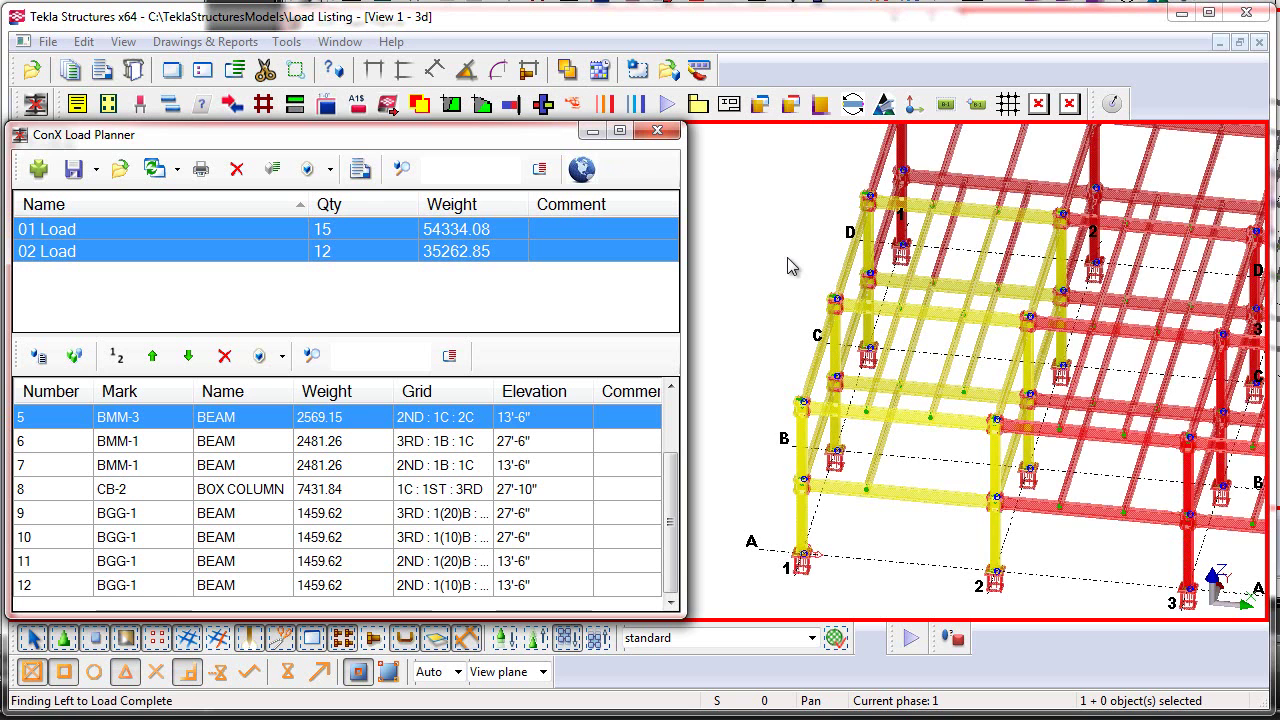
scroll(749, 287, down, 5)
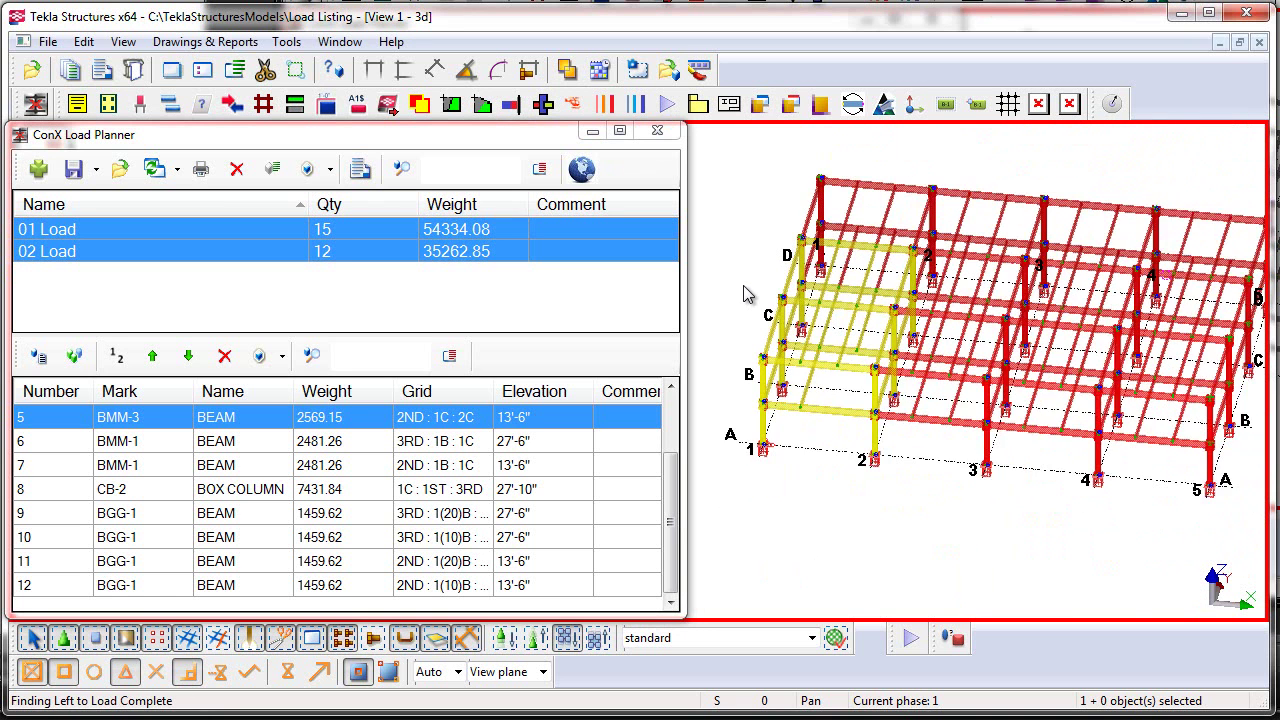
scroll(745, 293, down, 2)
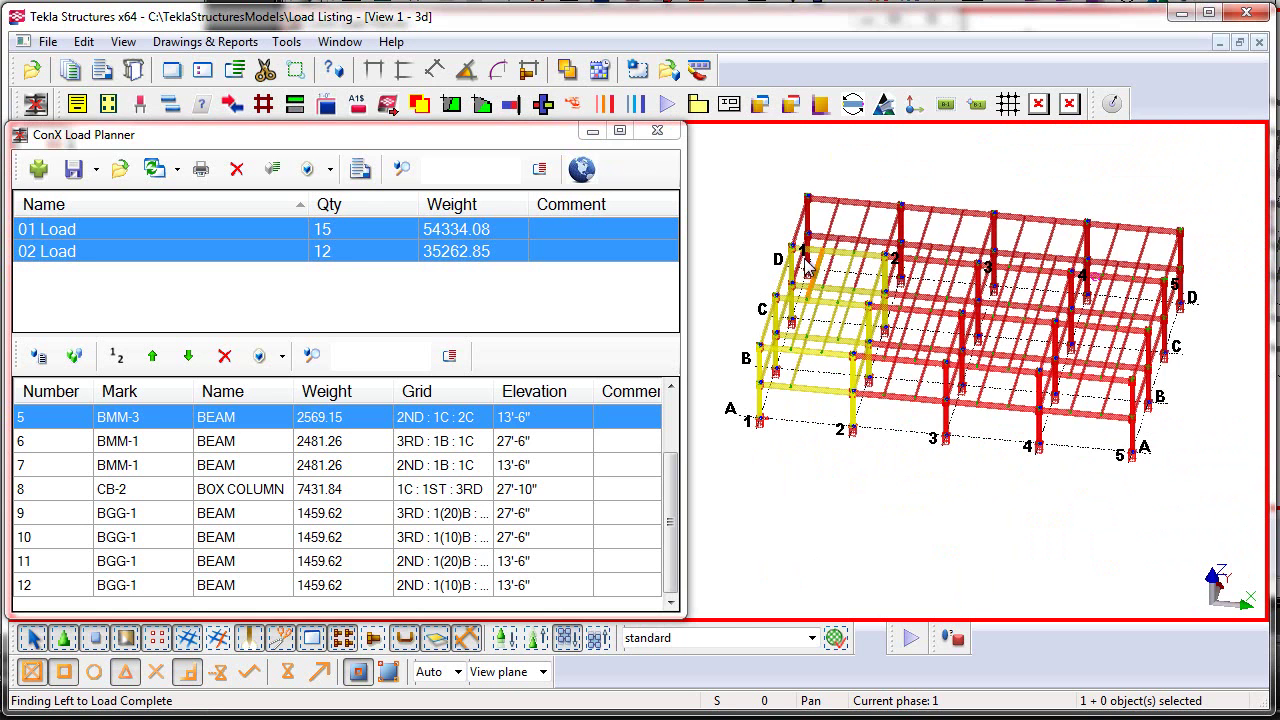
Step: Redraw the model view to restore standard colours and reframe the model
right_click(731, 235)
click(776, 345)
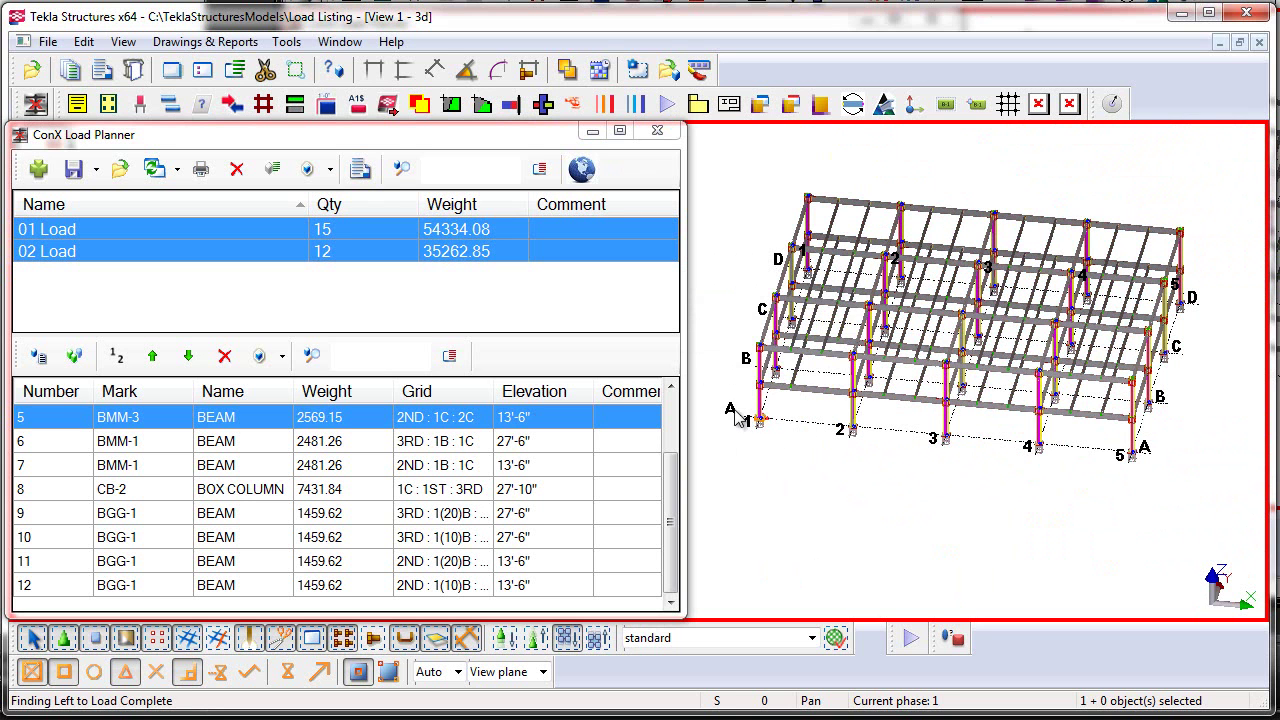
scroll(736, 404, up, 5)
middle_drag(739, 331, 751, 361)
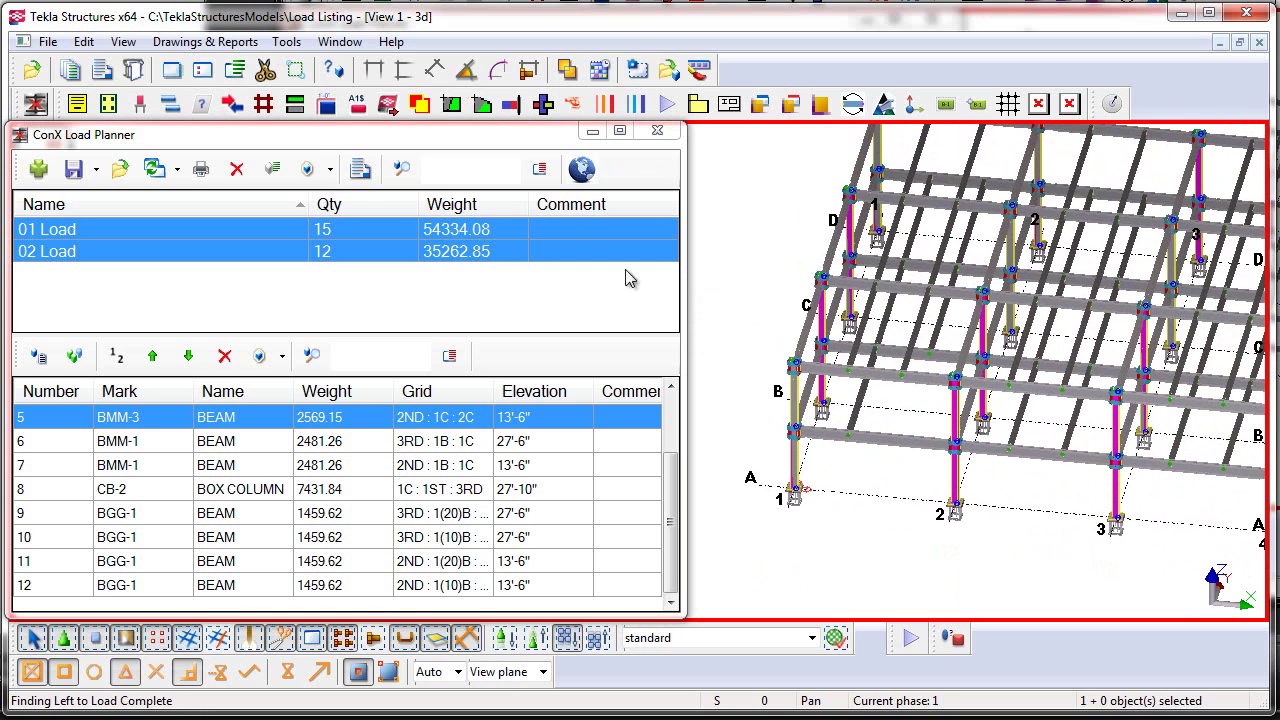
Step: Show both loads' members in yellow again and reframe the model view
click(331, 170)
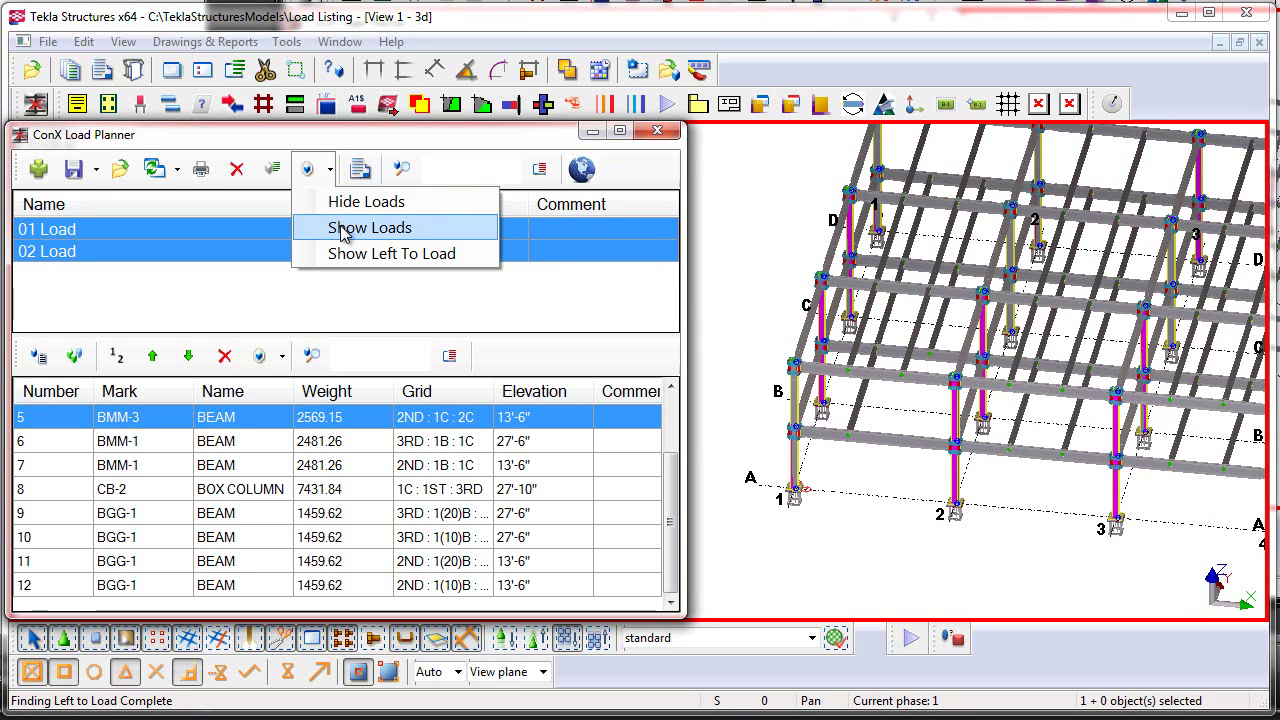
click(341, 229)
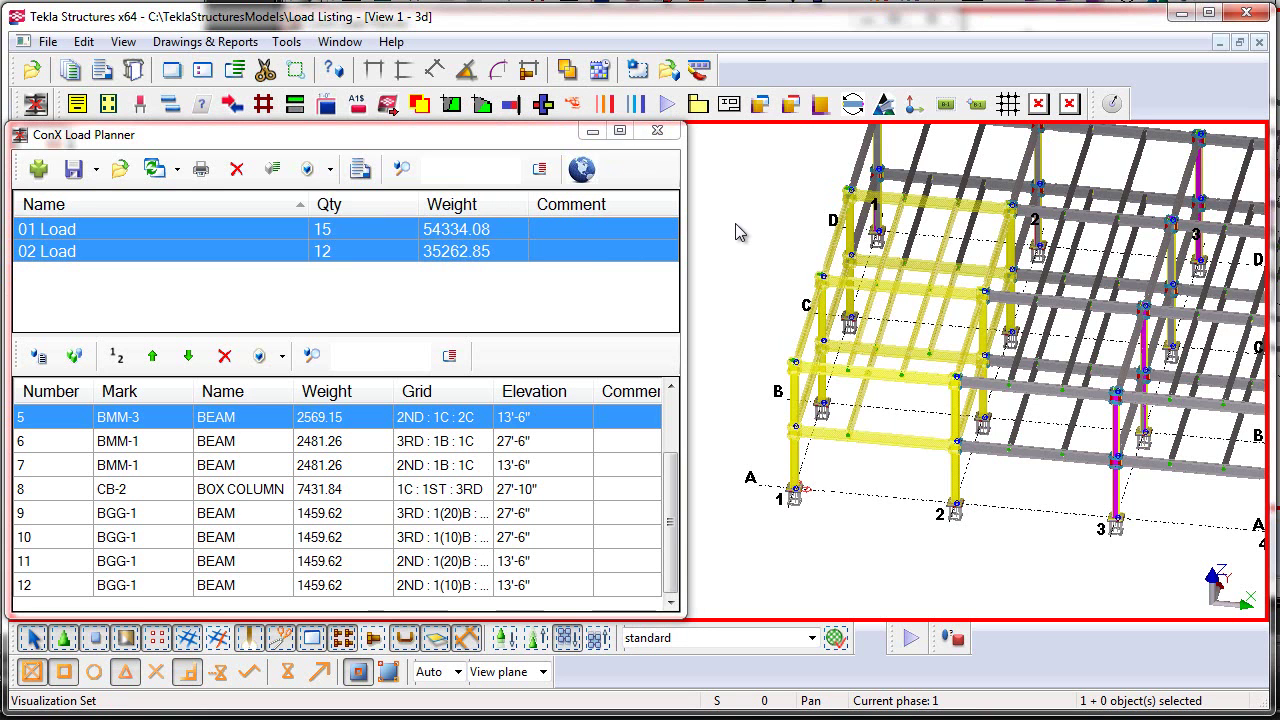
middle_drag(739, 237, 748, 252)
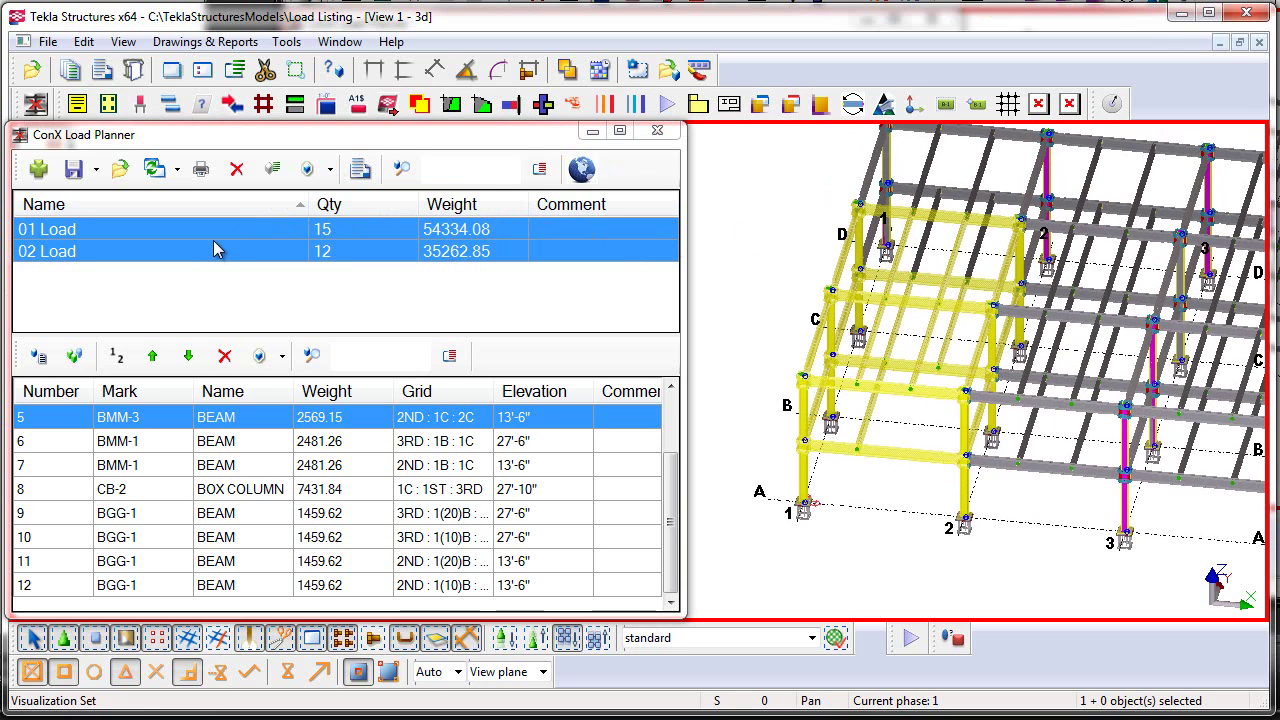
Step: Save the loads report as ConX Loads Report.csv, replacing the existing file
click(199, 171)
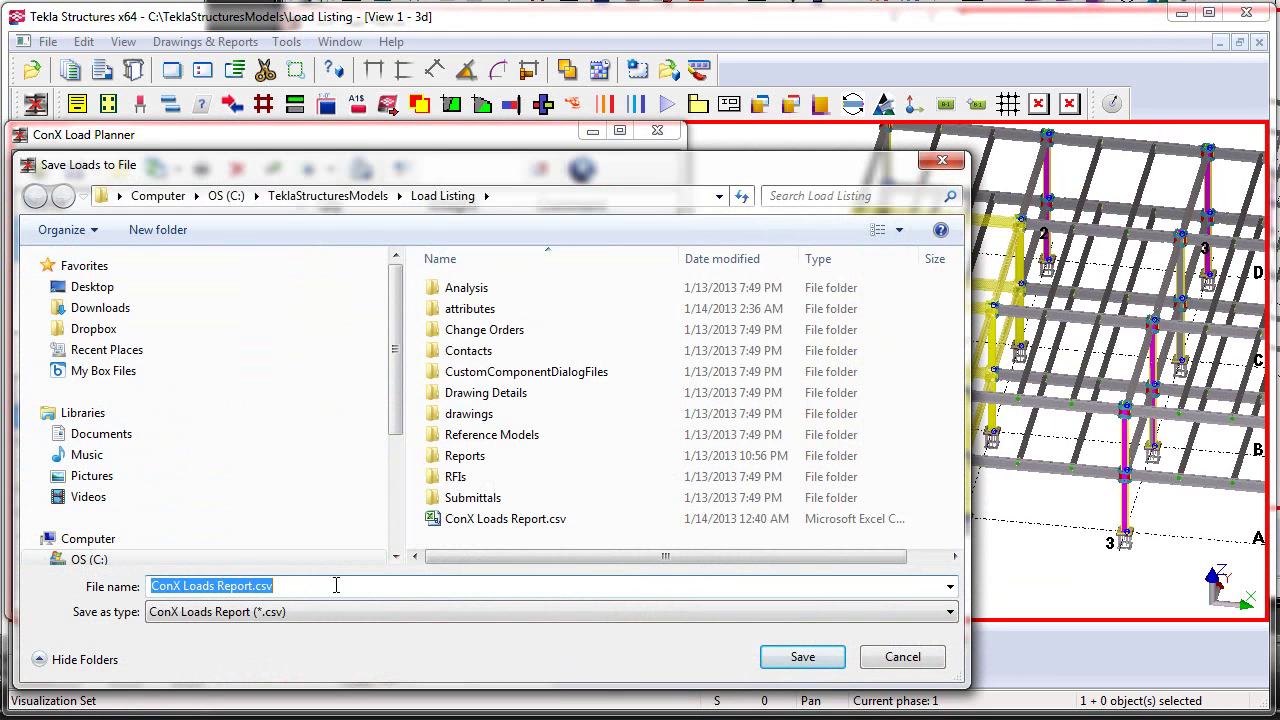
click(802, 658)
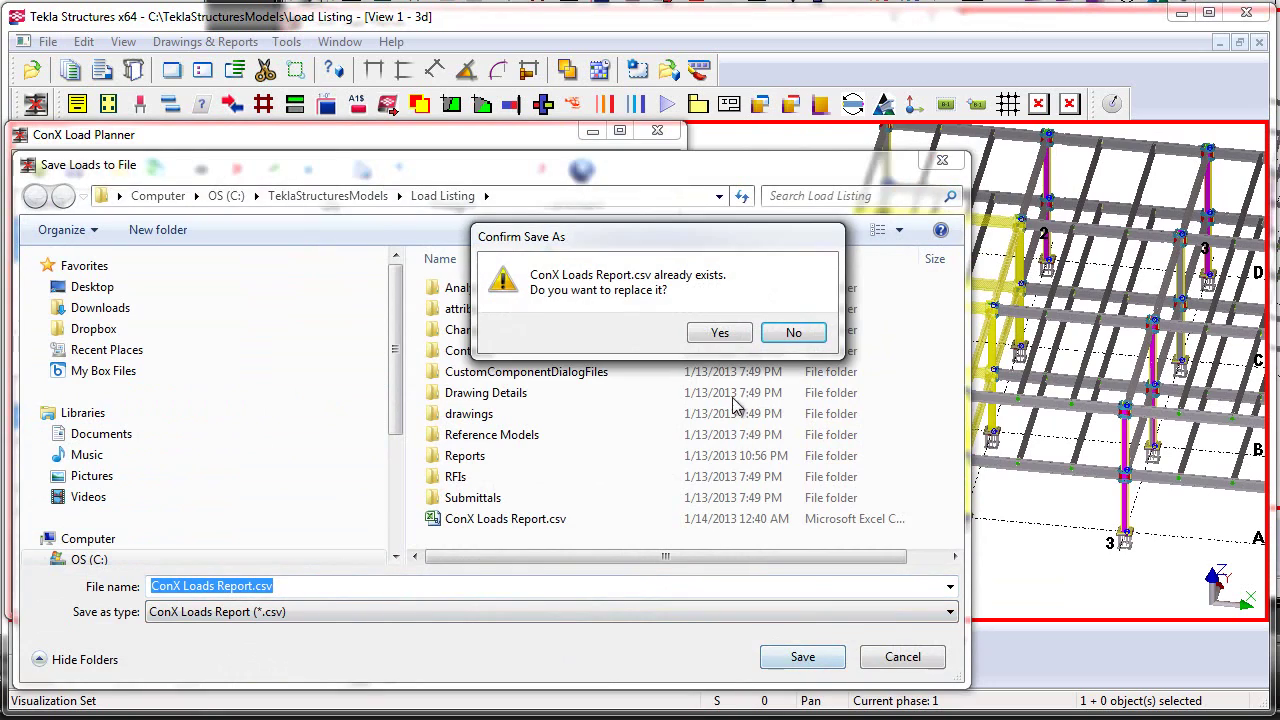
click(718, 332)
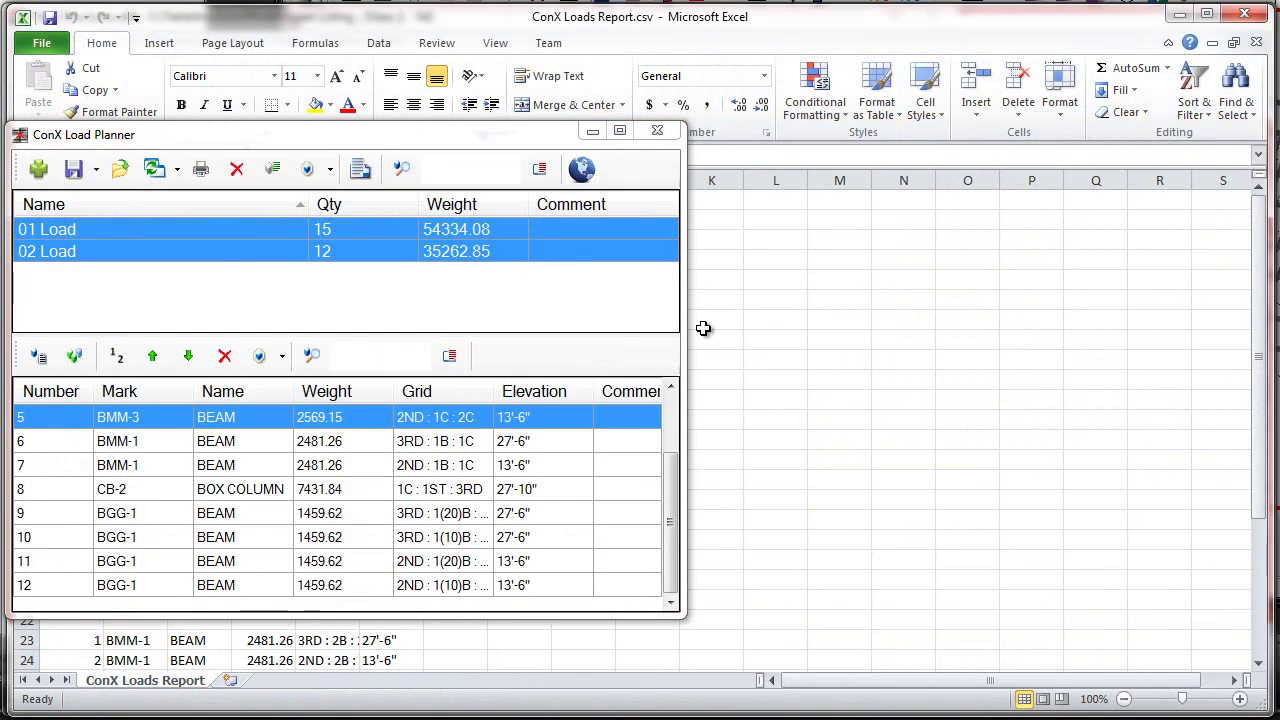
click(592, 131)
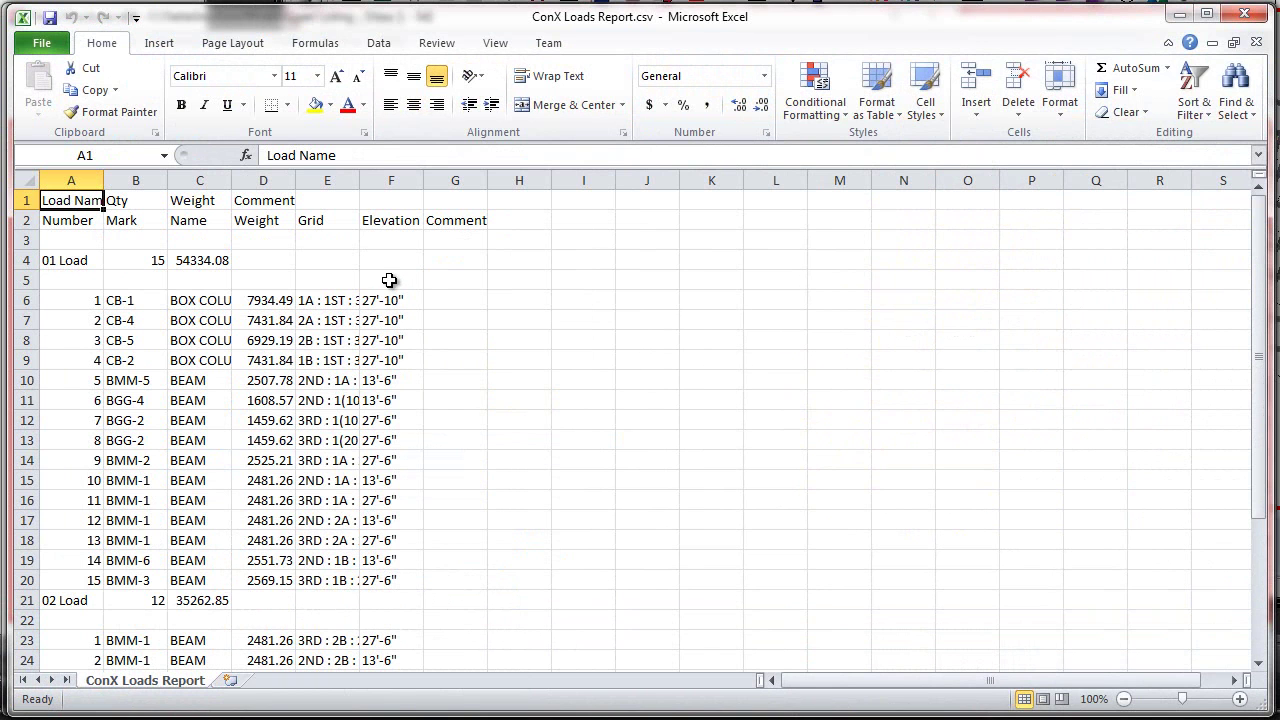
drag(95, 180, 449, 177)
click(1060, 95)
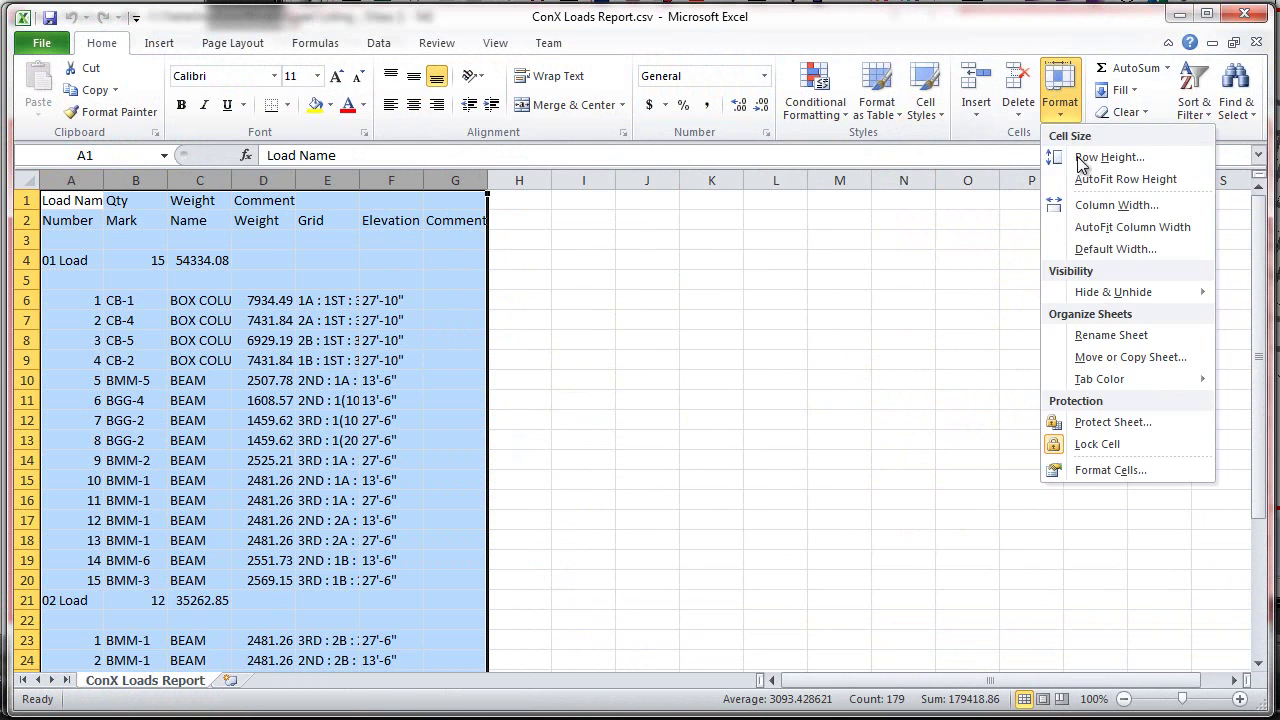
click(1094, 228)
click(371, 298)
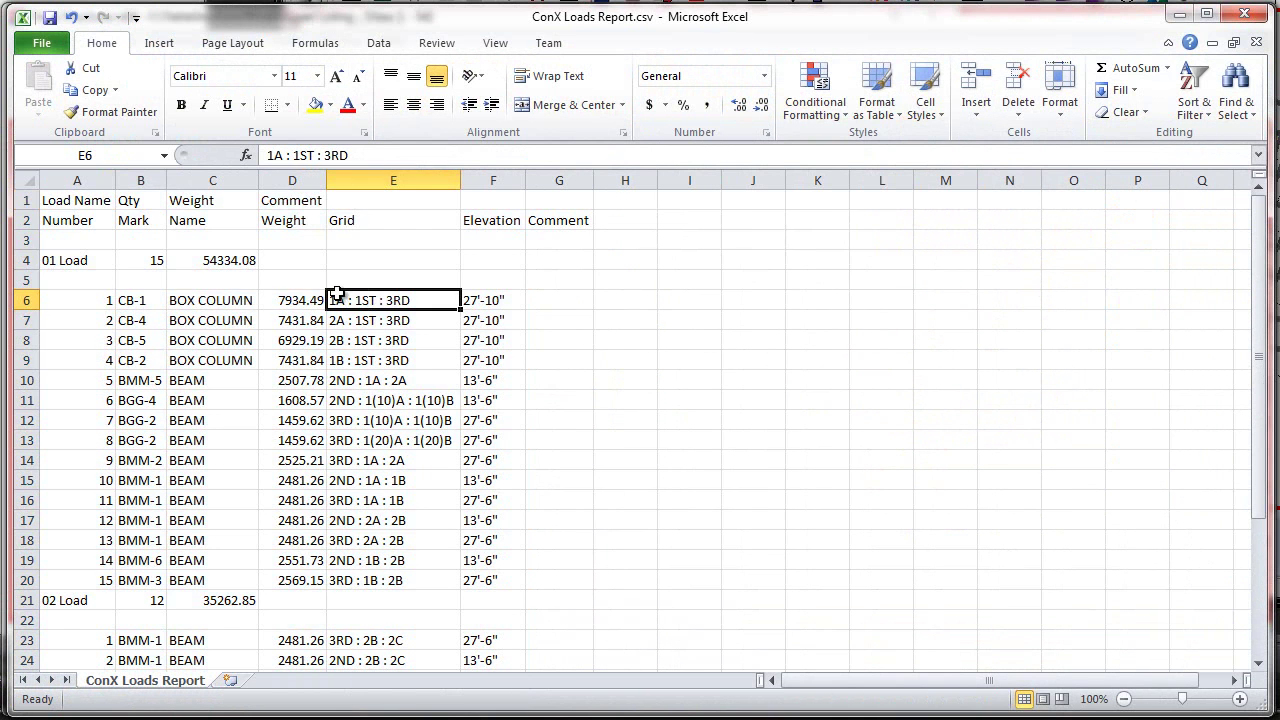
scroll(128, 304, down, 1)
scroll(128, 304, down, 4)
scroll(128, 304, up, 5)
click(80, 262)
scroll(64, 350, down, 1)
scroll(62, 356, up, 1)
click(143, 268)
click(220, 265)
scroll(134, 335, down, 1)
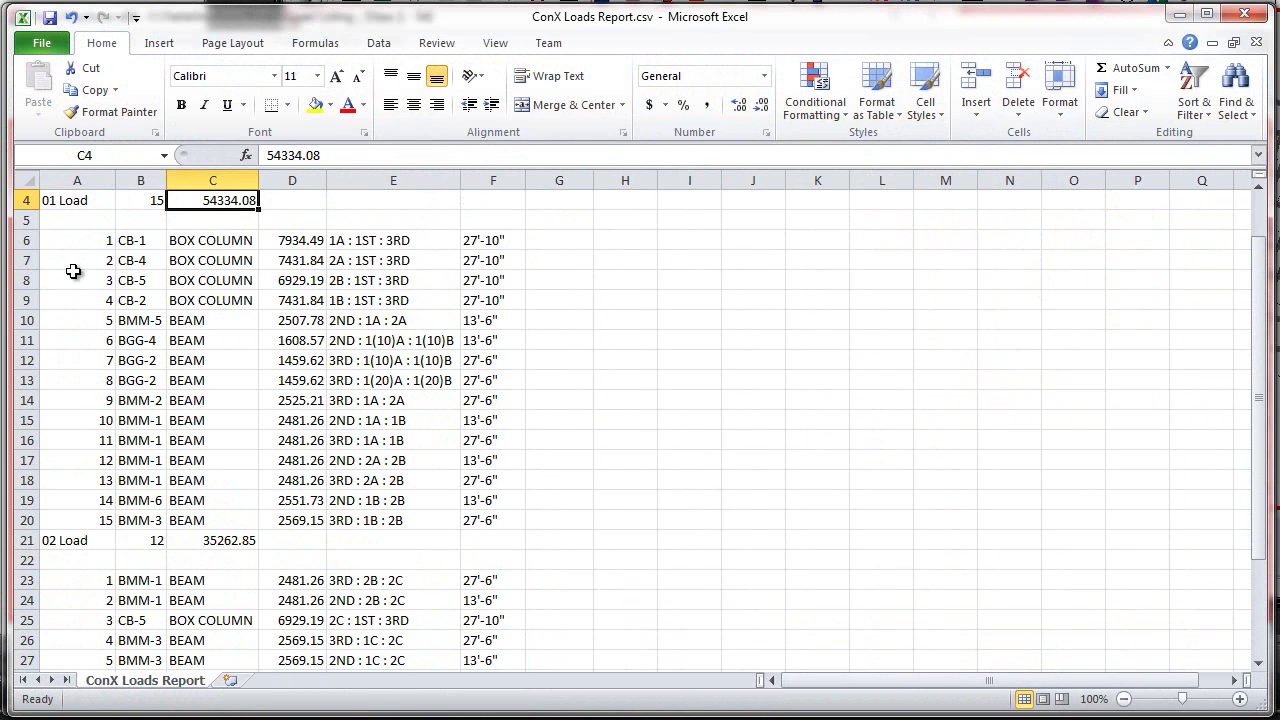
drag(70, 240, 478, 515)
click(72, 246)
click(71, 264)
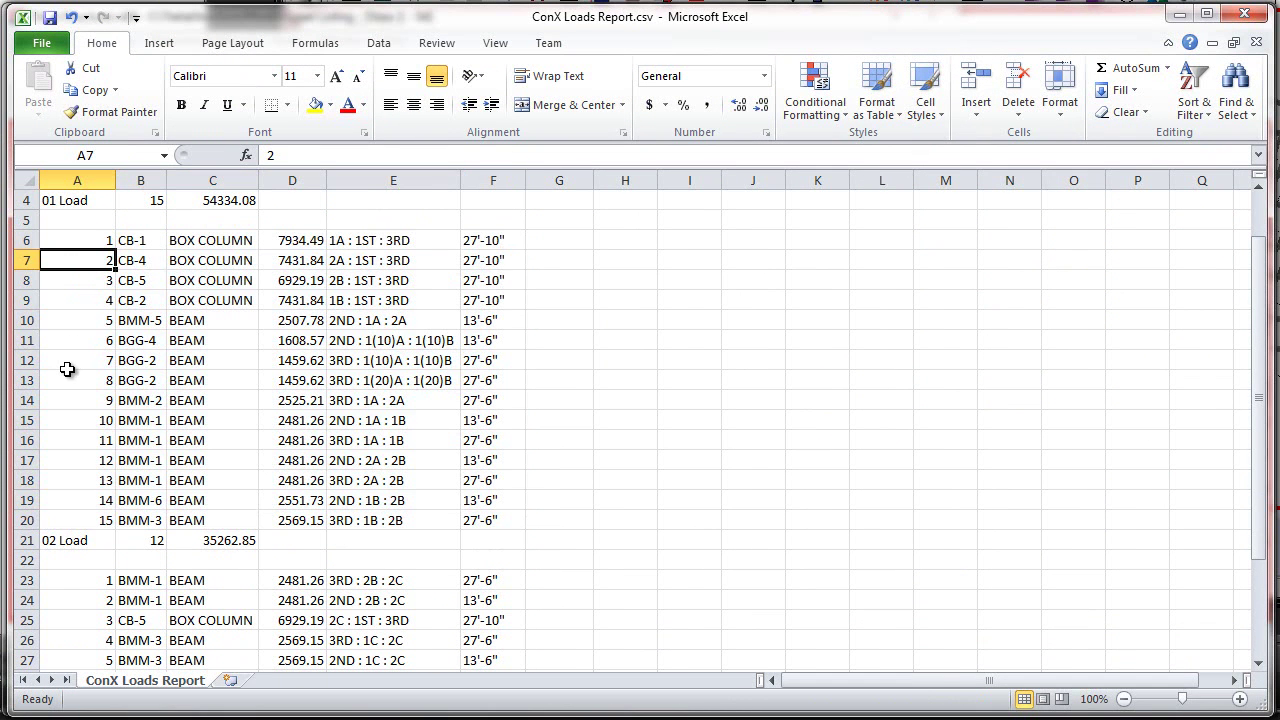
scroll(67, 369, up, 1)
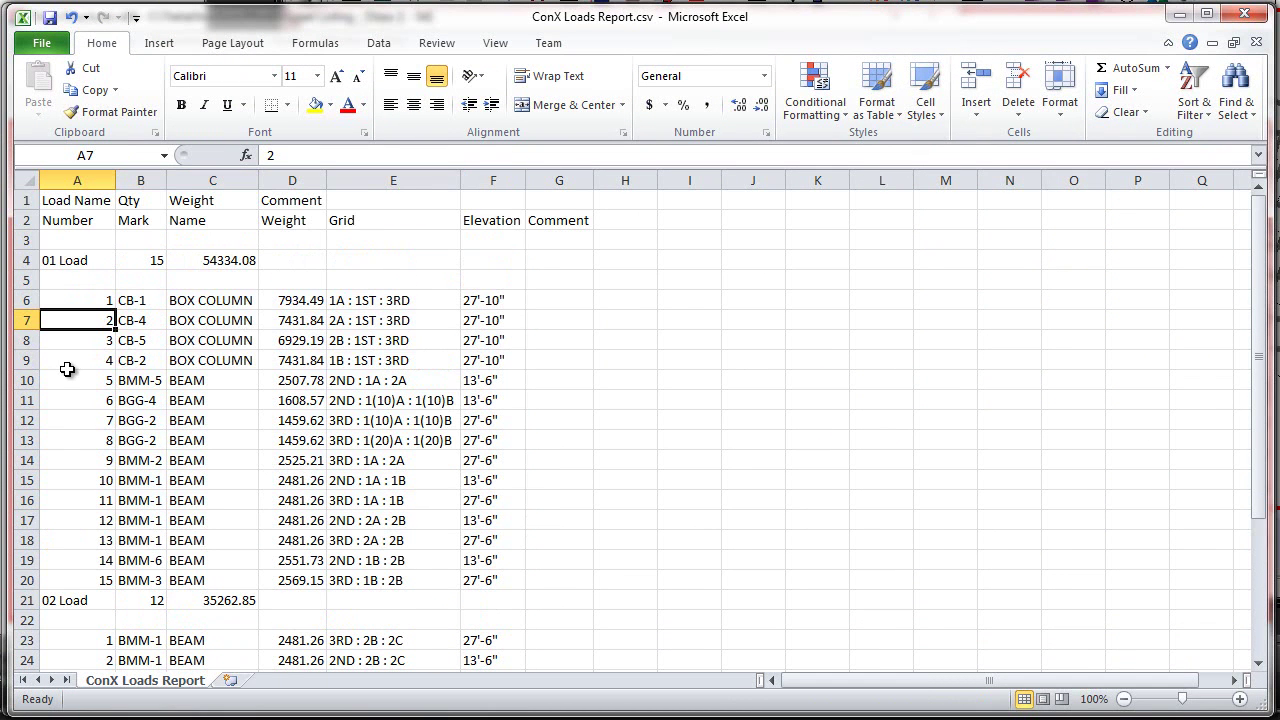
scroll(67, 369, down, 3)
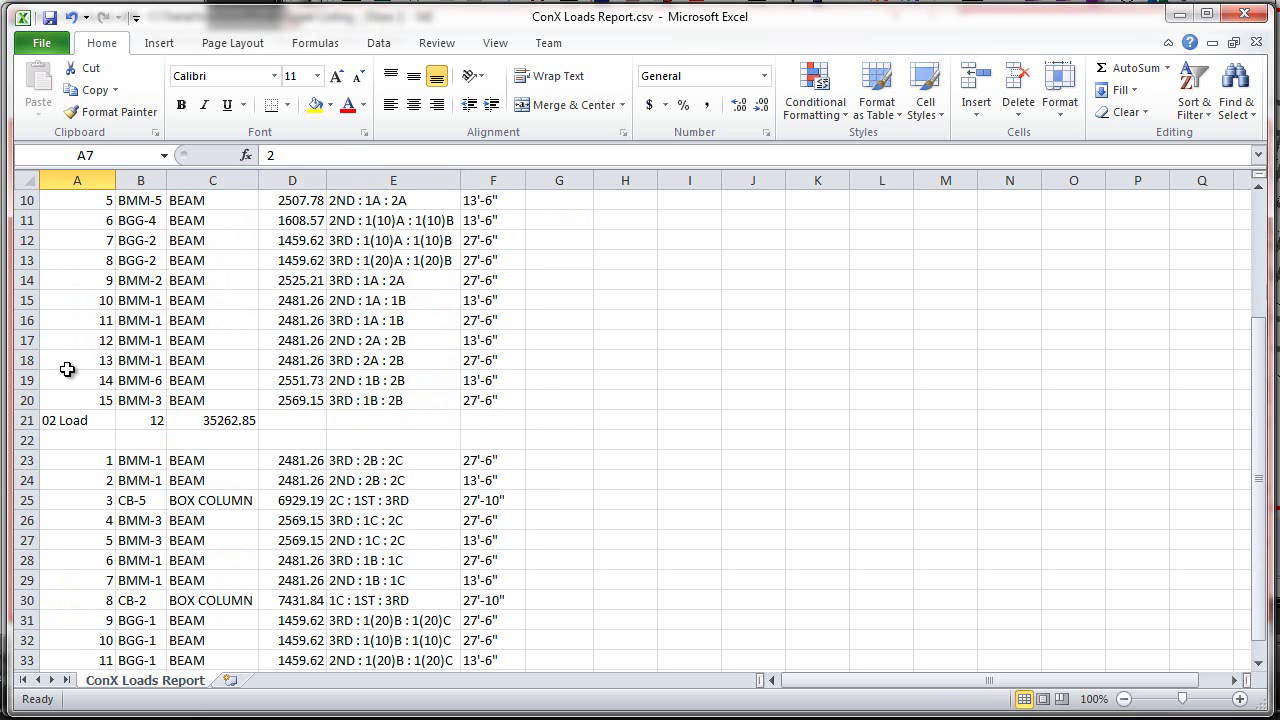
scroll(67, 369, up, 3)
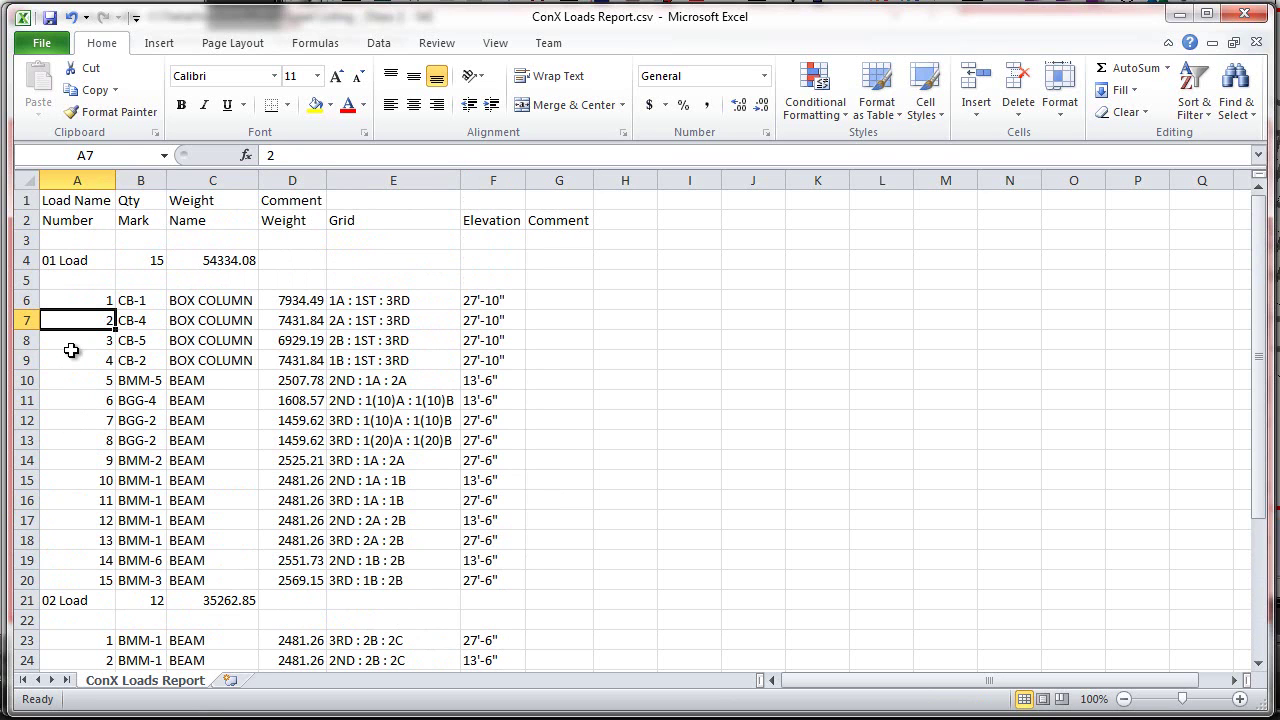
click(83, 301)
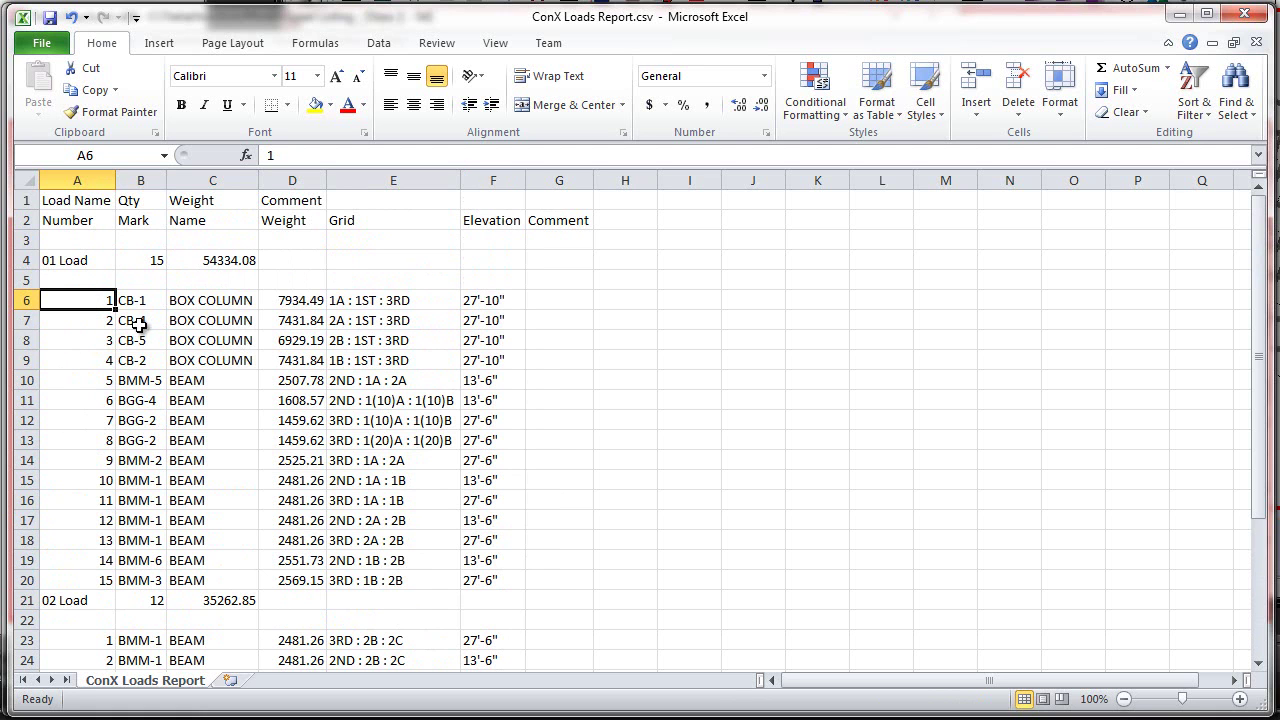
Step: Close the Excel report without saving, then close the ConX Load Planner window
click(1243, 20)
click(653, 356)
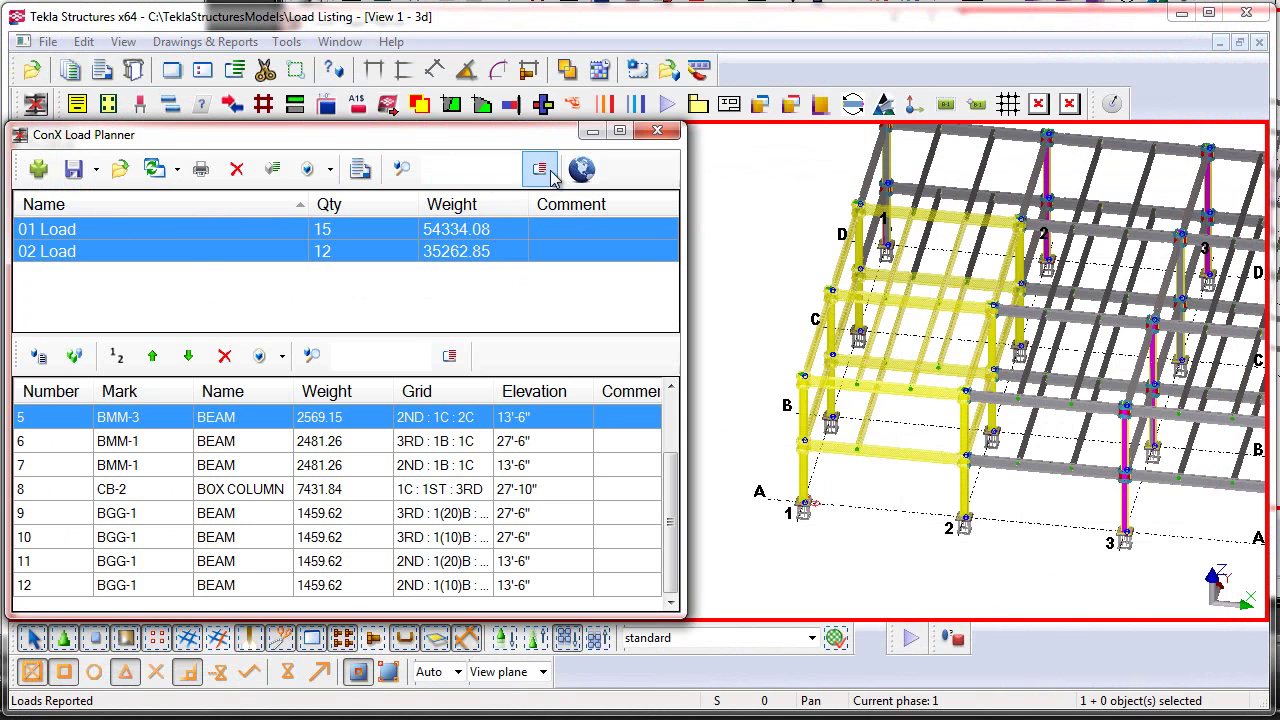
click(656, 133)
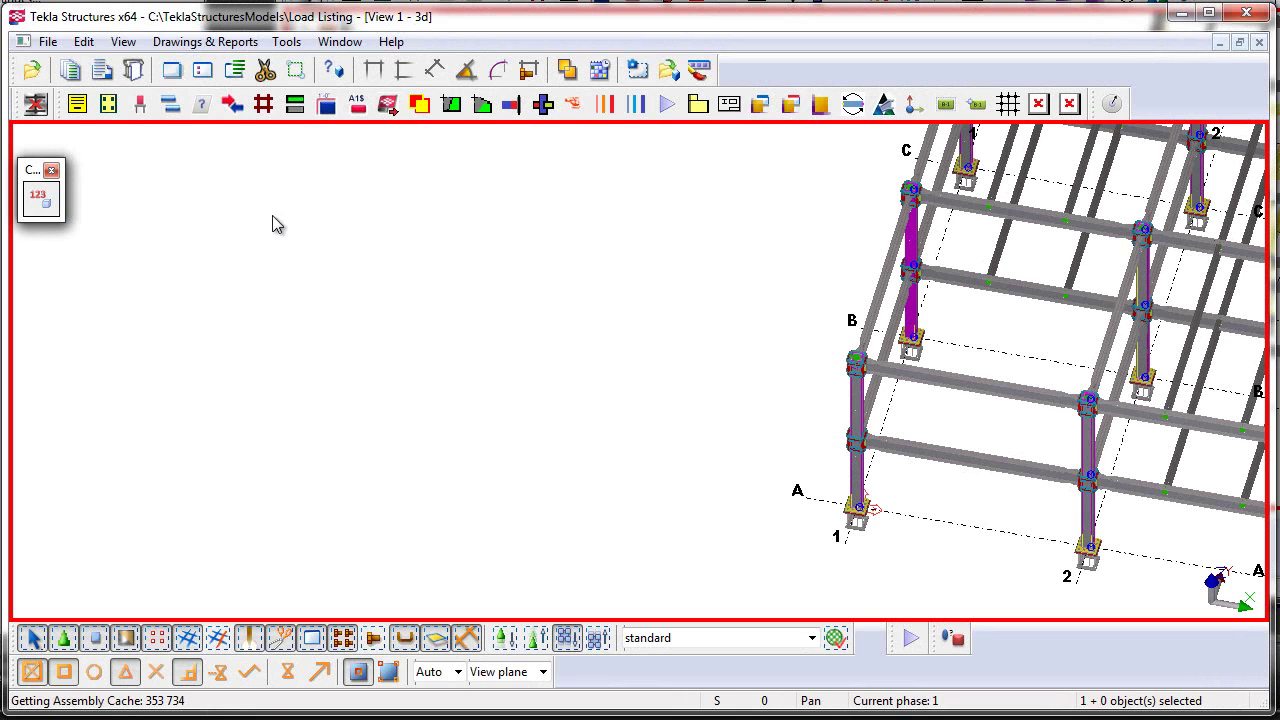
click(48, 42)
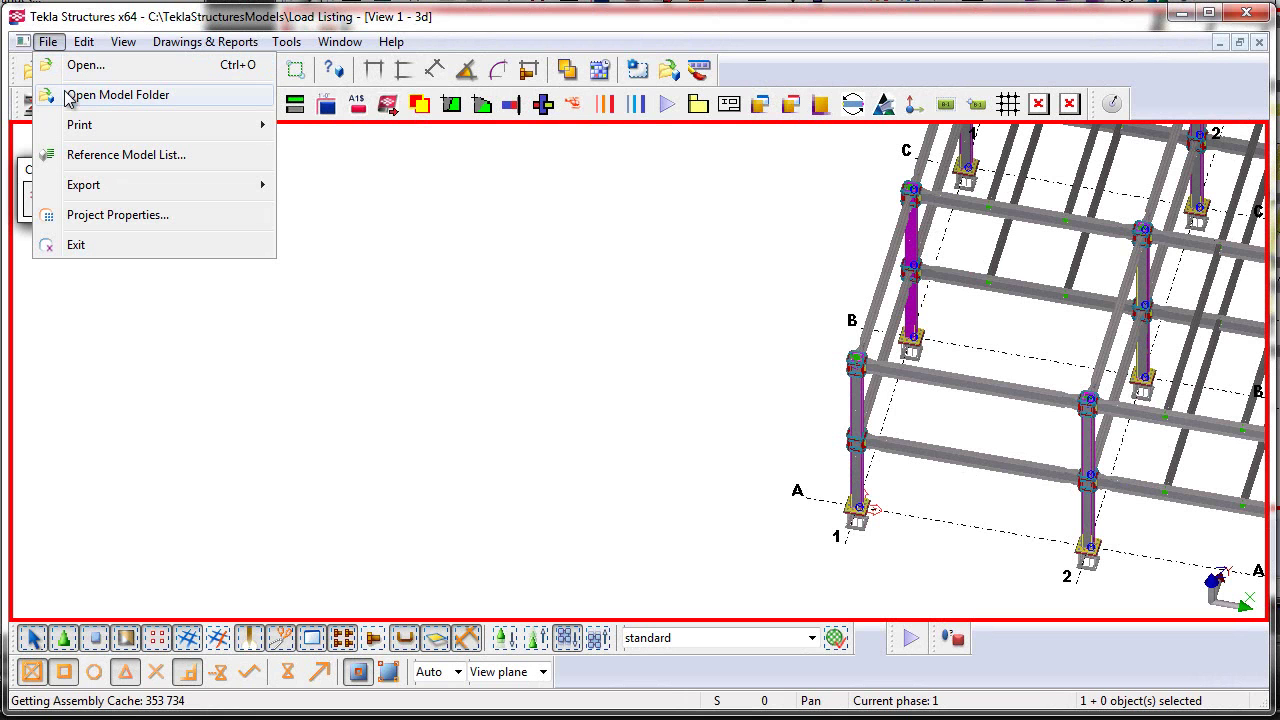
click(174, 100)
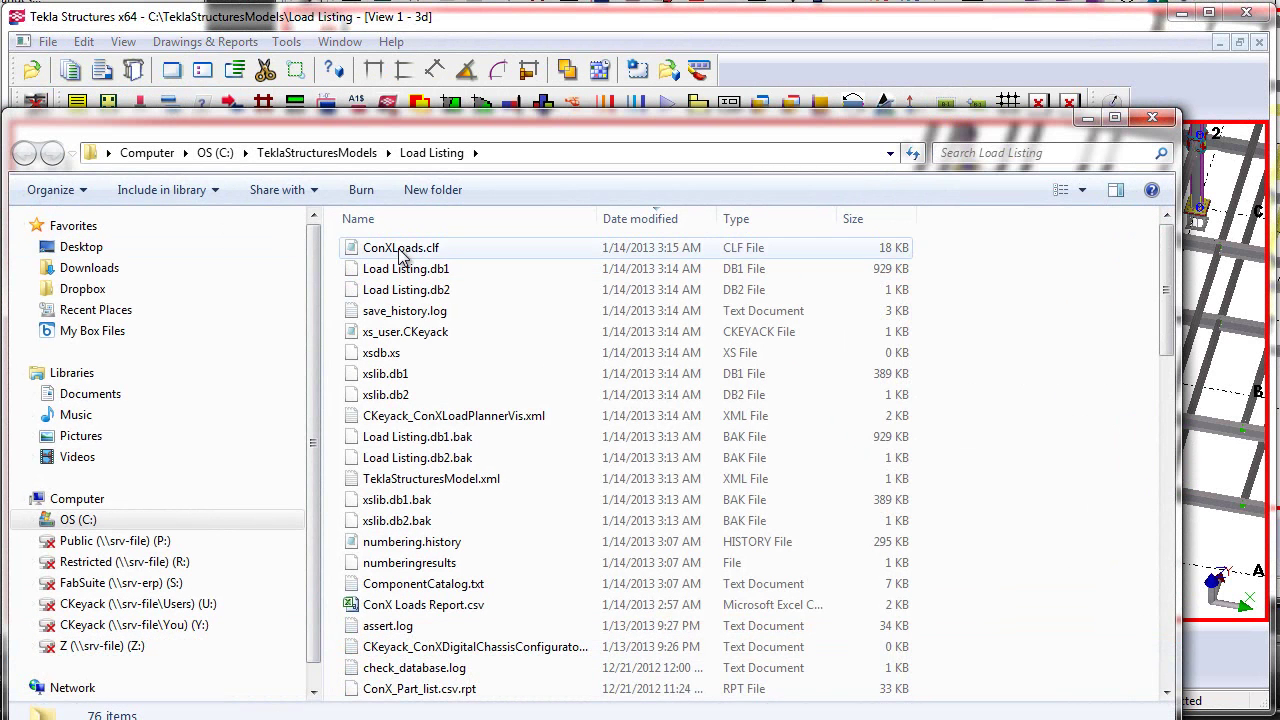
click(455, 250)
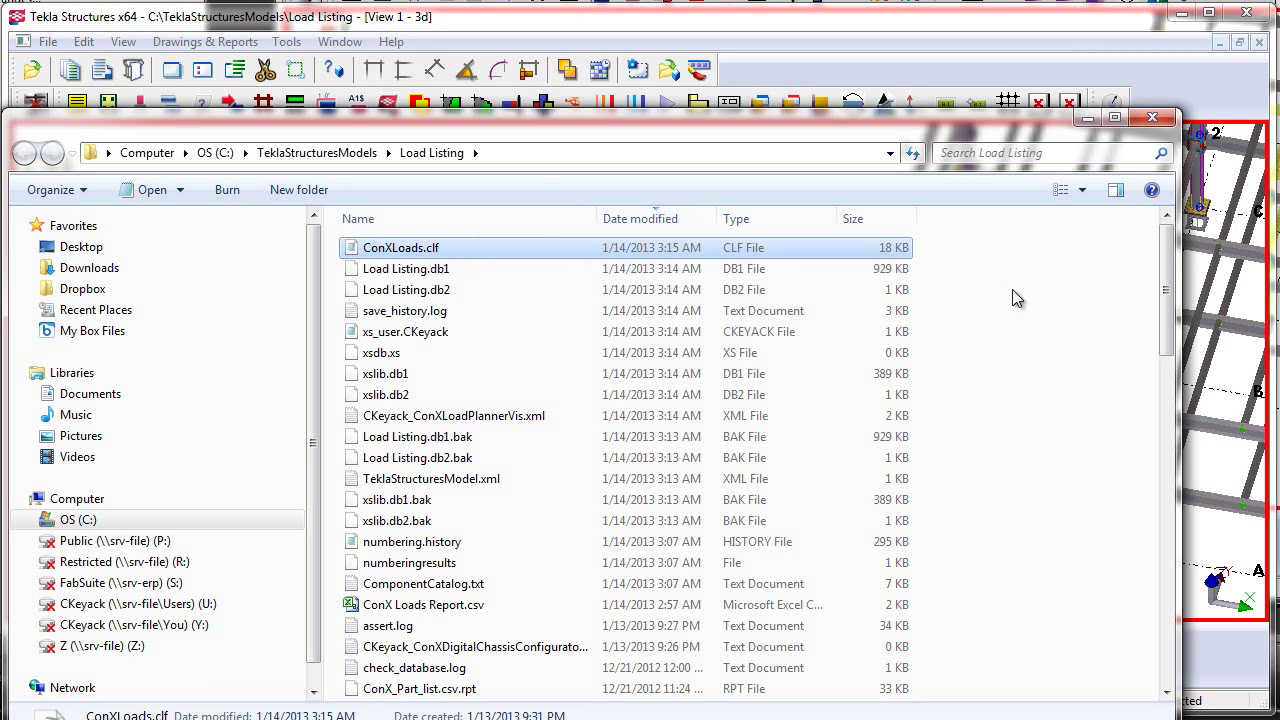
click(1151, 118)
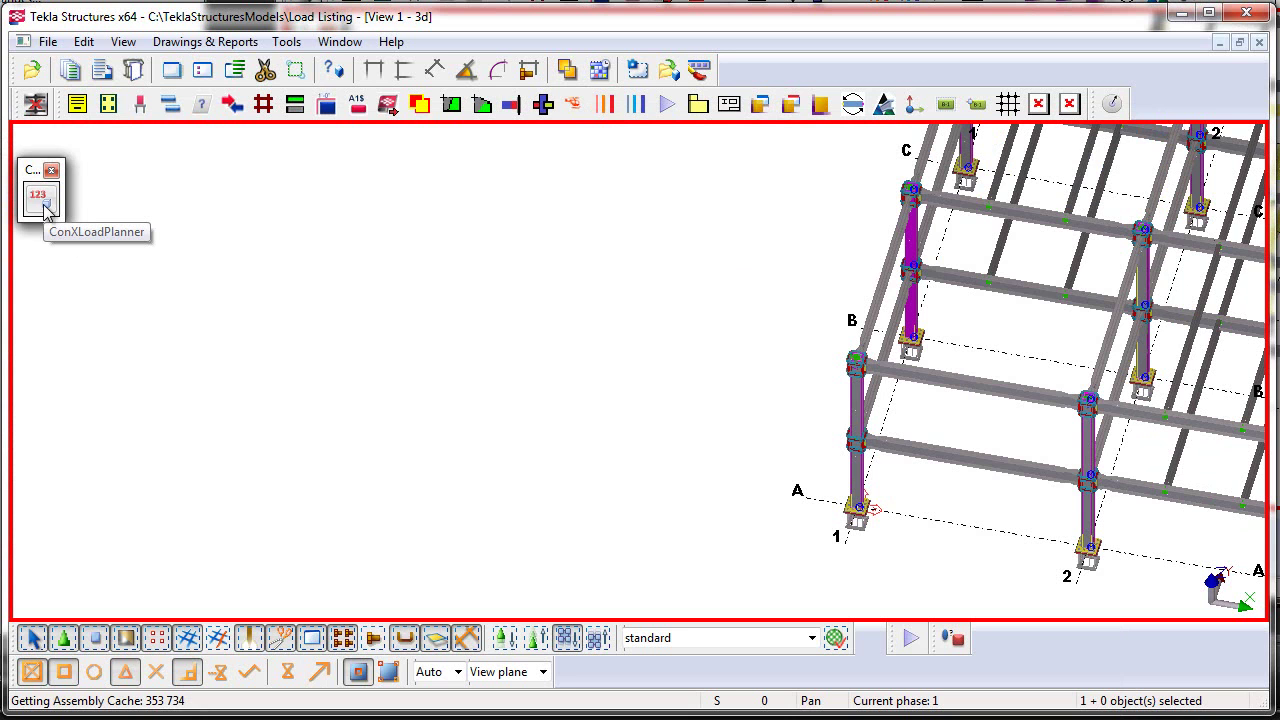
Step: Run the ConXLoadPlanner macro from Tools > Macros
click(286, 41)
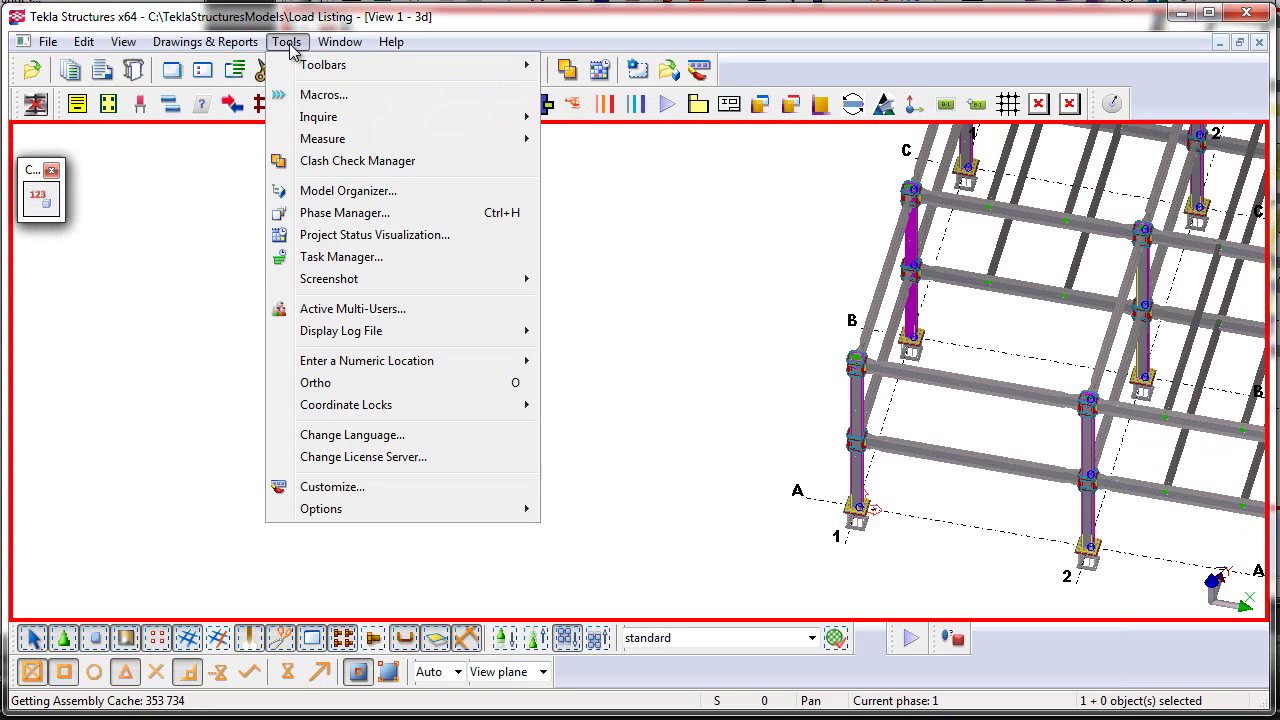
click(323, 95)
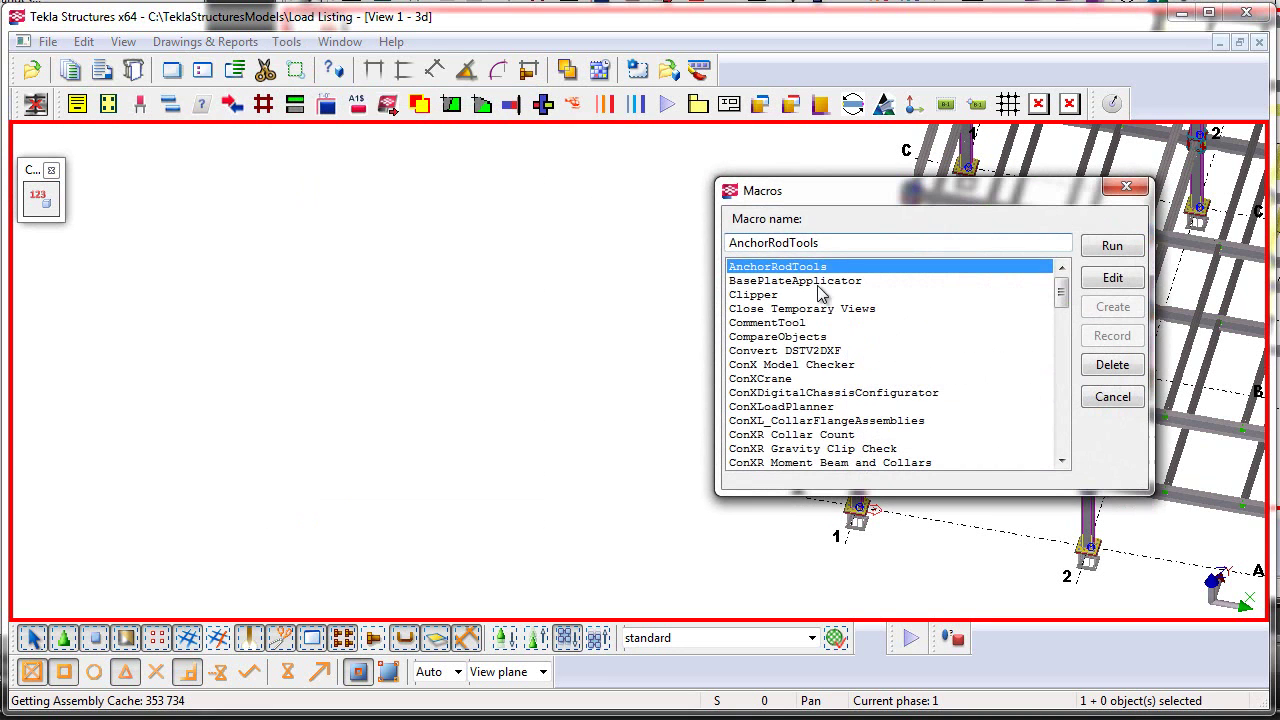
click(790, 406)
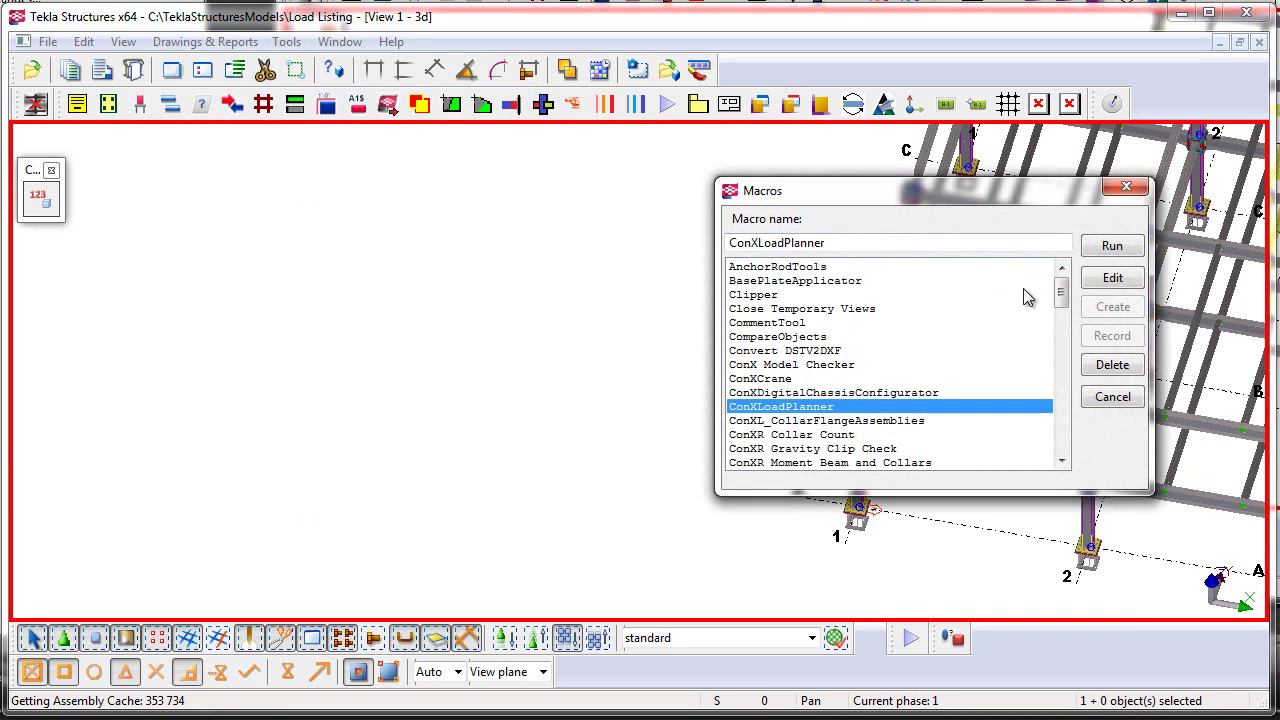
click(1095, 247)
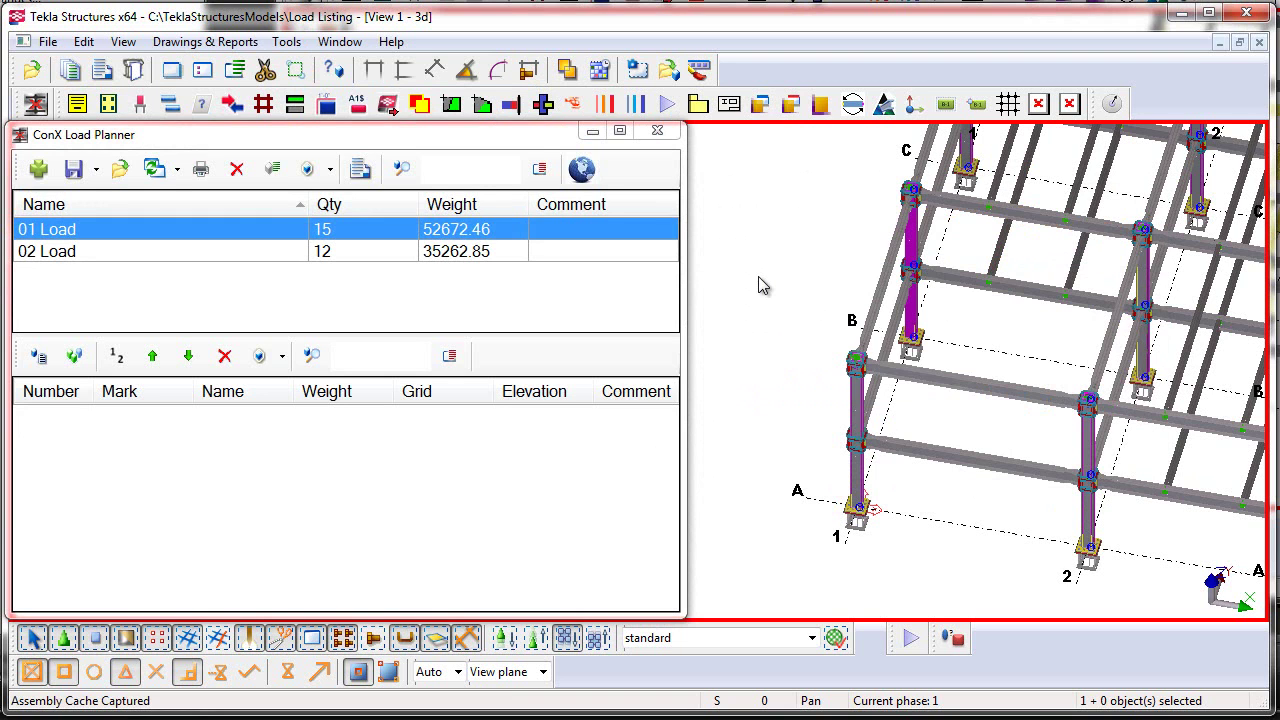
Step: Update the loads so 01 Load reflects the revised model as MODIFIED
click(153, 169)
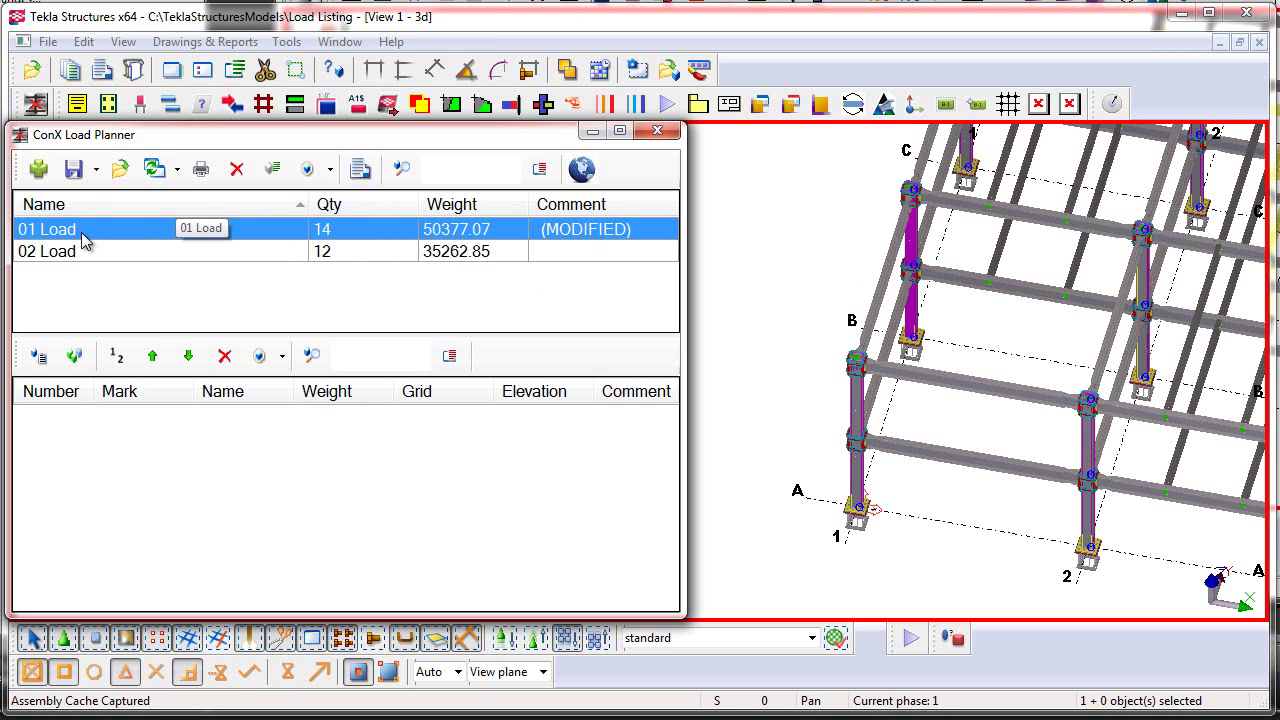
Step: List 01 Load's pieces, widen the planner, and select deleted pieces 6 and 7 (BGG-1, BGG-2)
click(362, 172)
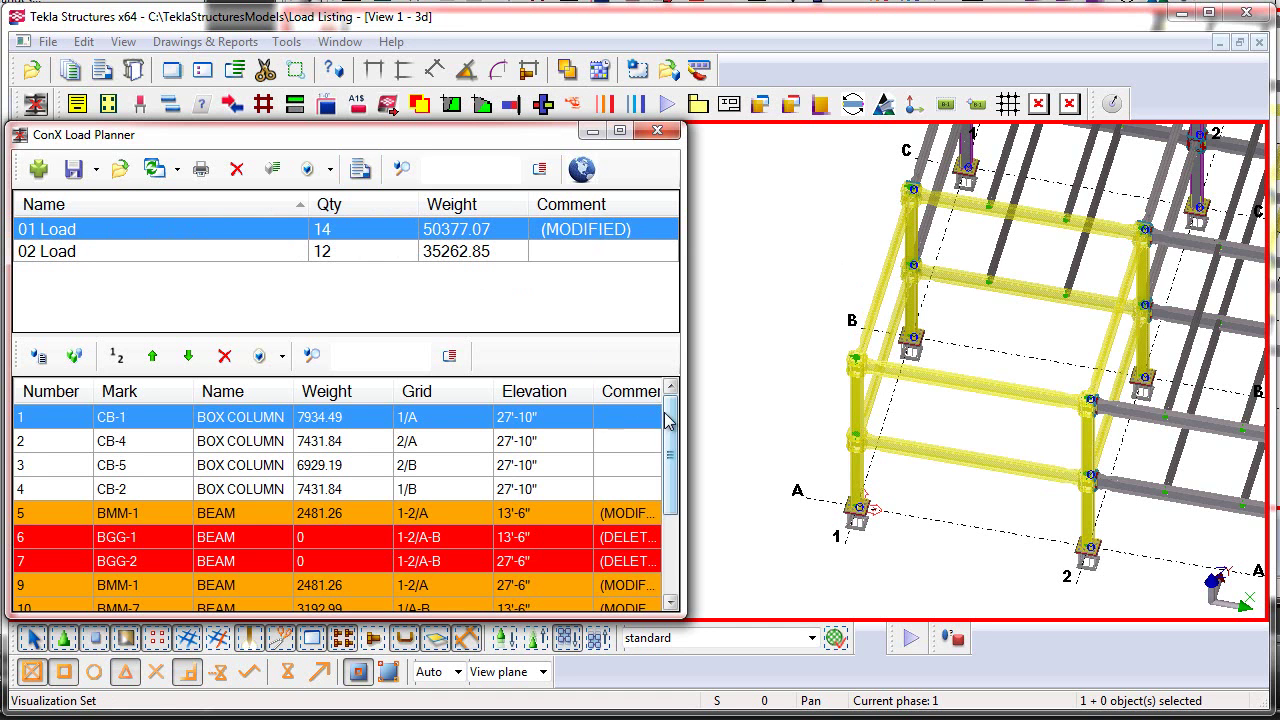
drag(668, 424, 655, 466)
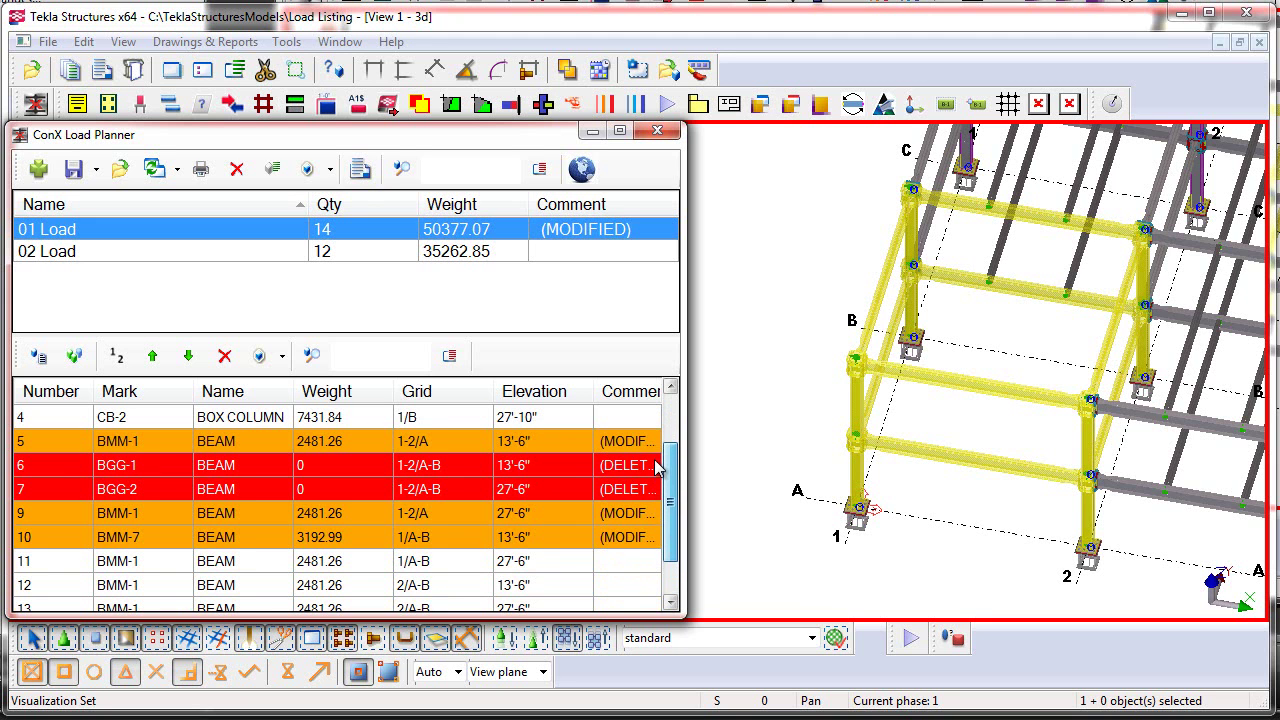
click(533, 441)
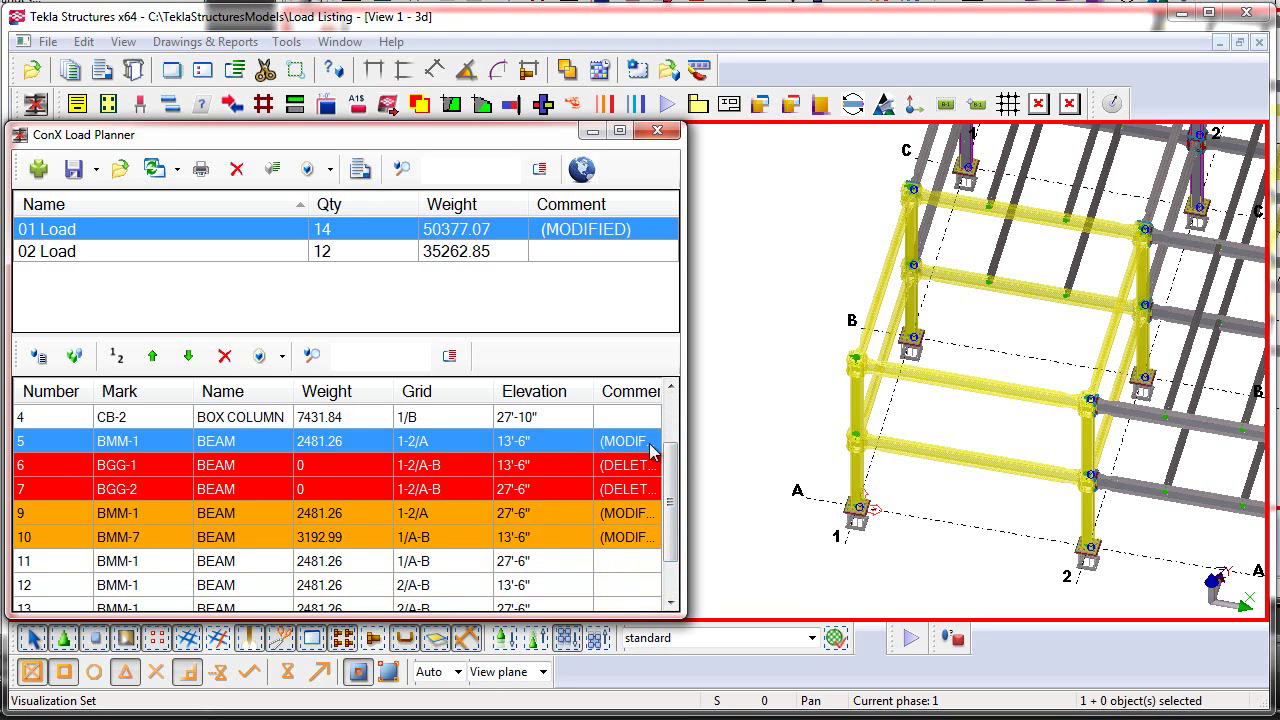
drag(684, 450, 733, 448)
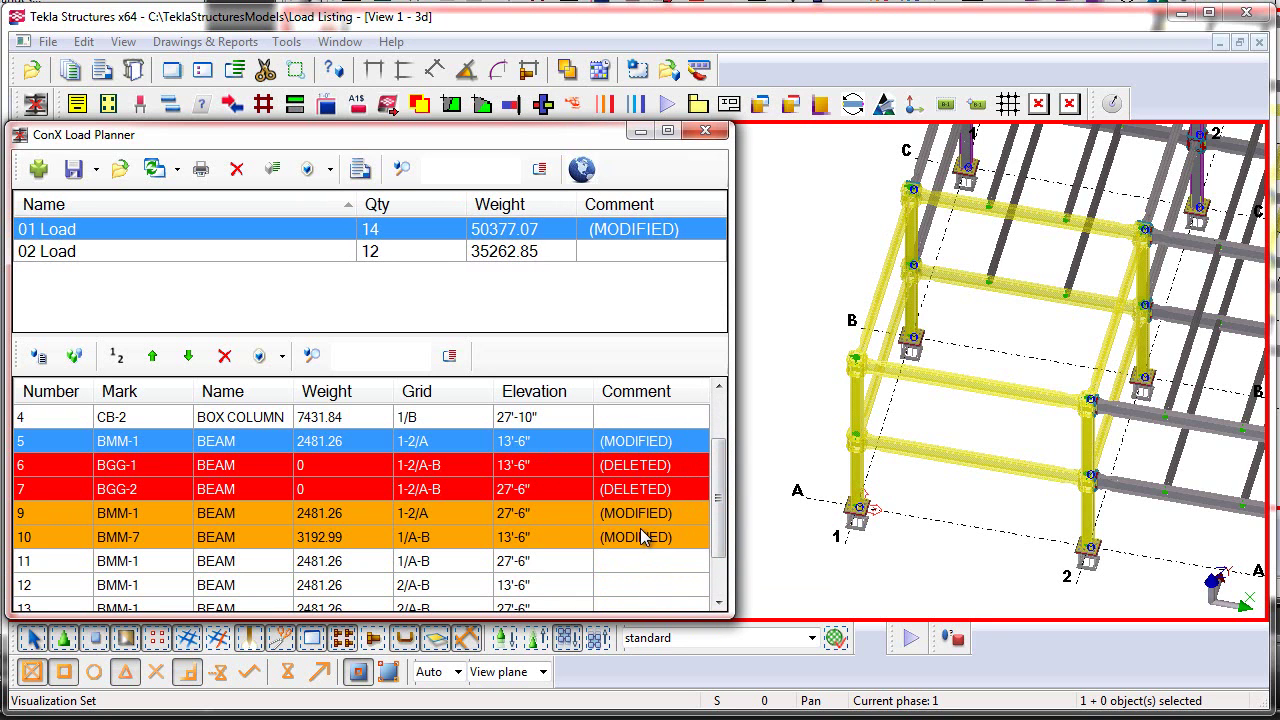
click(637, 467)
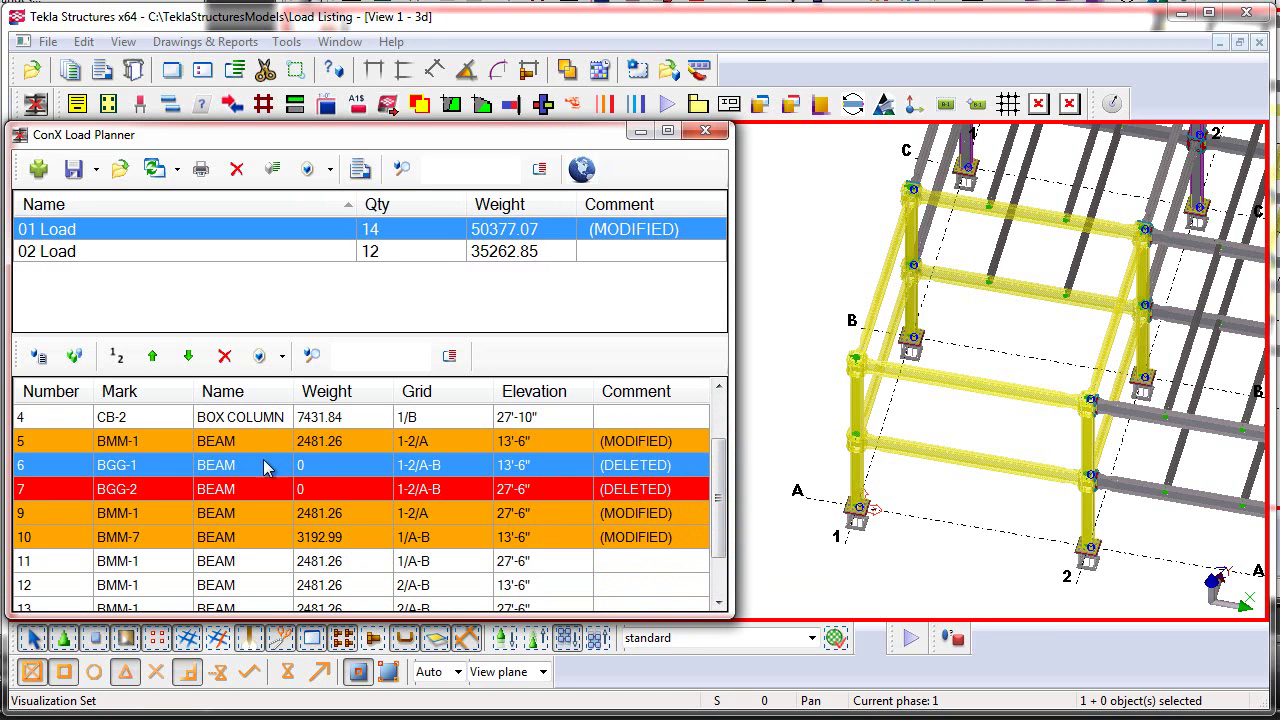
shift+click(251, 492)
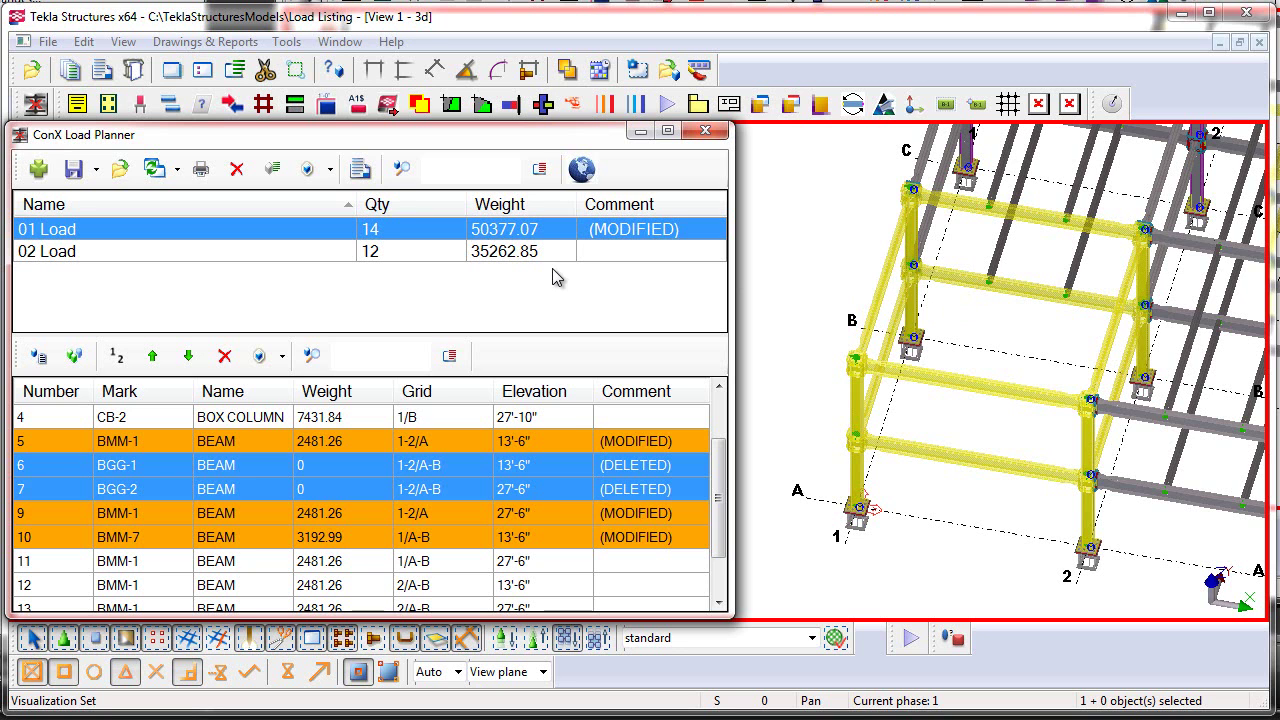
Step: Select modified pieces 9, 10, 14 and 15, highlight them in the model, and pick one beam
click(530, 513)
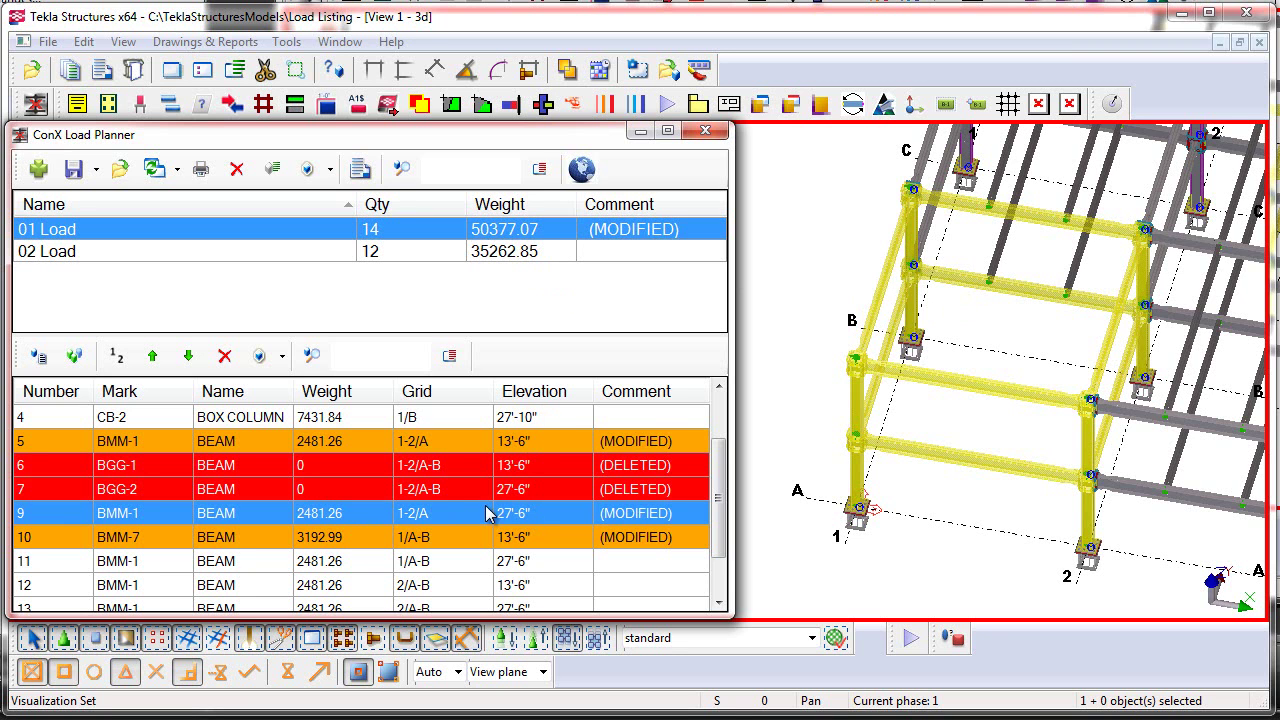
ctrl+click(420, 537)
scroll(420, 520, down, 1)
ctrl+click(380, 561)
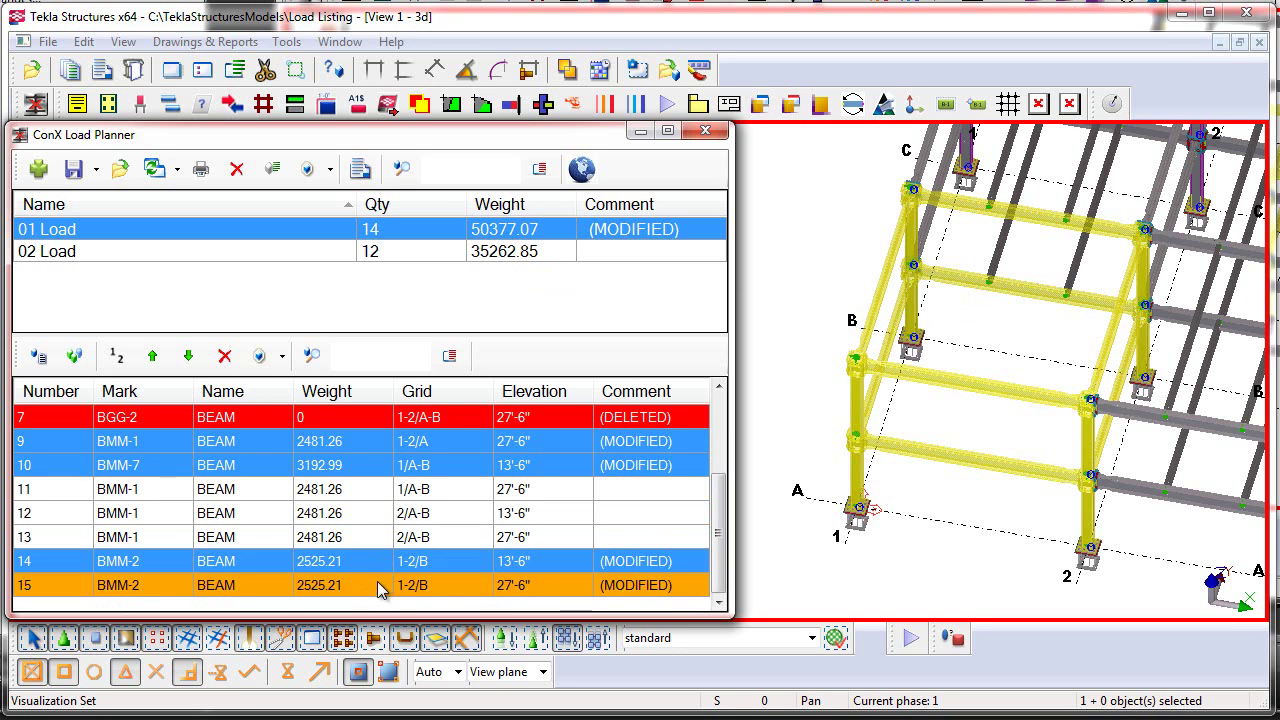
ctrl+click(378, 585)
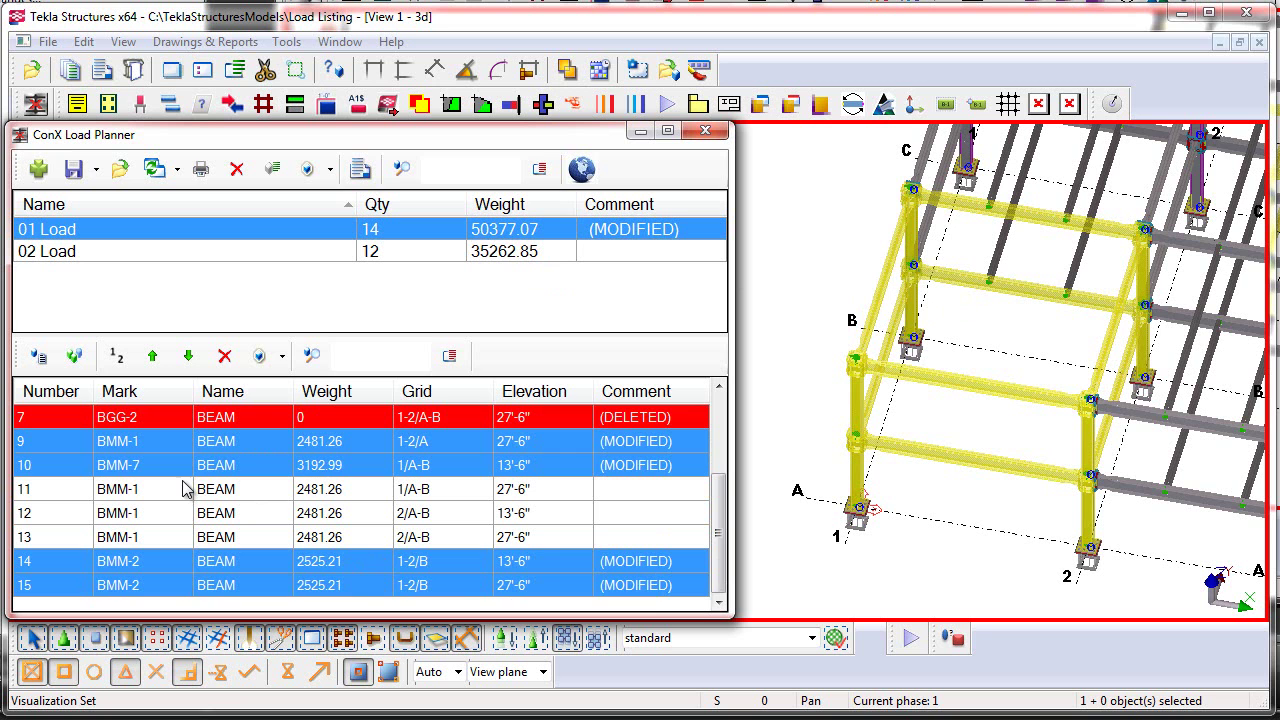
click(259, 357)
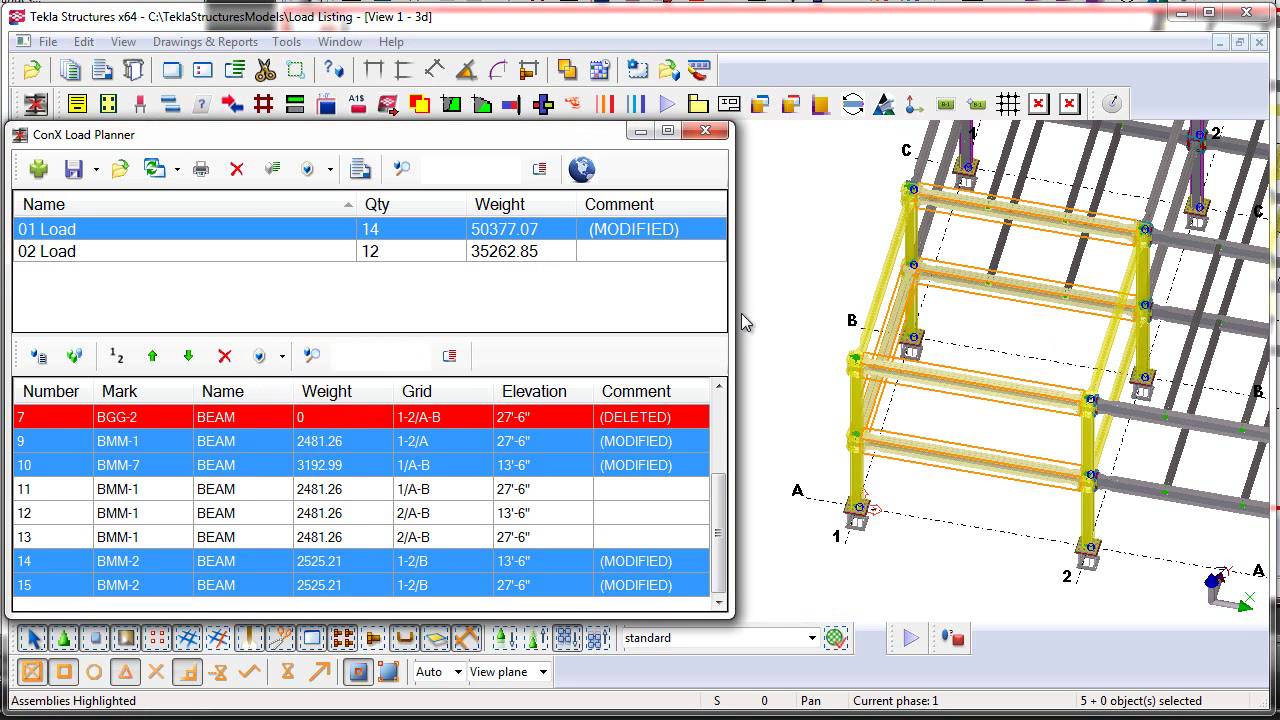
middle_drag(790, 322, 780, 365)
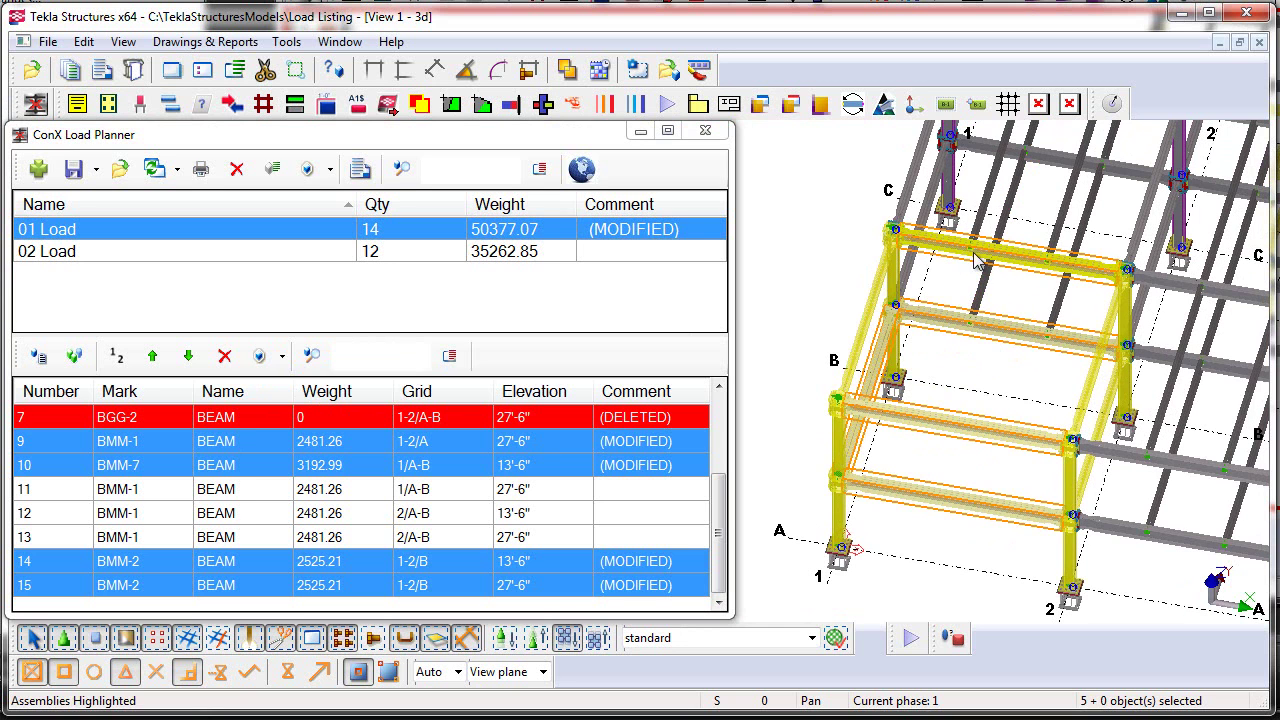
click(877, 357)
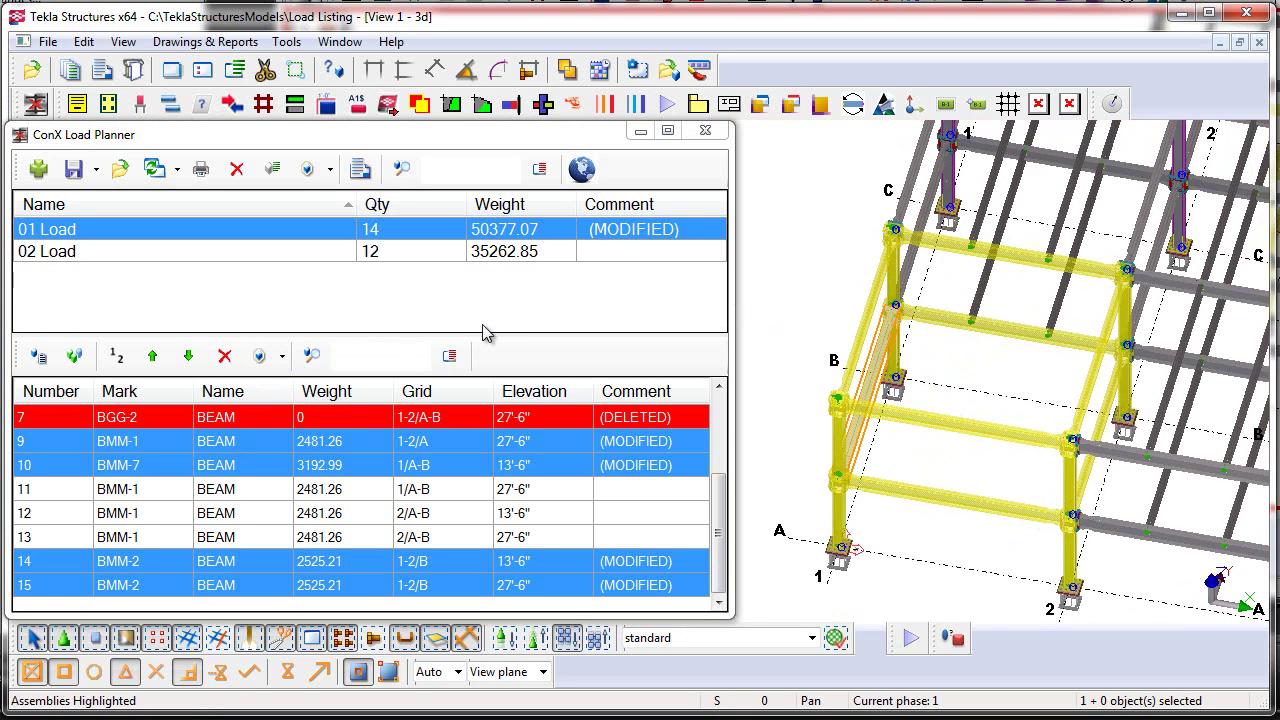
Step: Filter the parts list to beam BMM-7 and zoom in on it in the 3D model
click(448, 357)
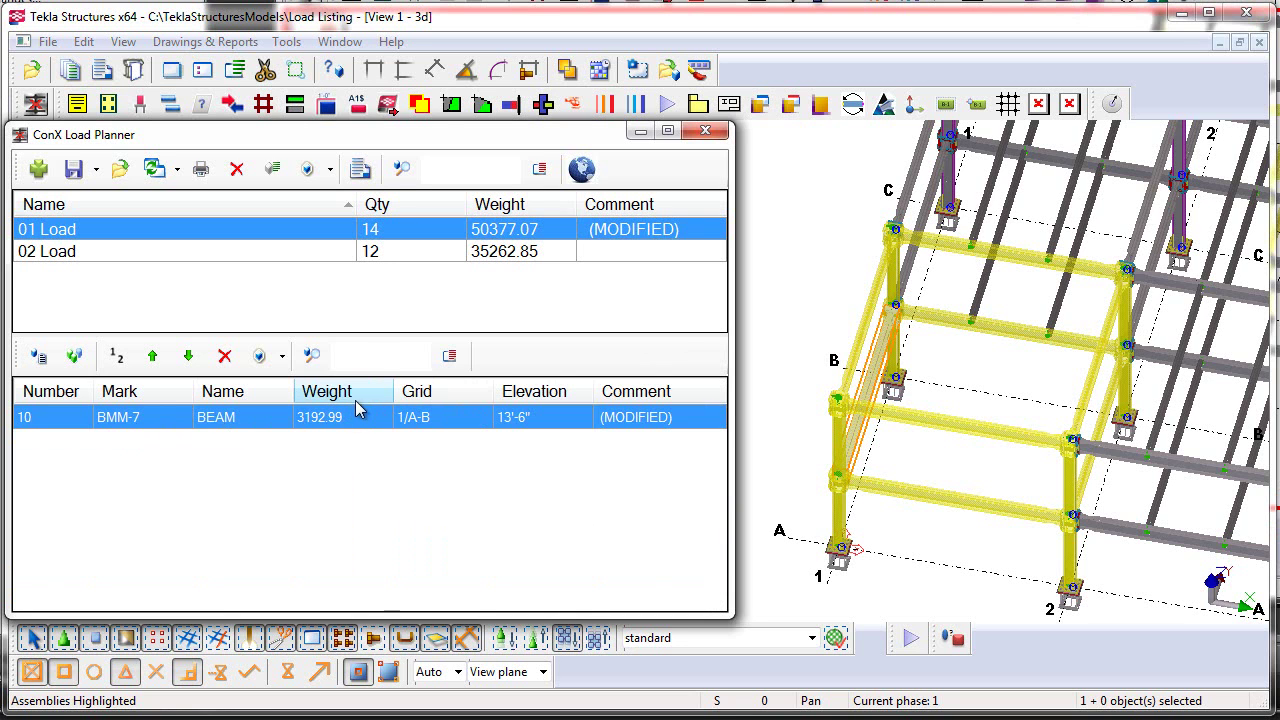
click(365, 351)
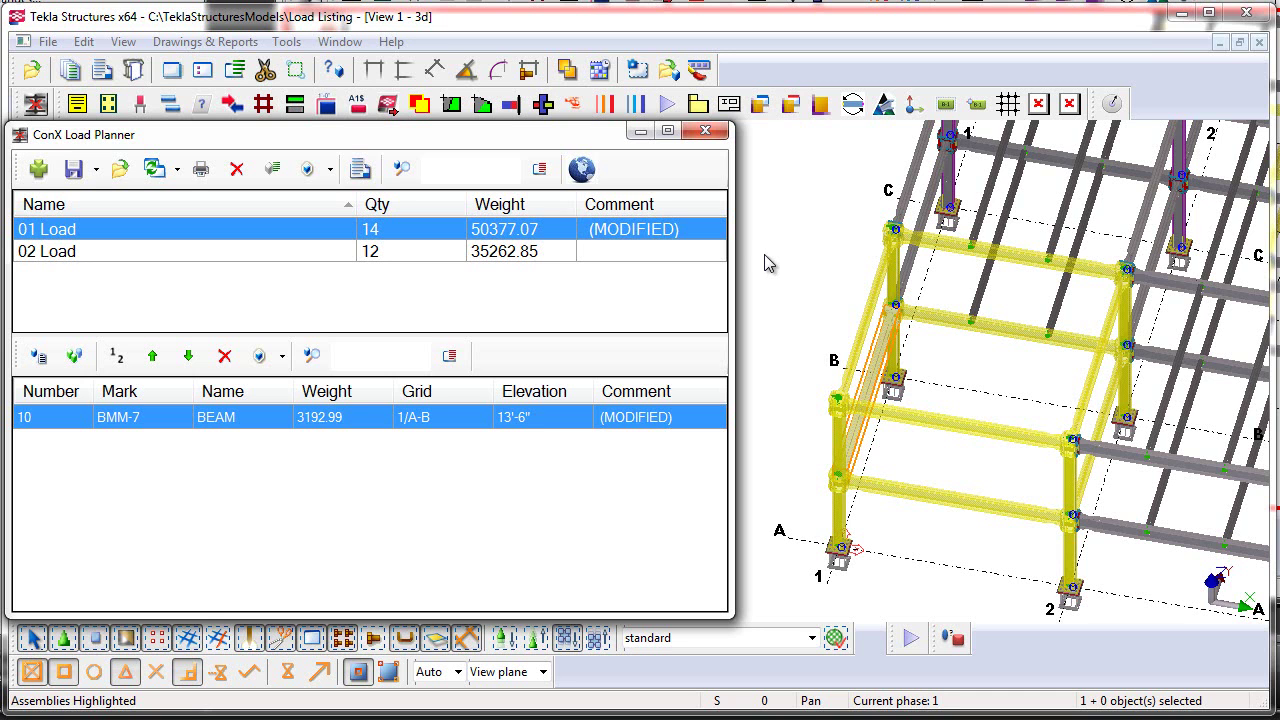
click(795, 277)
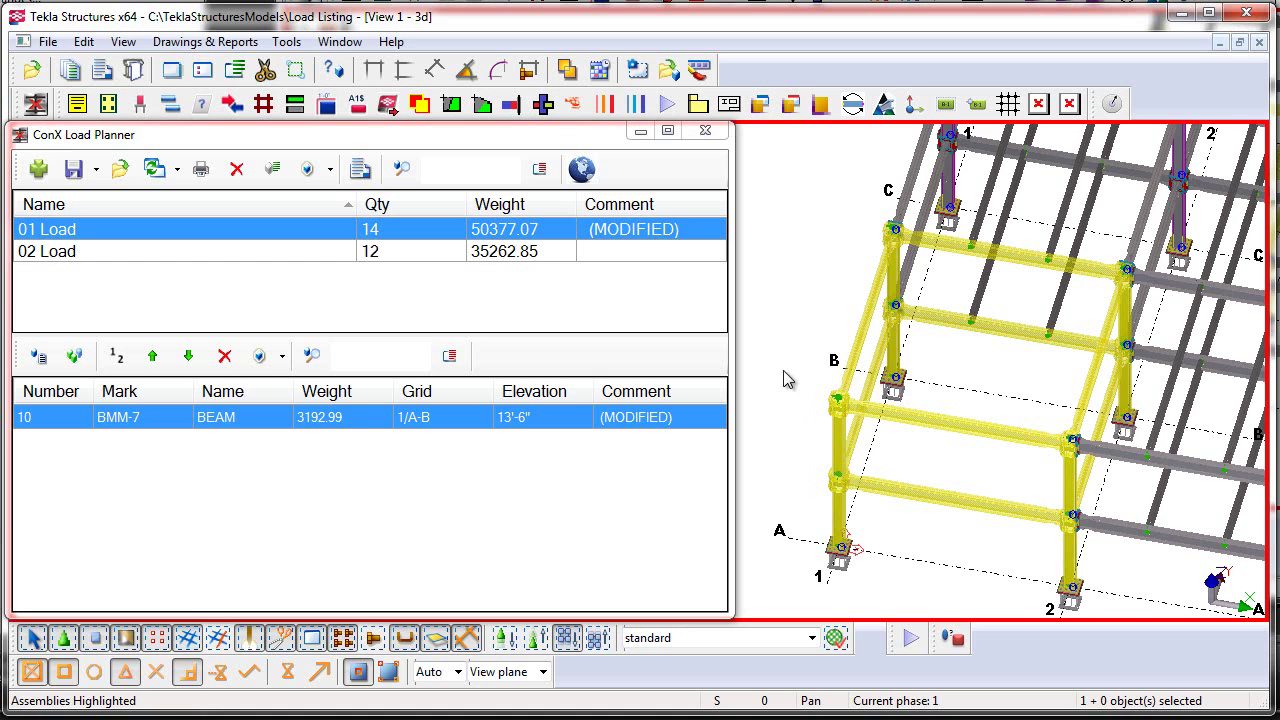
scroll(812, 447, up, 2)
scroll(816, 442, up, 2)
middle_drag(816, 442, 800, 429)
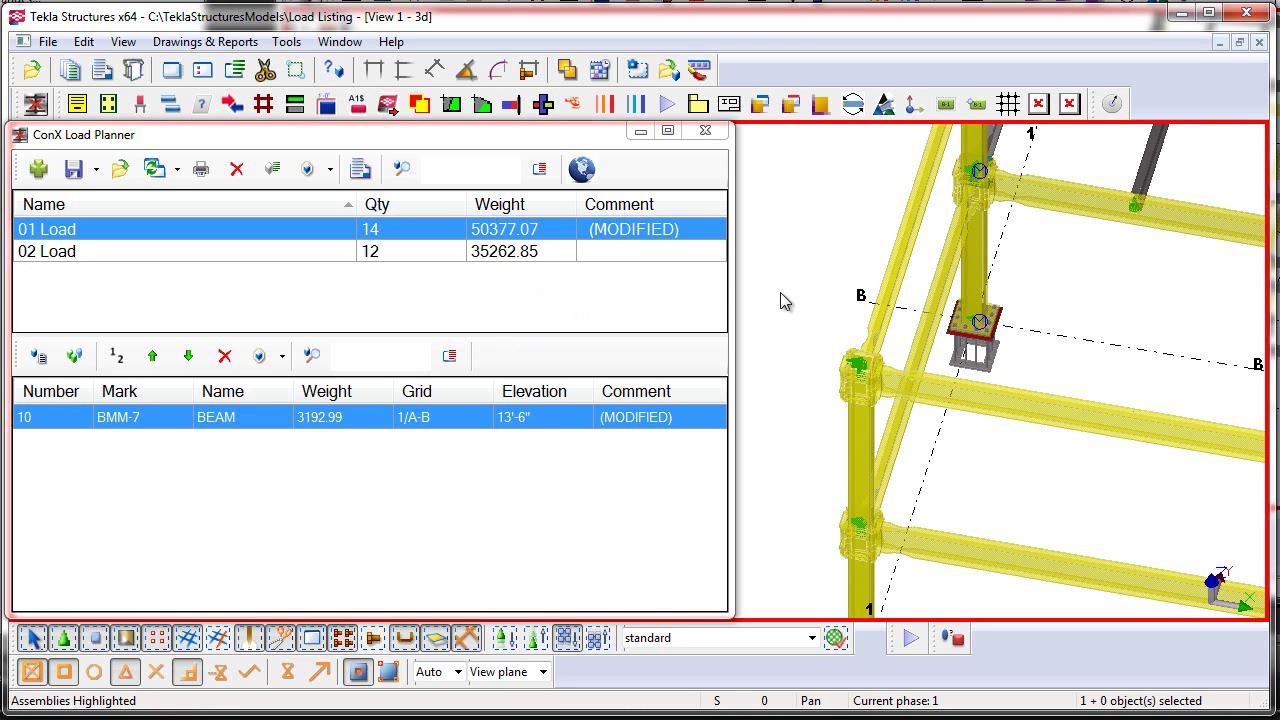
scroll(783, 300, down, 1)
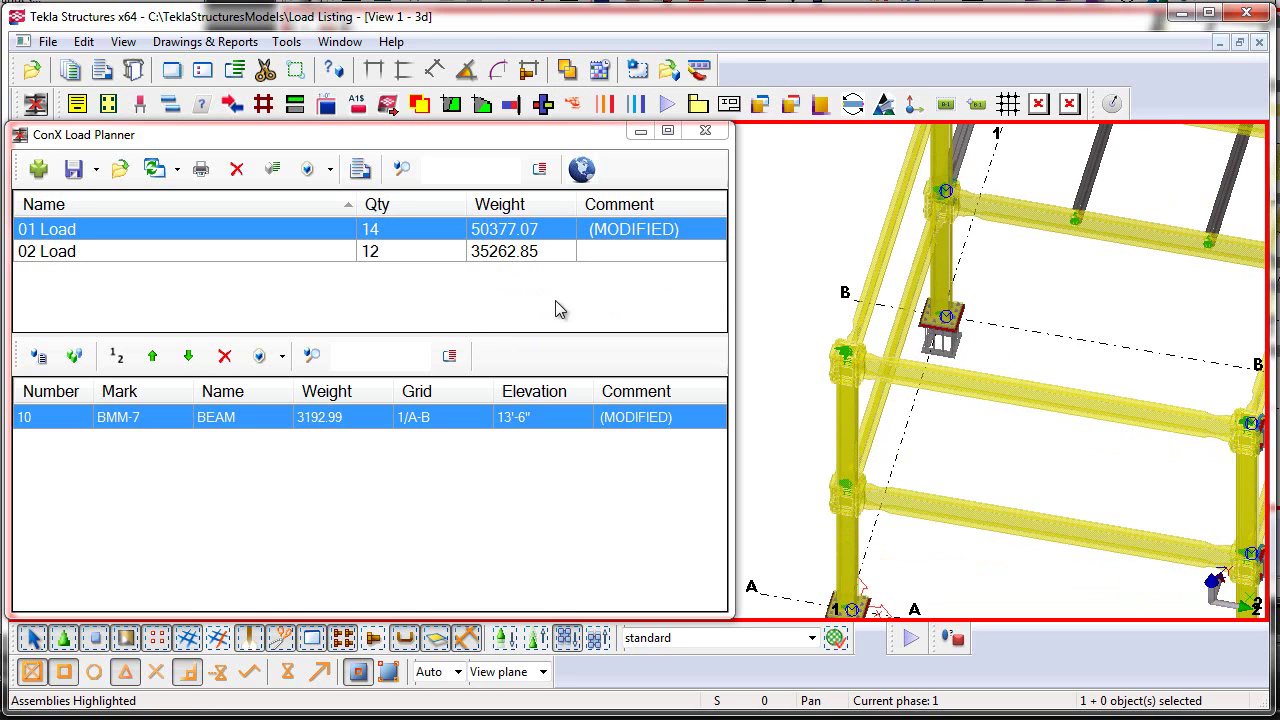
Step: Restore 01 Load's full parts list, filter to the load holding CB-4, then show all loads again
click(311, 356)
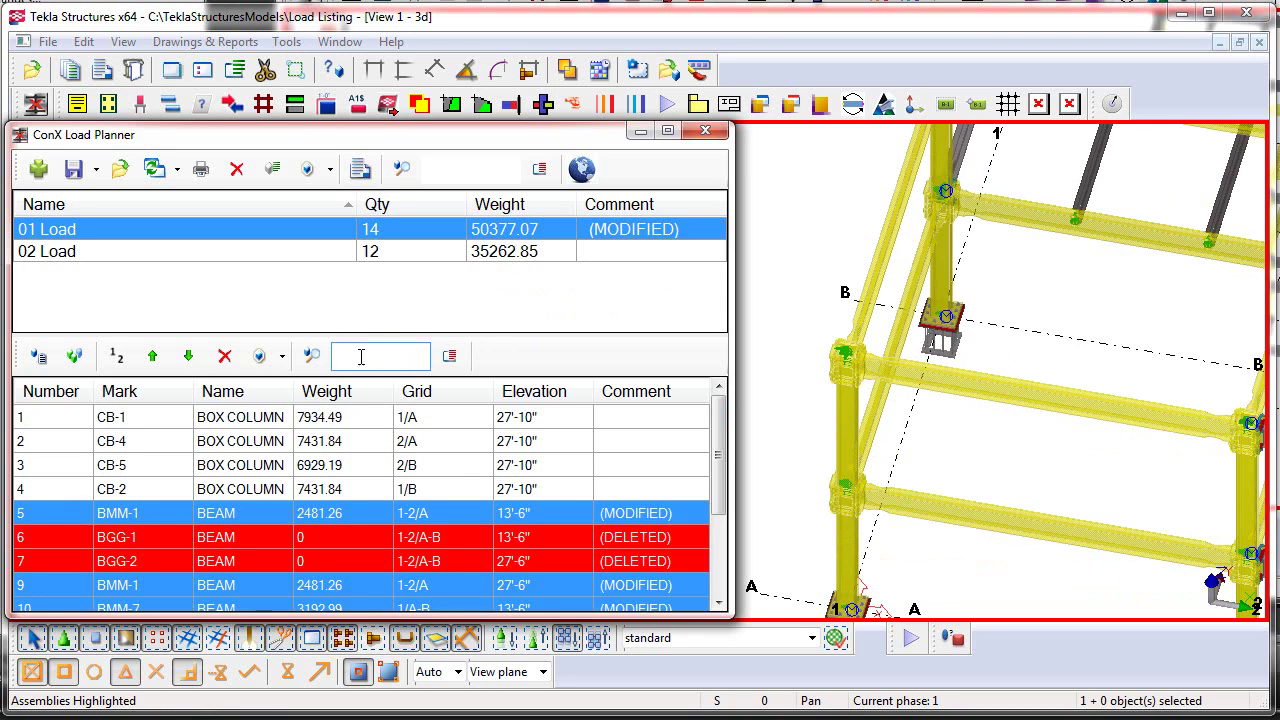
click(377, 439)
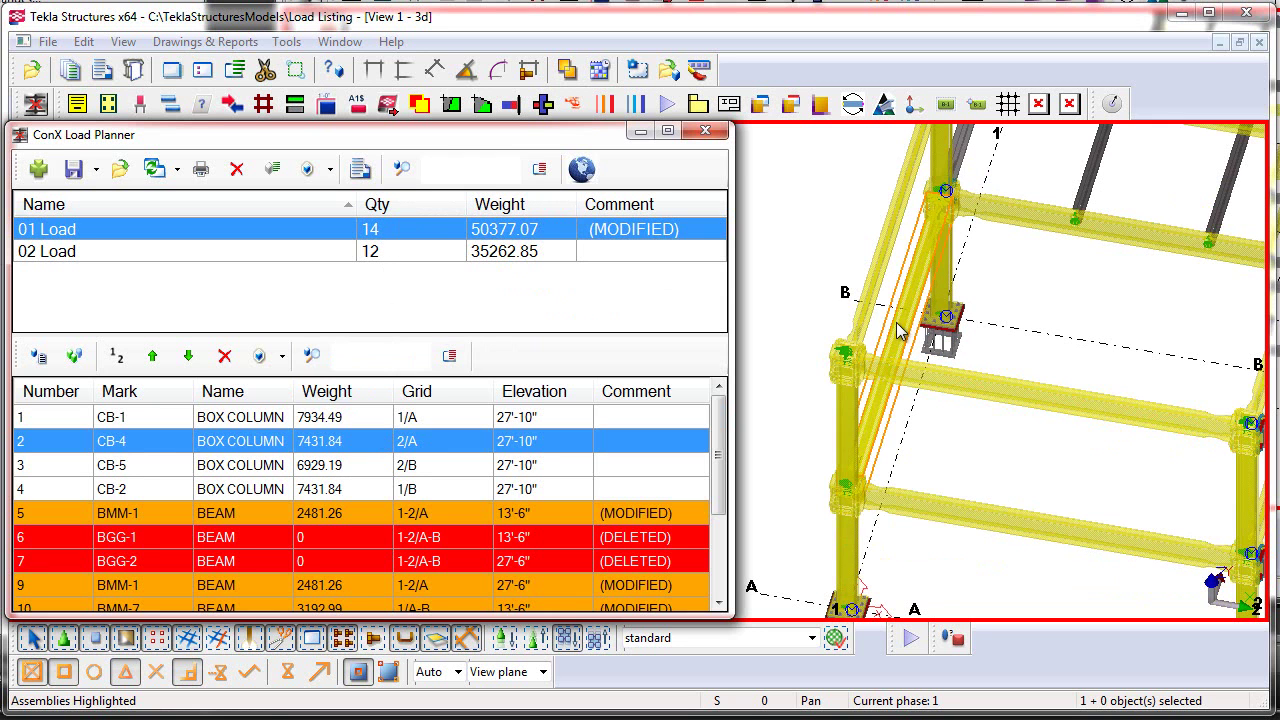
click(539, 170)
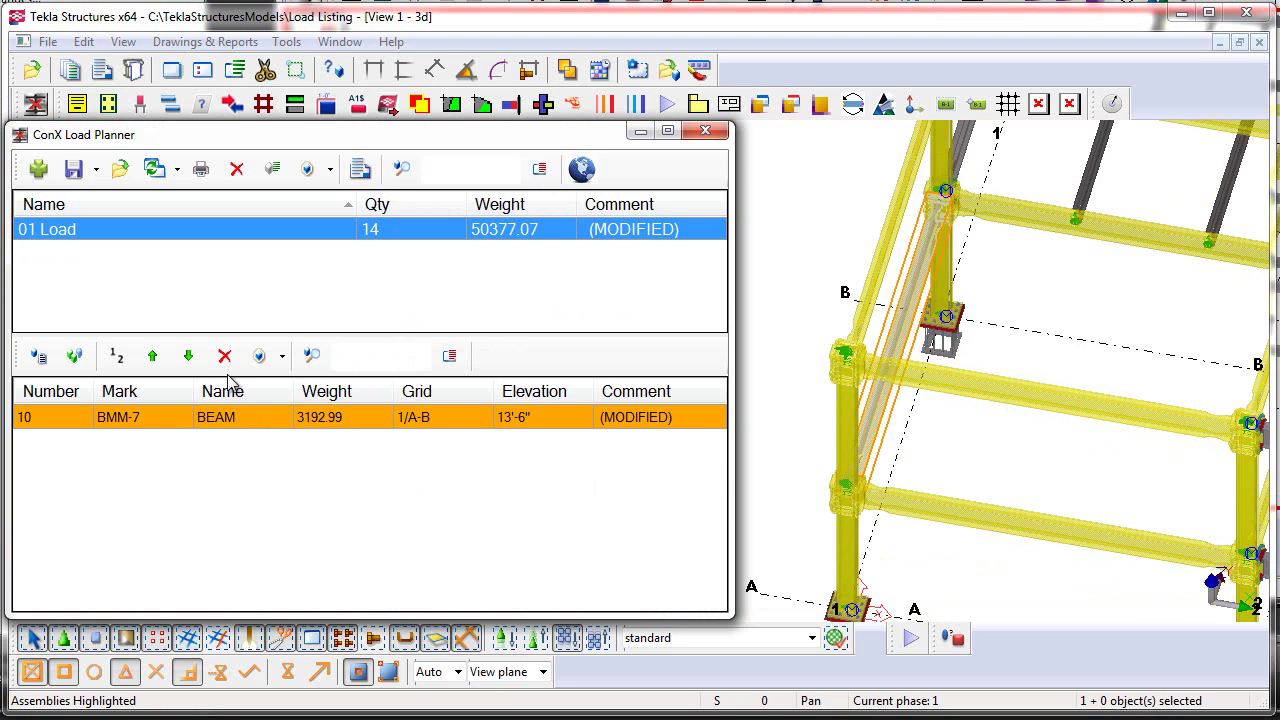
click(408, 174)
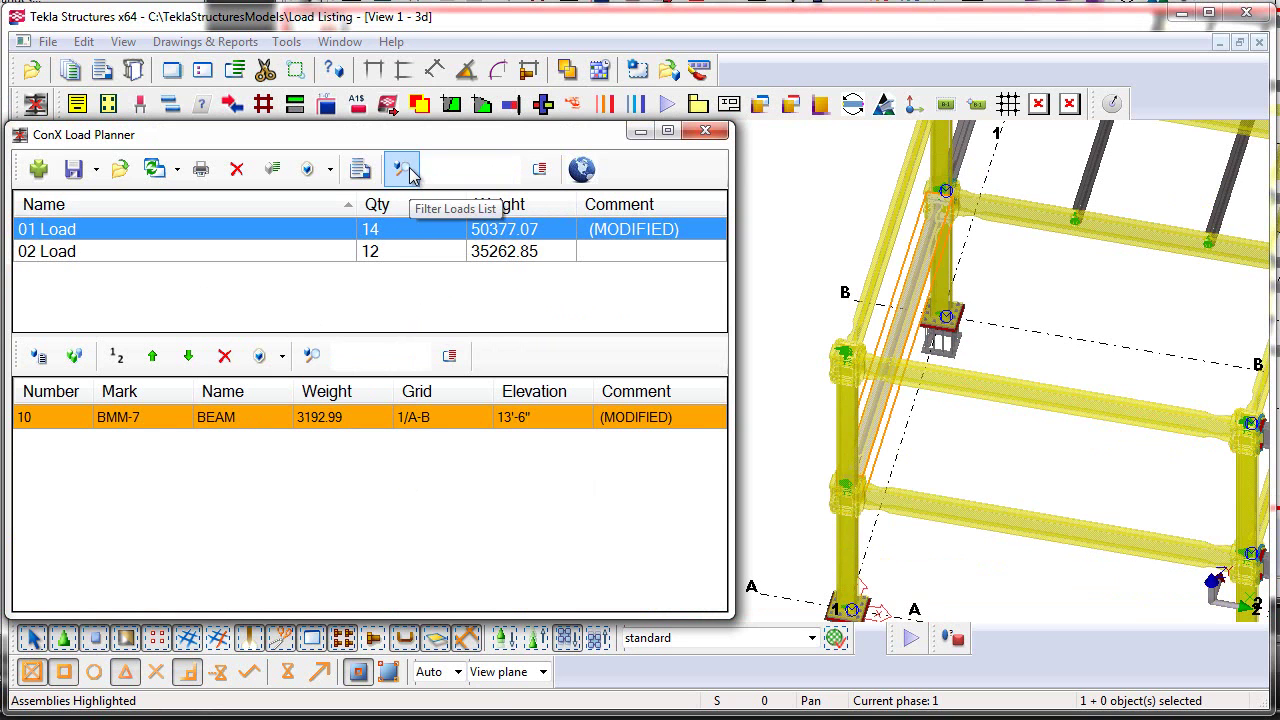
click(311, 356)
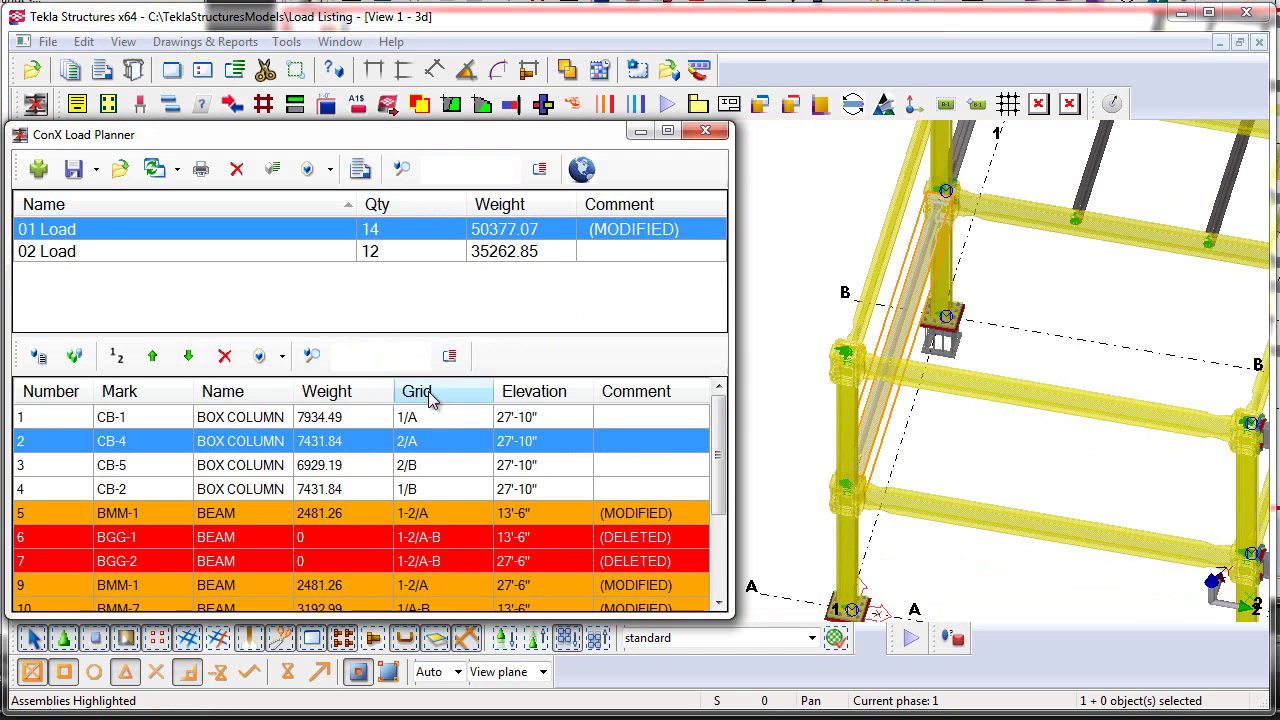
Step: Select CB-5 and BMM-1, review the parts list, and open the Update Loads options
click(441, 465)
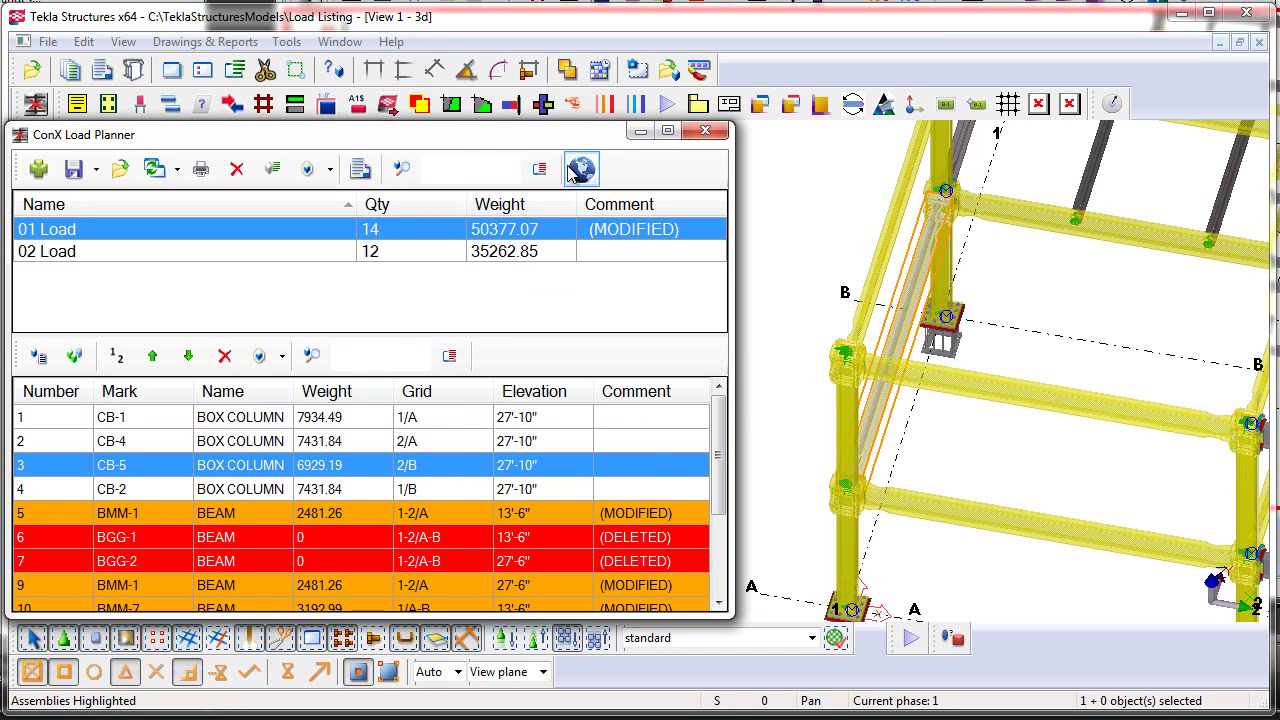
click(623, 514)
scroll(629, 513, down, 2)
scroll(629, 513, up, 1)
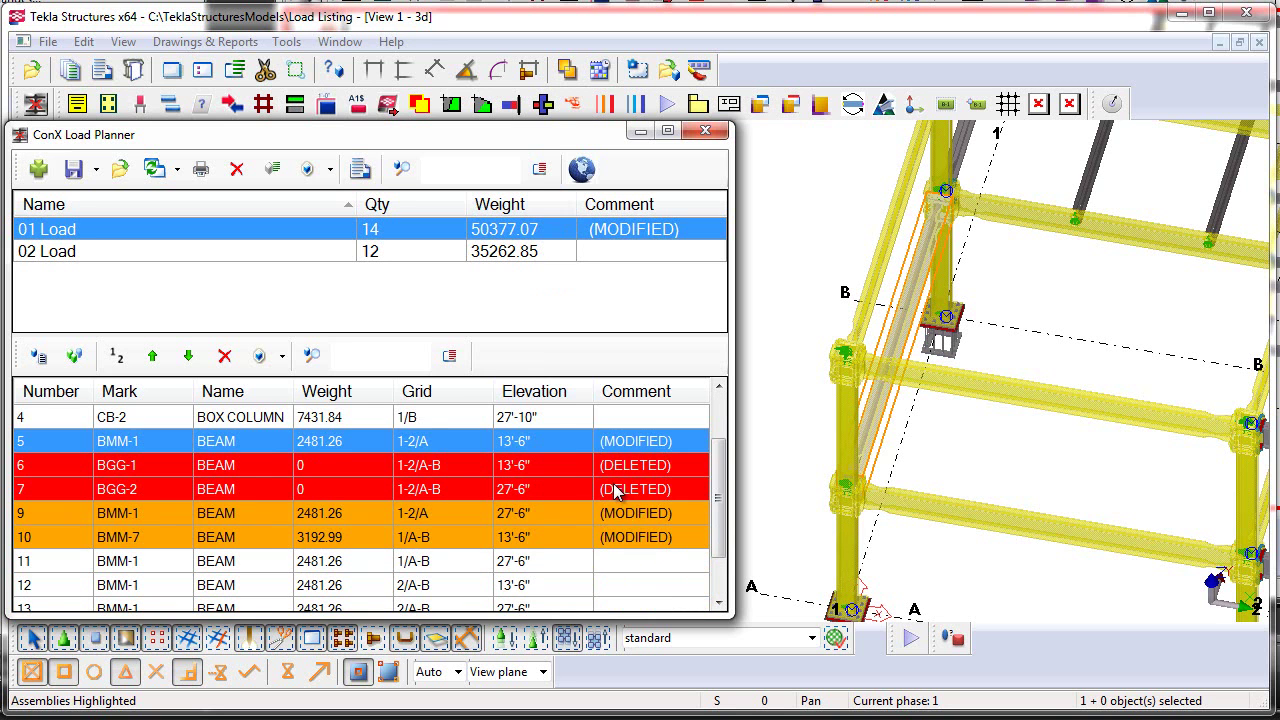
scroll(618, 492, up, 1)
scroll(617, 492, down, 1)
scroll(617, 492, down, 1)
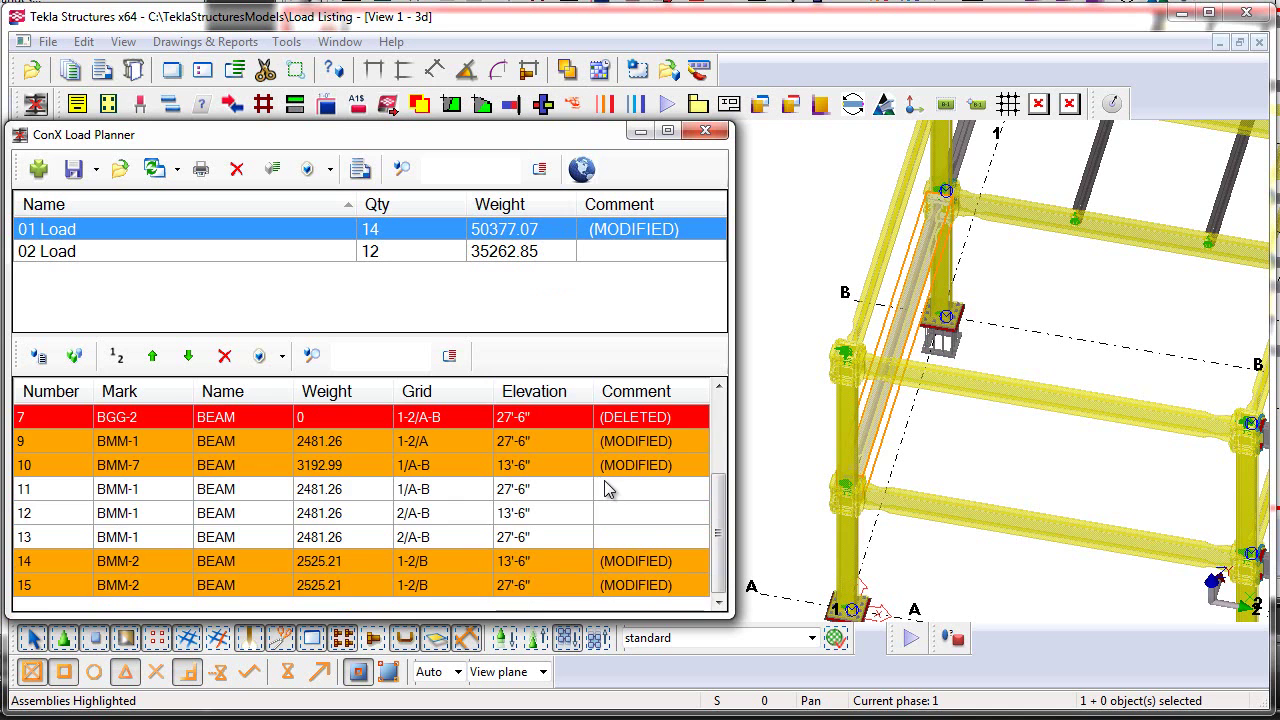
scroll(612, 490, up, 2)
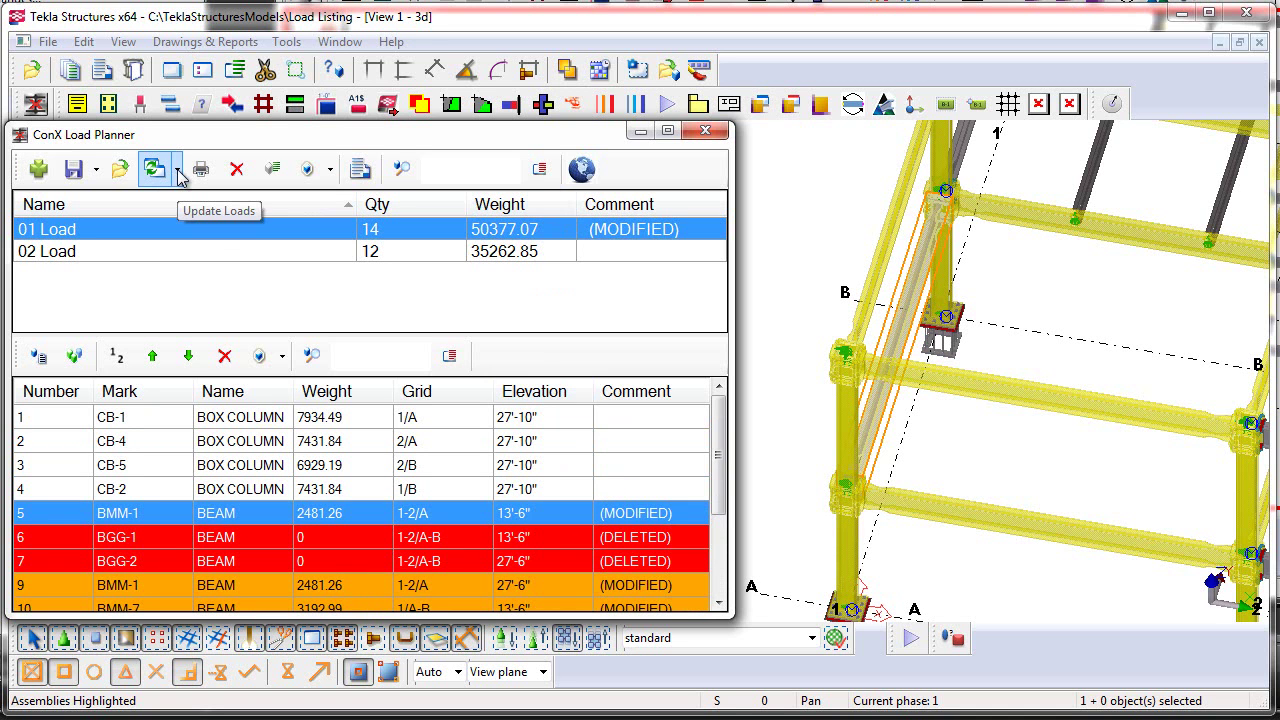
click(178, 171)
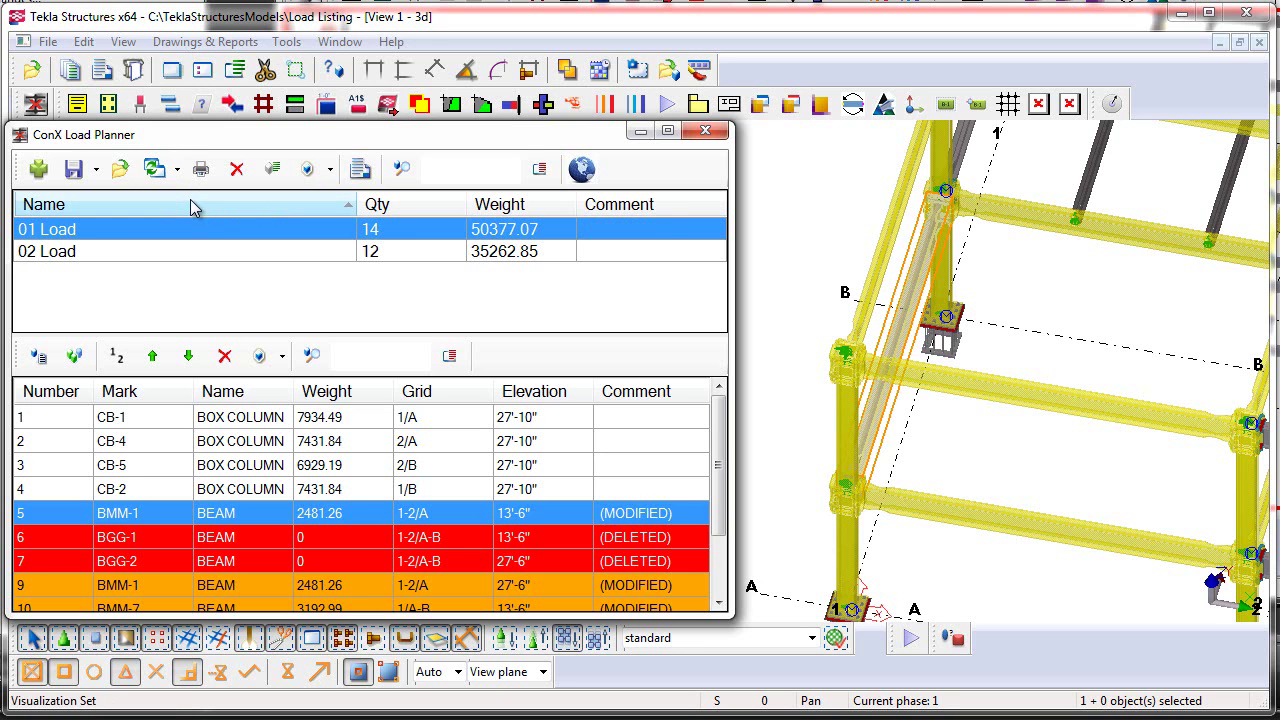
Step: Clear the modified and deleted markings and review 01 Load's 14 pieces weighing 50377.07
click(194, 206)
click(388, 452)
scroll(388, 452, down, 2)
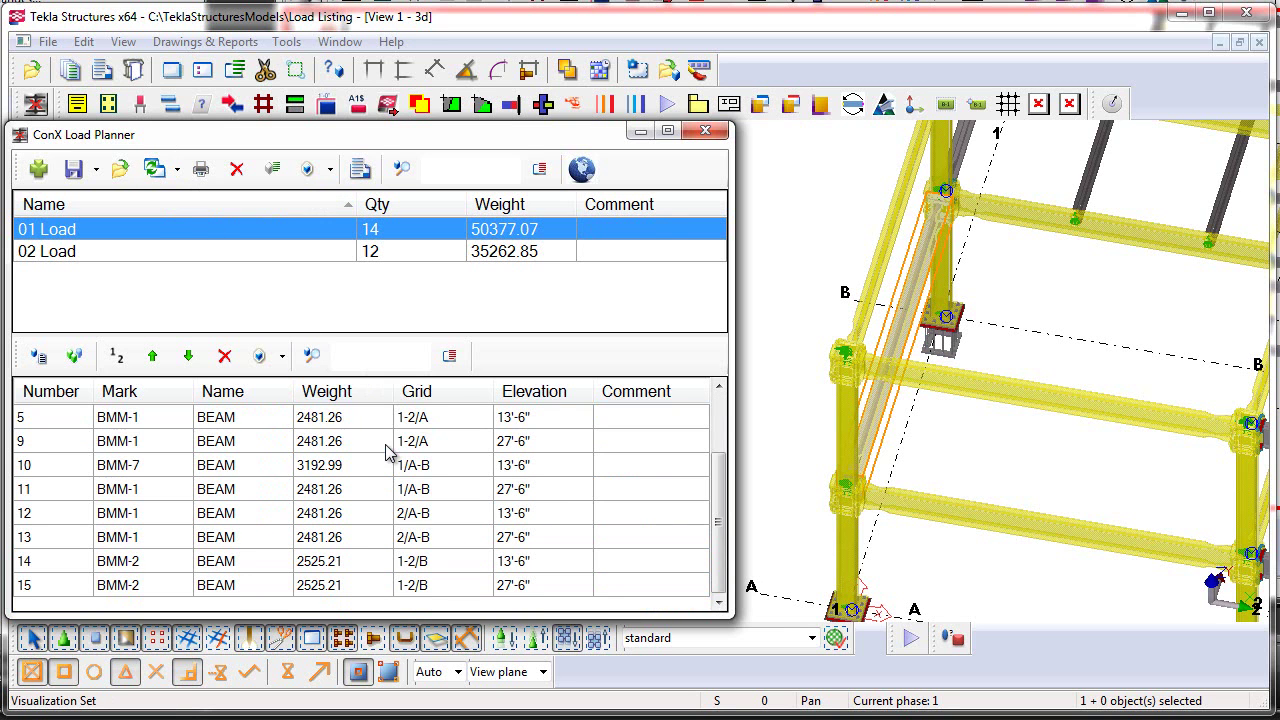
scroll(104, 458, up, 1)
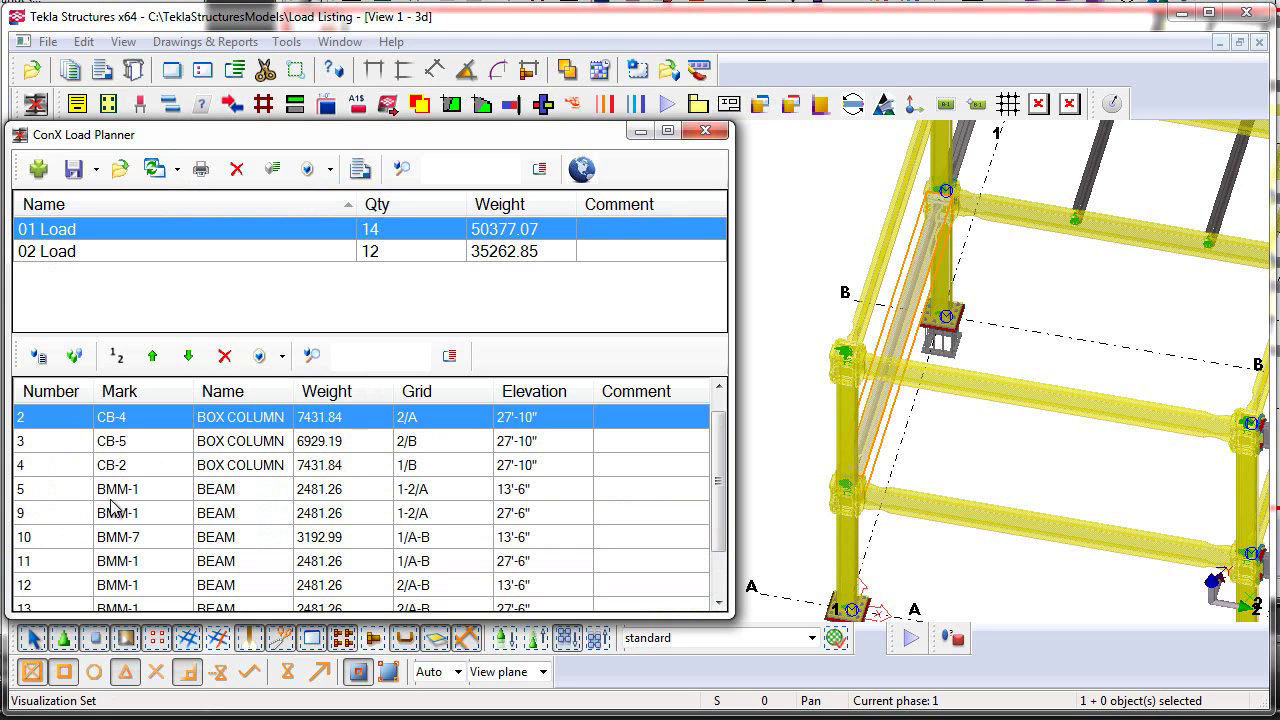
scroll(43, 495, down, 1)
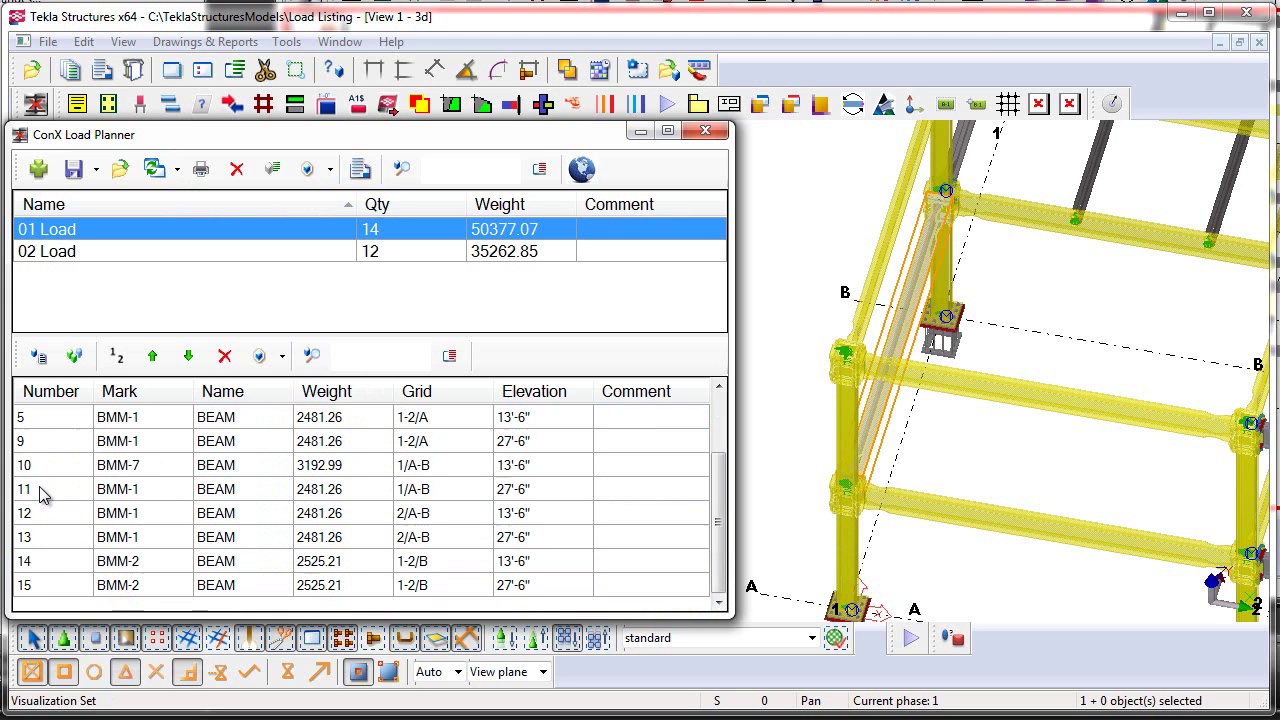
scroll(43, 495, up, 2)
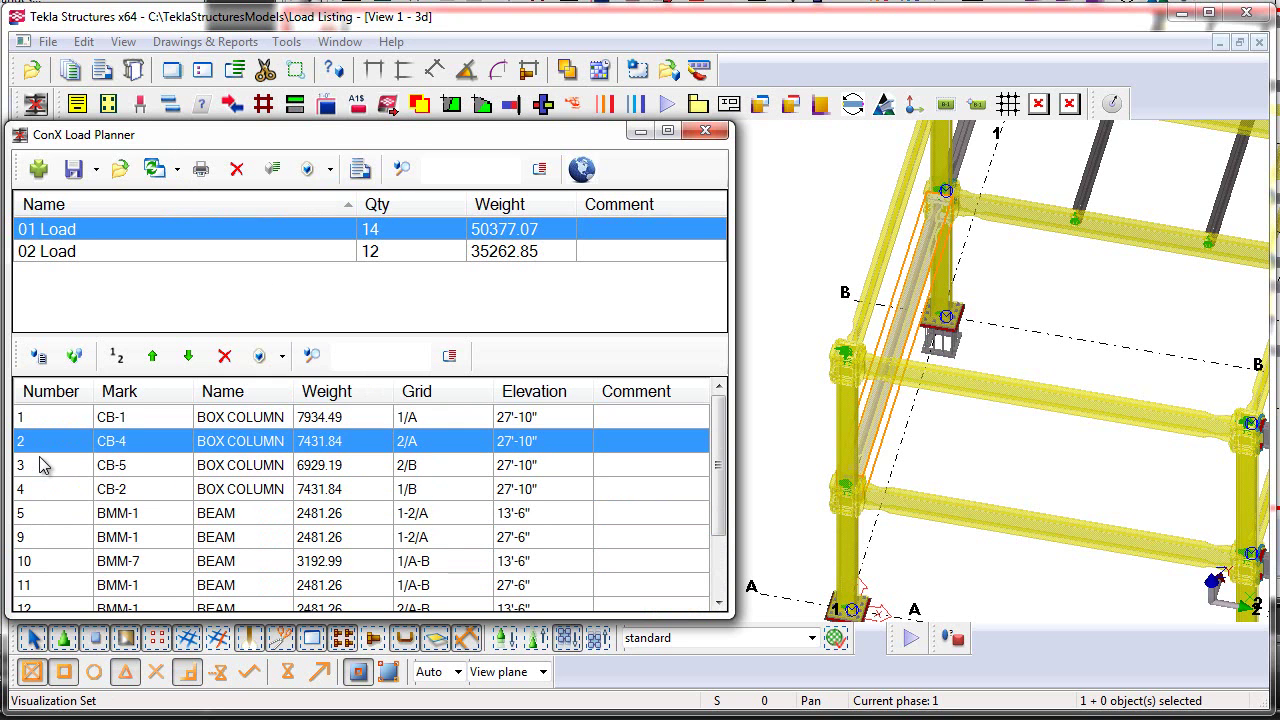
scroll(28, 553, down, 1)
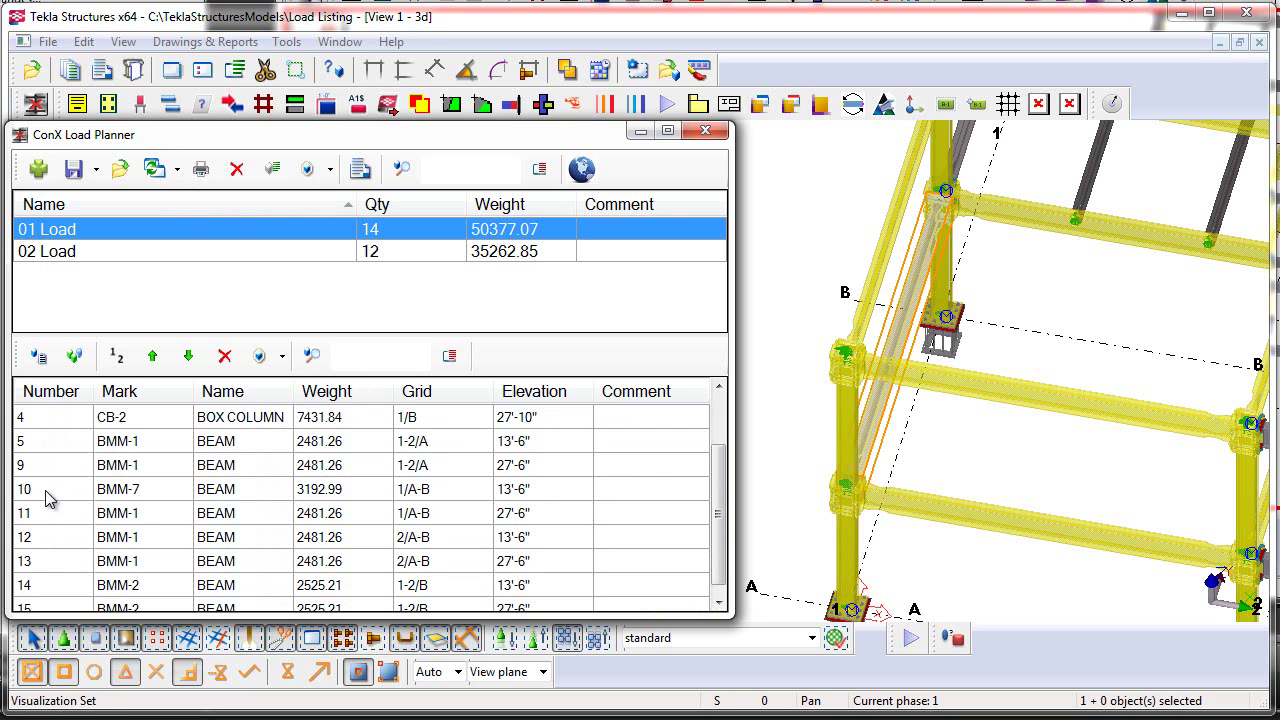
scroll(47, 497, up, 1)
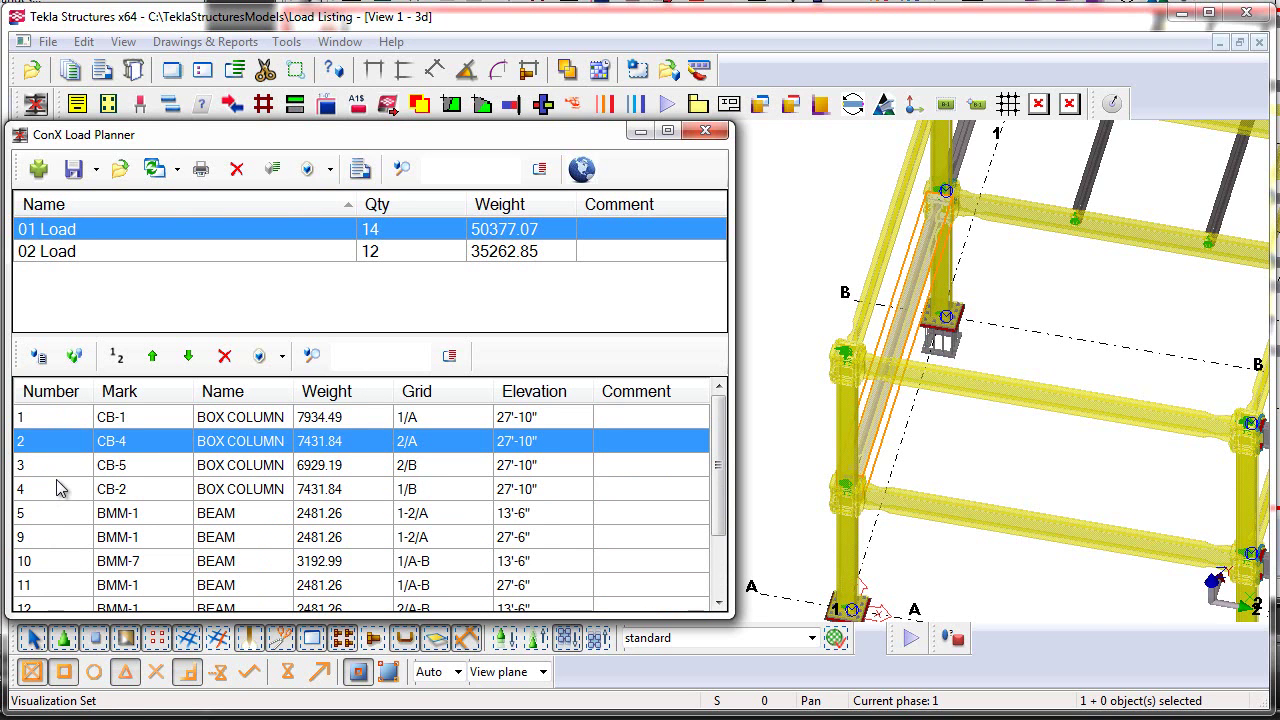
Step: Save the updated load plan and return to the Load Listing 3D model view
click(75, 171)
click(800, 232)
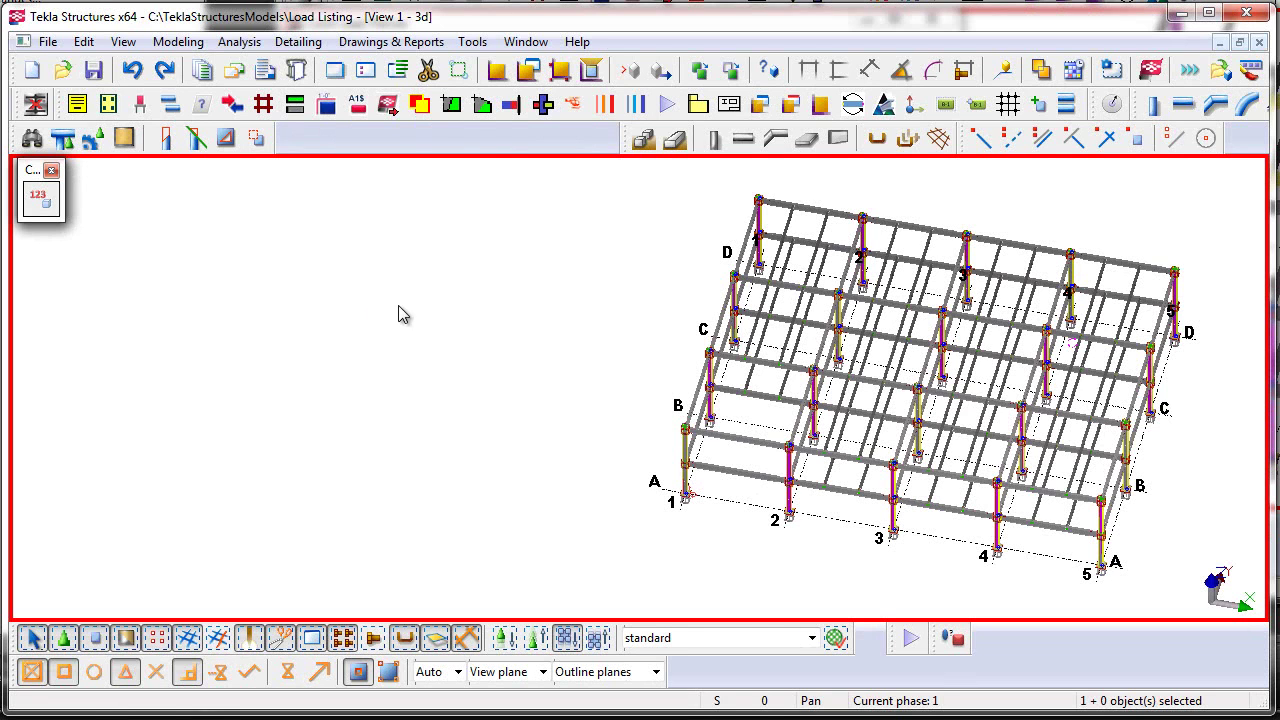
Step: Reopen ConX Load Planner, write the load data to the model parts, and close it
click(44, 200)
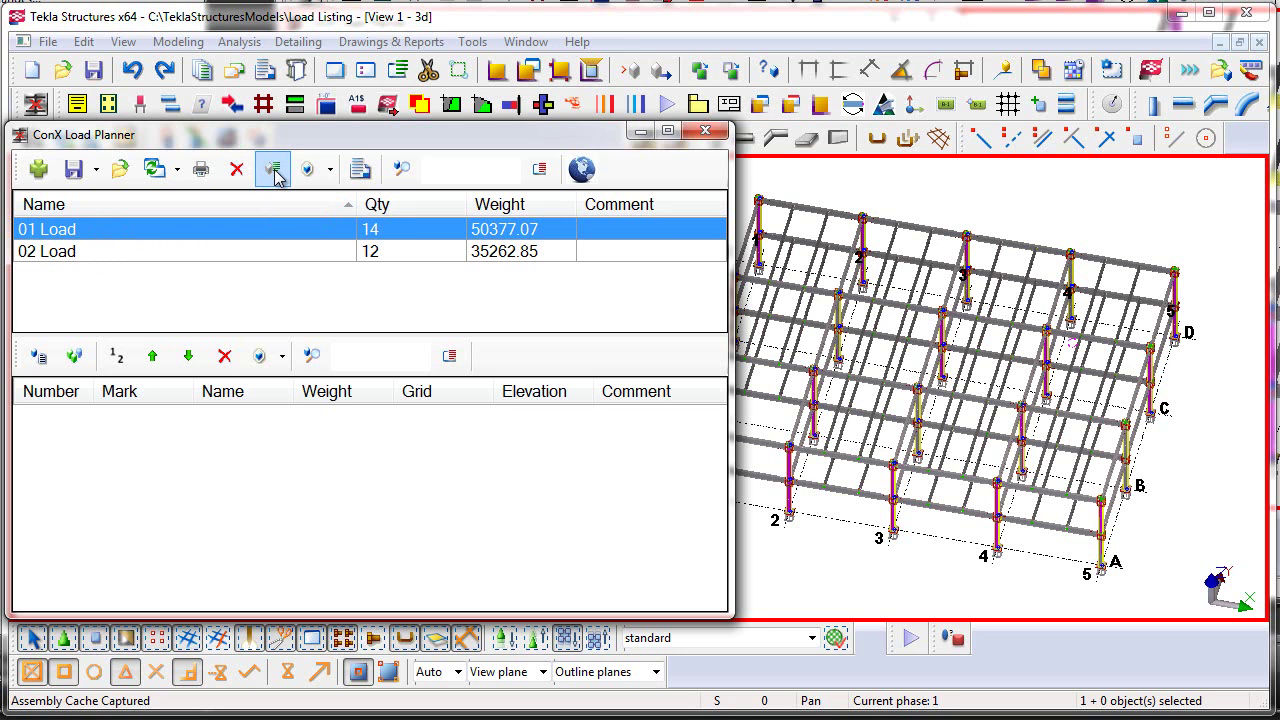
click(274, 172)
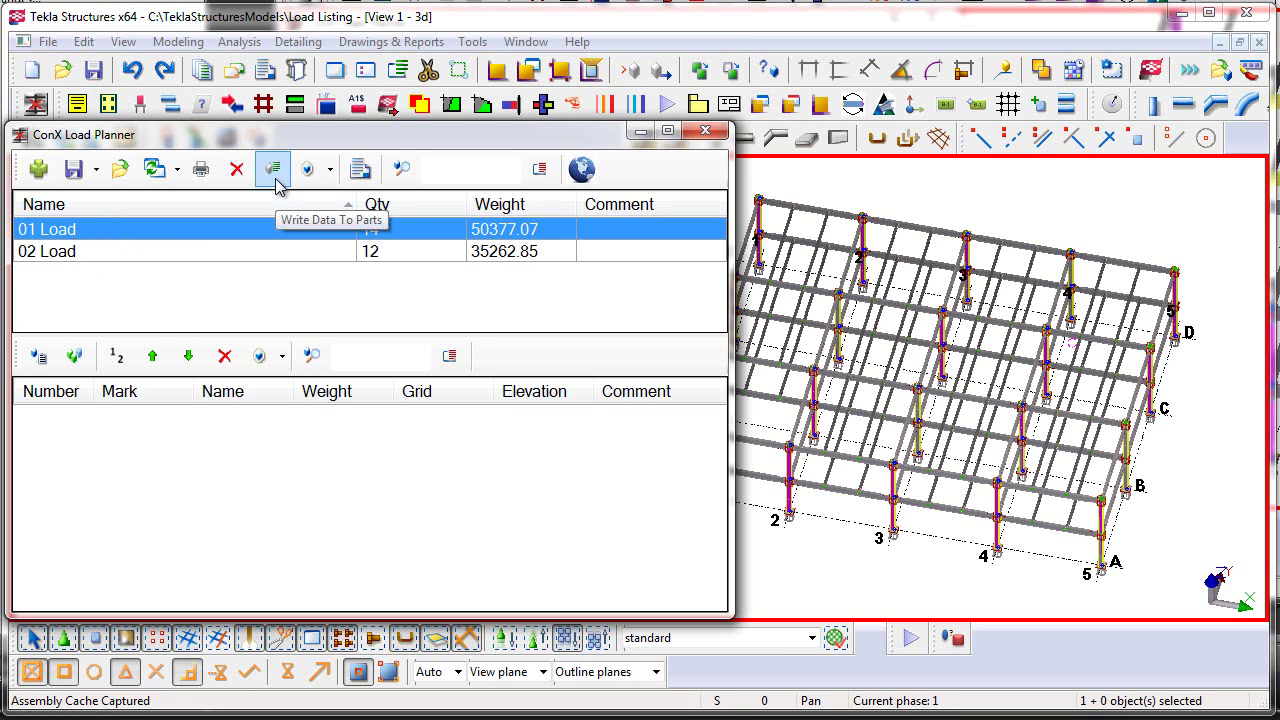
click(277, 184)
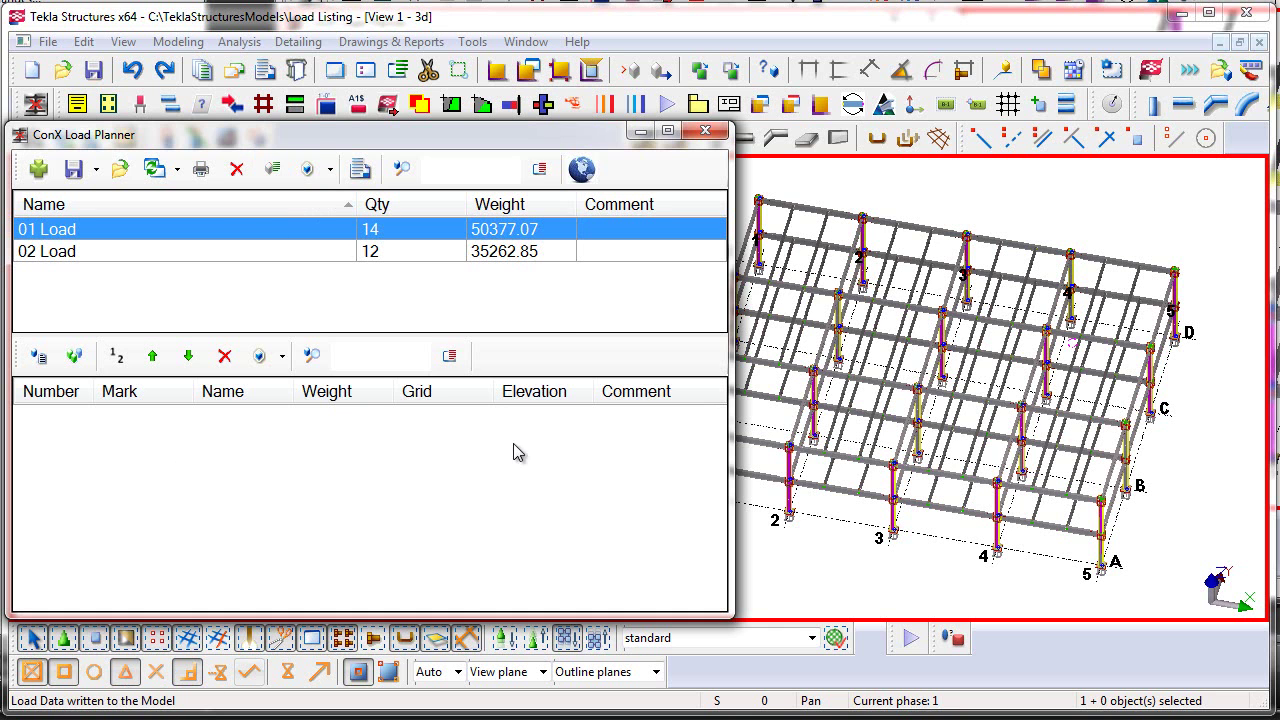
click(705, 131)
Step: Confirm the beam assembly's ConXtech Field Load Number reads 01 Load, then cancel
double_click(735, 447)
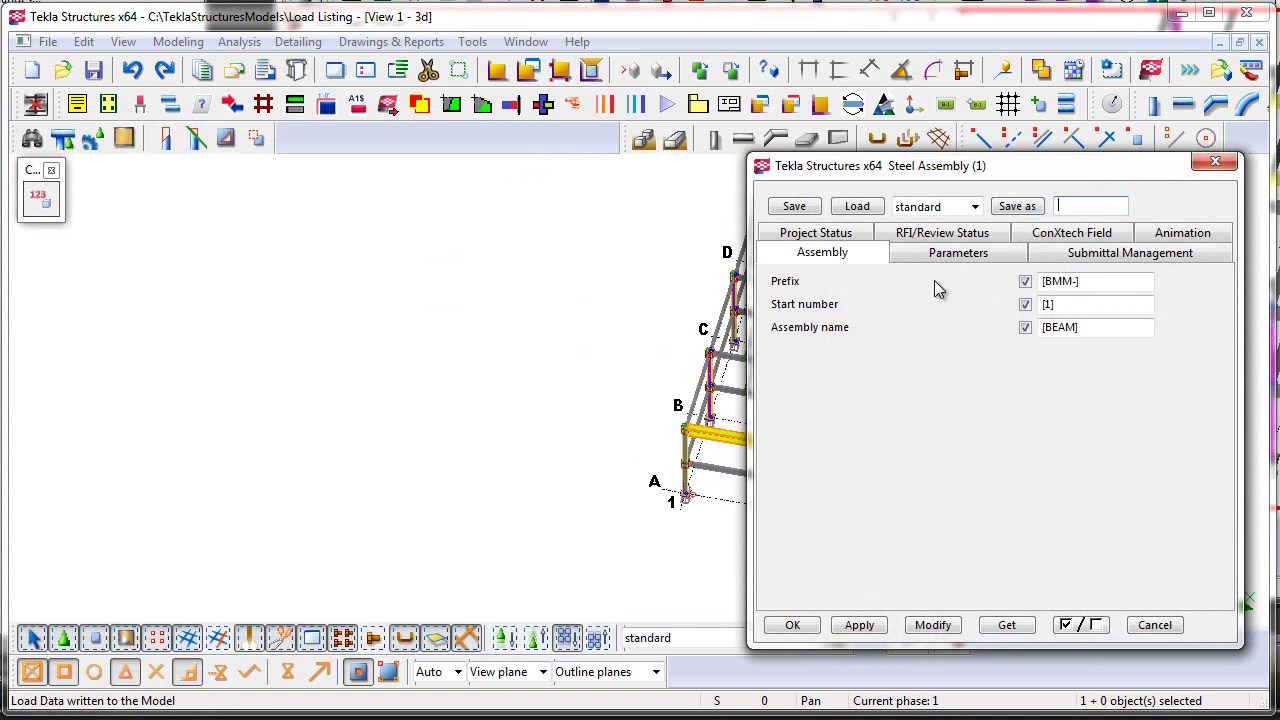
click(1042, 234)
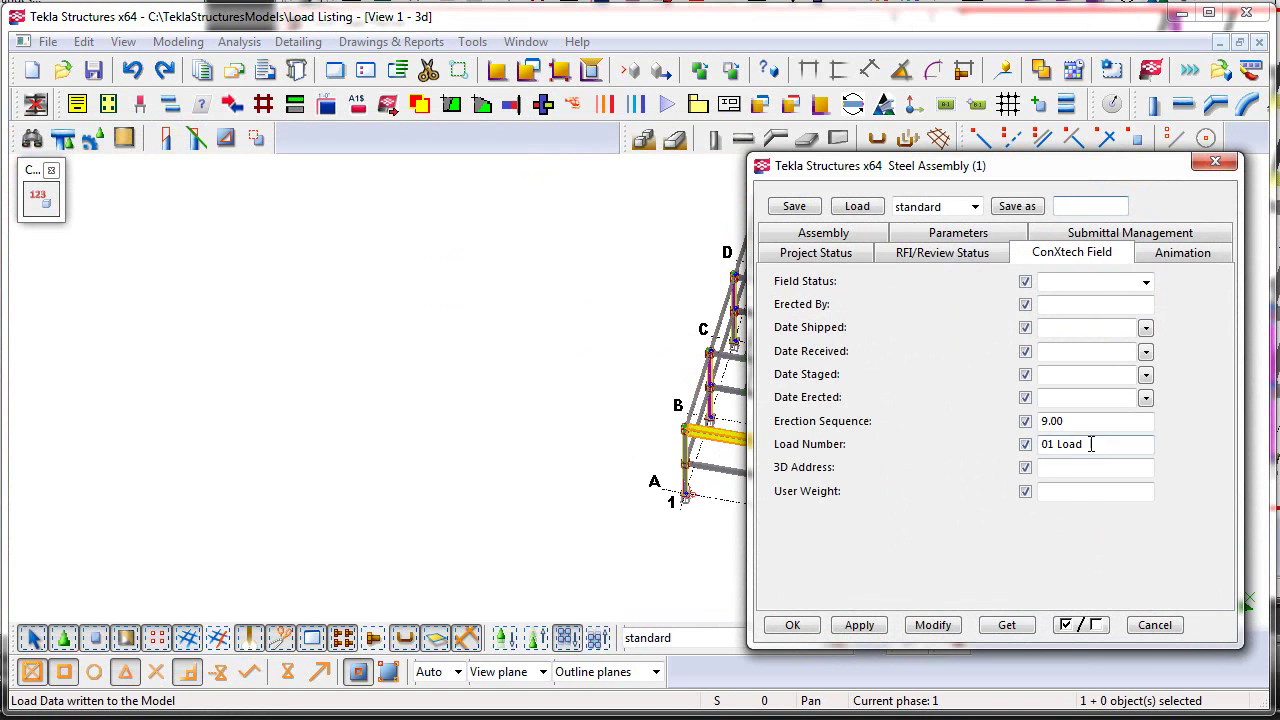
drag(1093, 443, 1030, 421)
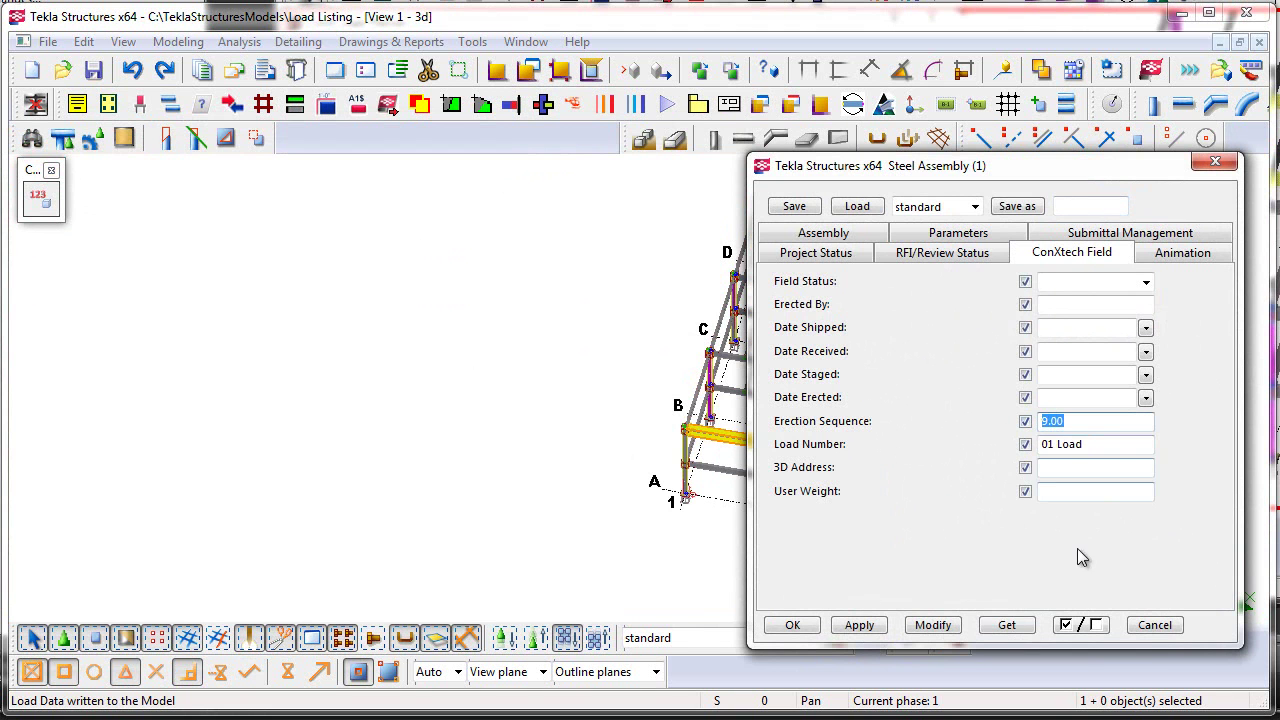
click(1152, 625)
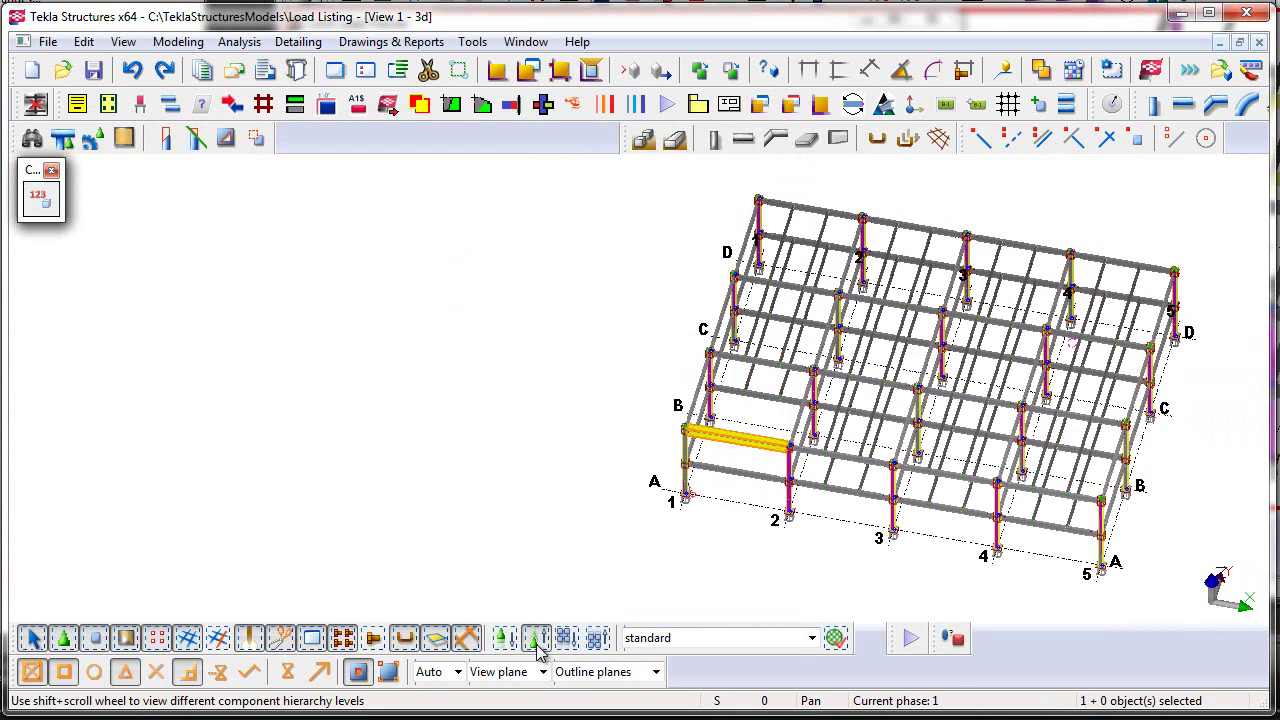
Step: Check the beam's ConXtech Field values, Erection Sequence 9.00 and Load Number 01 Load, and close both dialogs
double_click(750, 444)
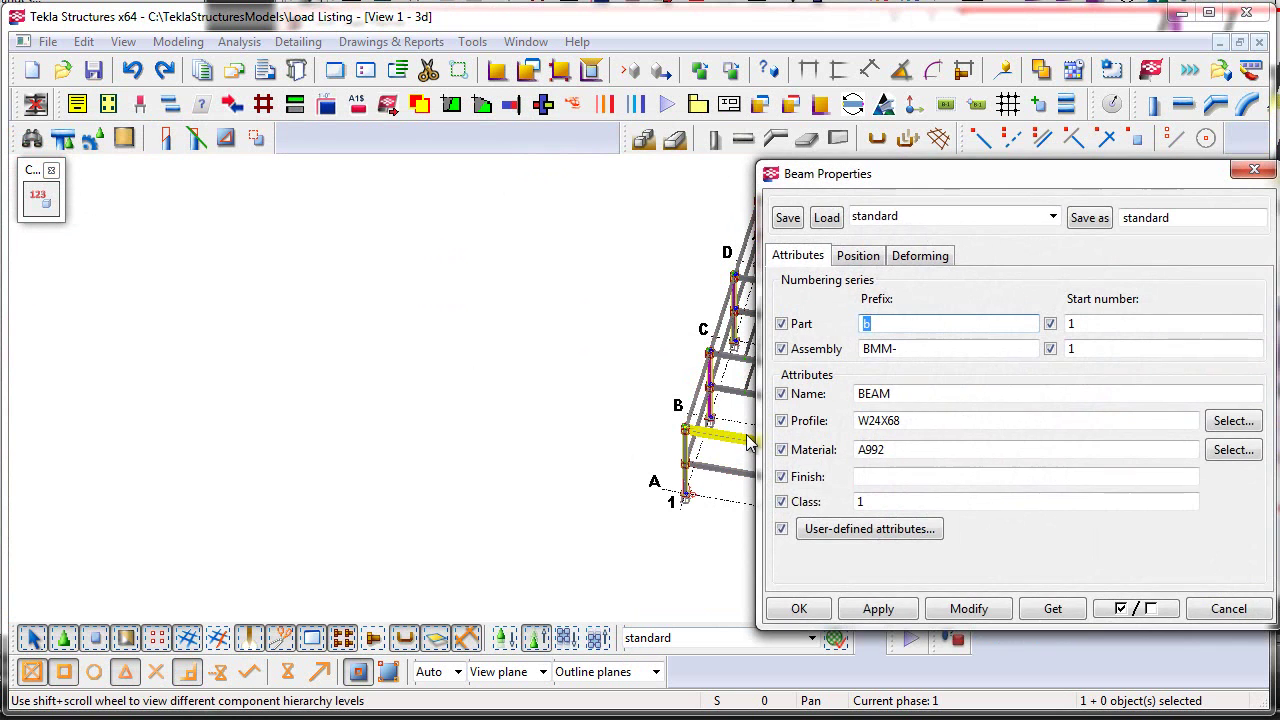
click(870, 530)
click(694, 219)
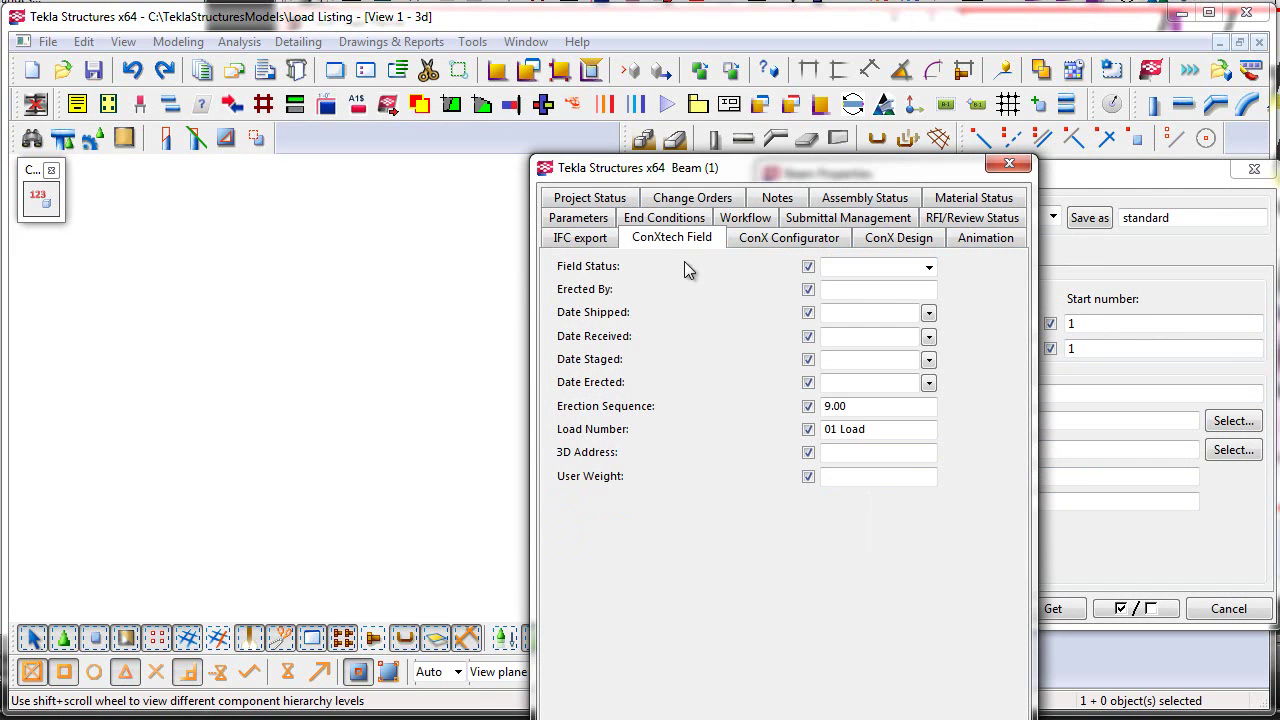
drag(866, 408, 777, 403)
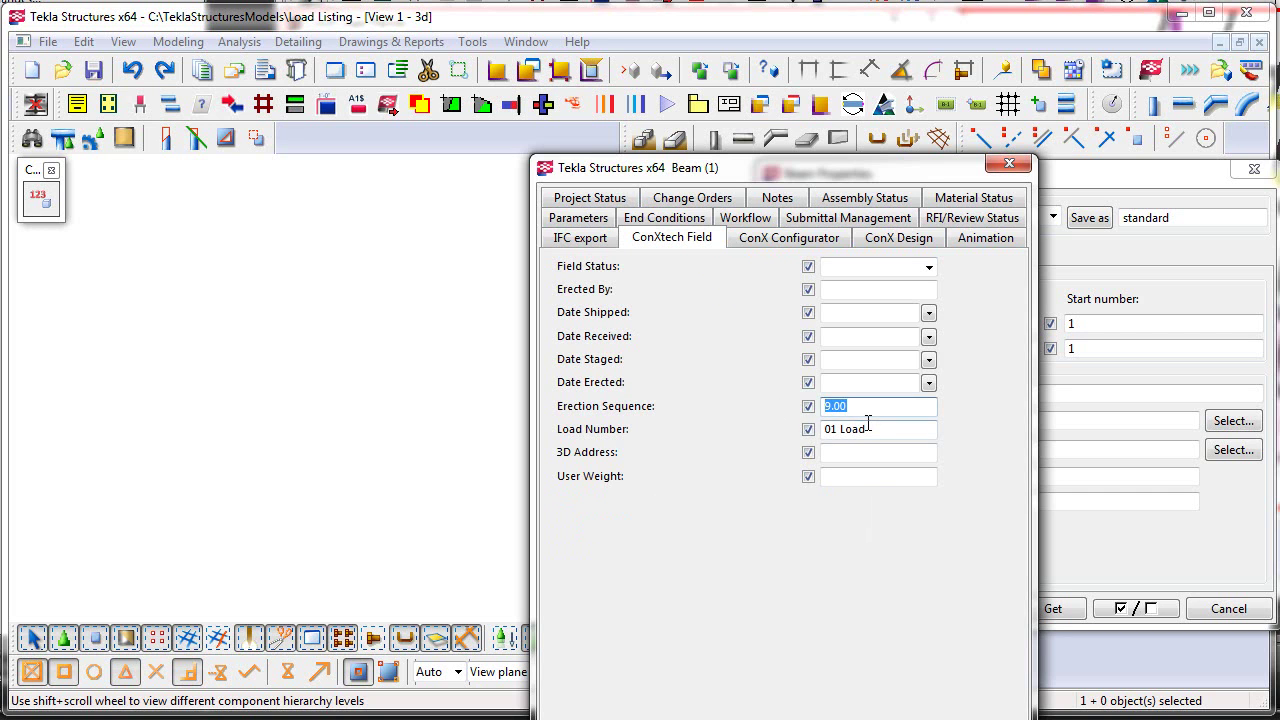
drag(871, 423, 829, 428)
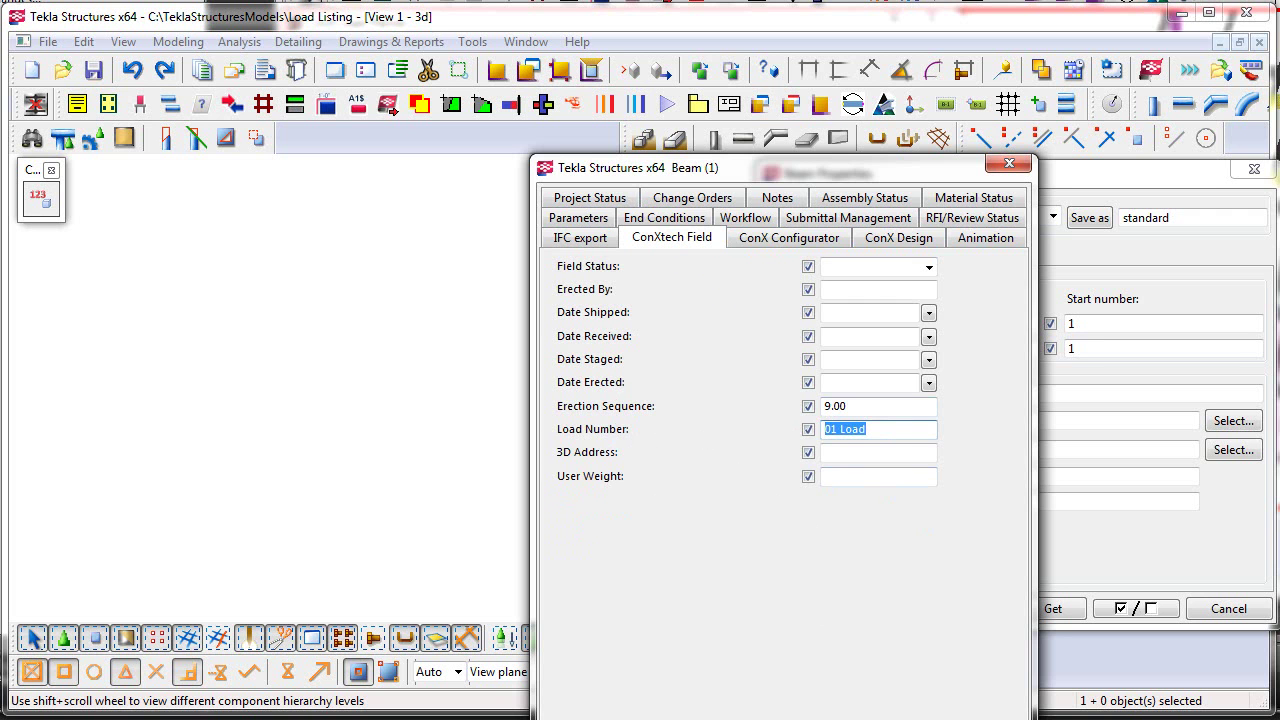
key(Return)
click(1224, 609)
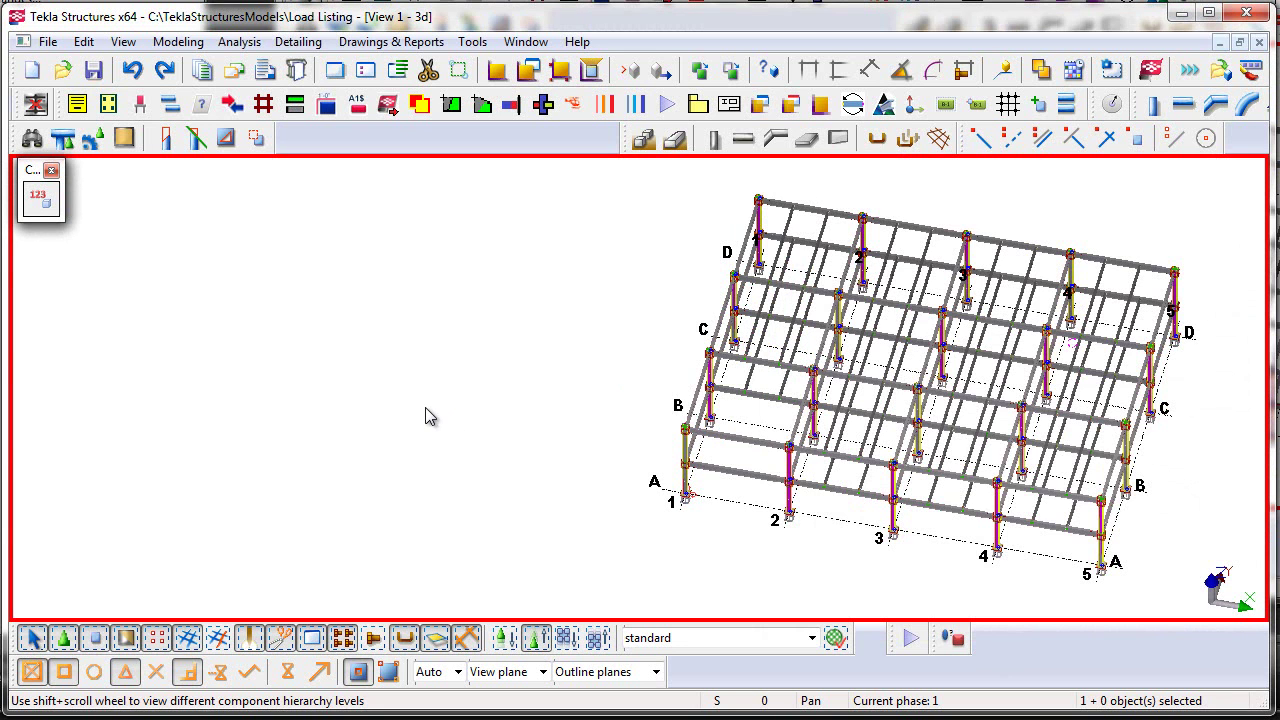
Step: Save the model and open its Load Listing folder, scrolling to IFC_properties_sets.inp
click(94, 70)
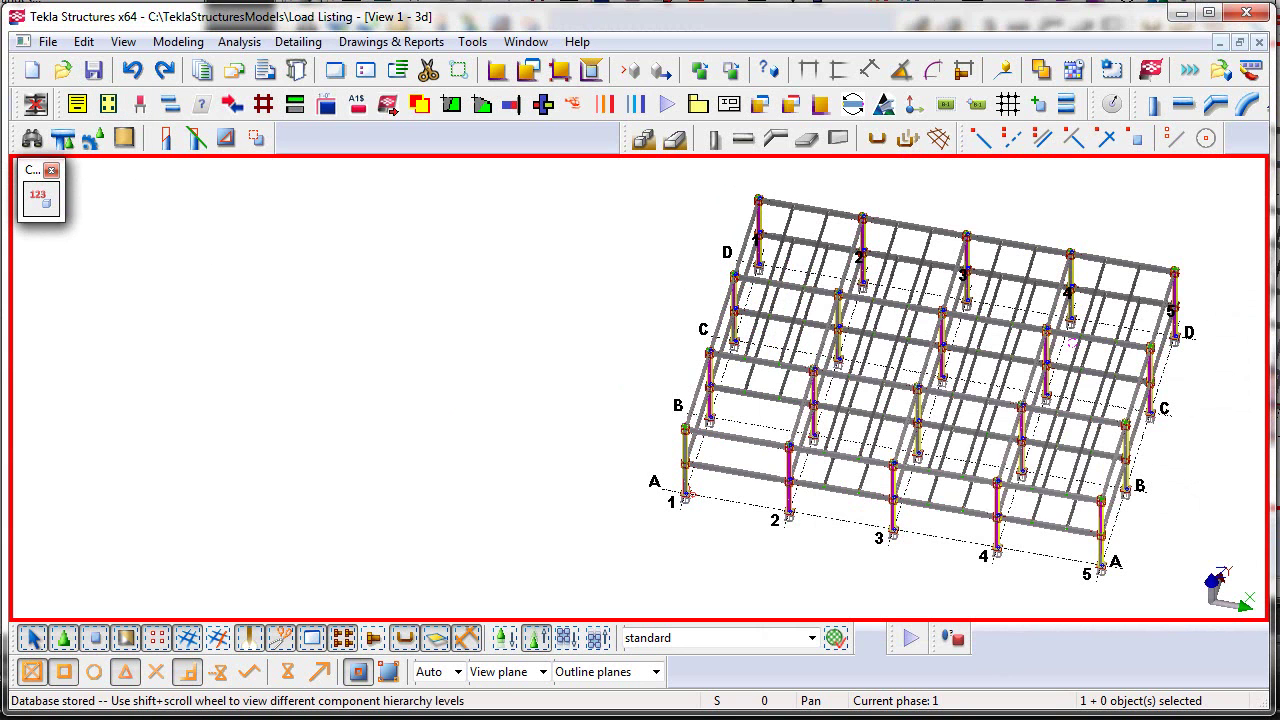
key(alt+Tab)
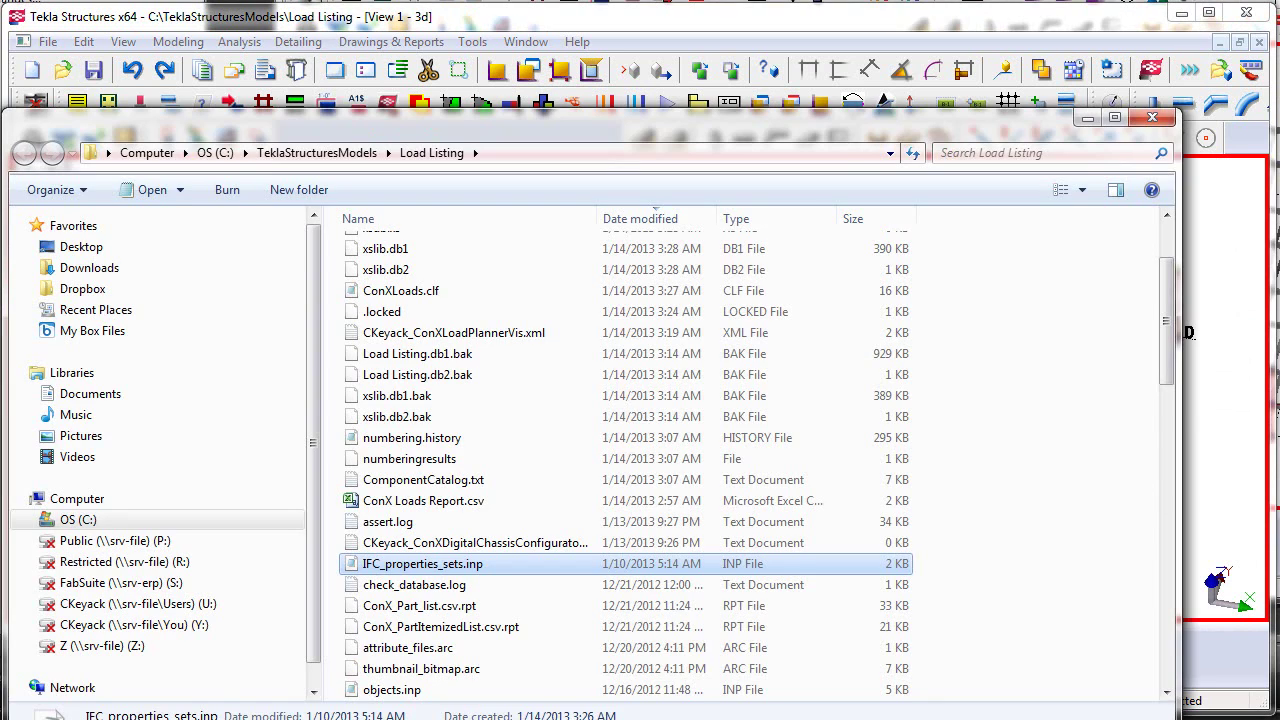
click(47, 41)
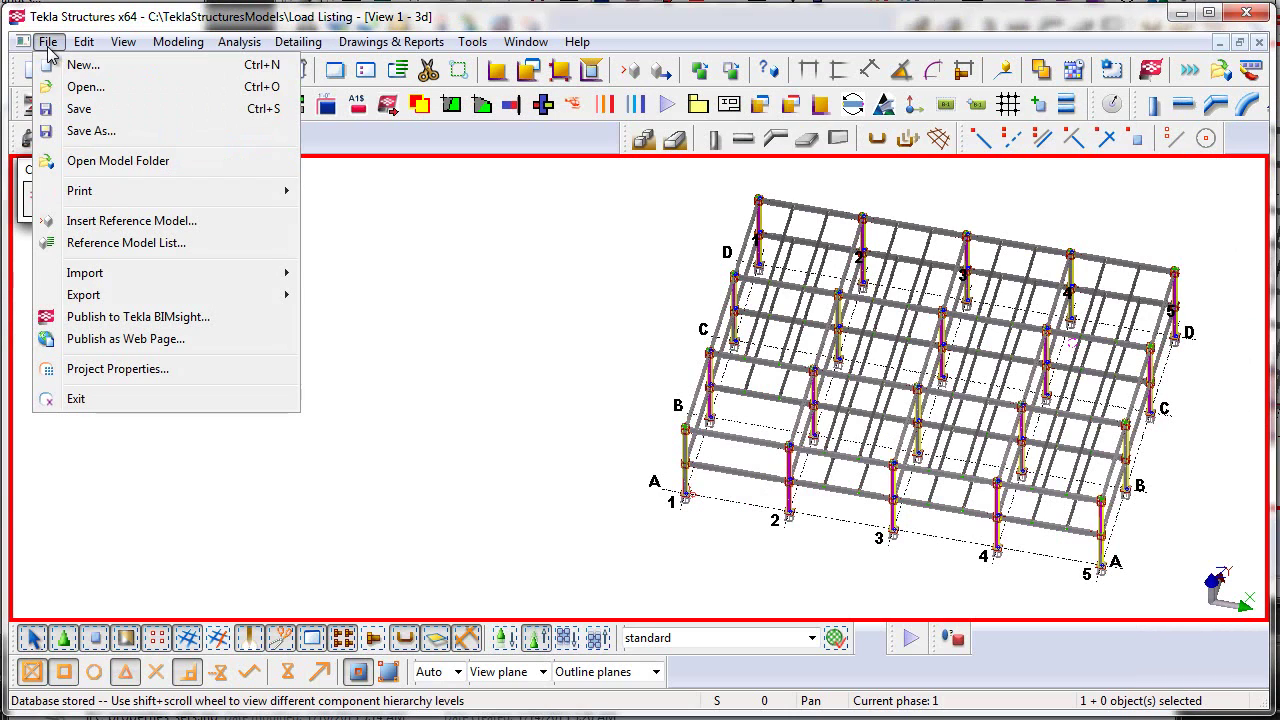
click(88, 161)
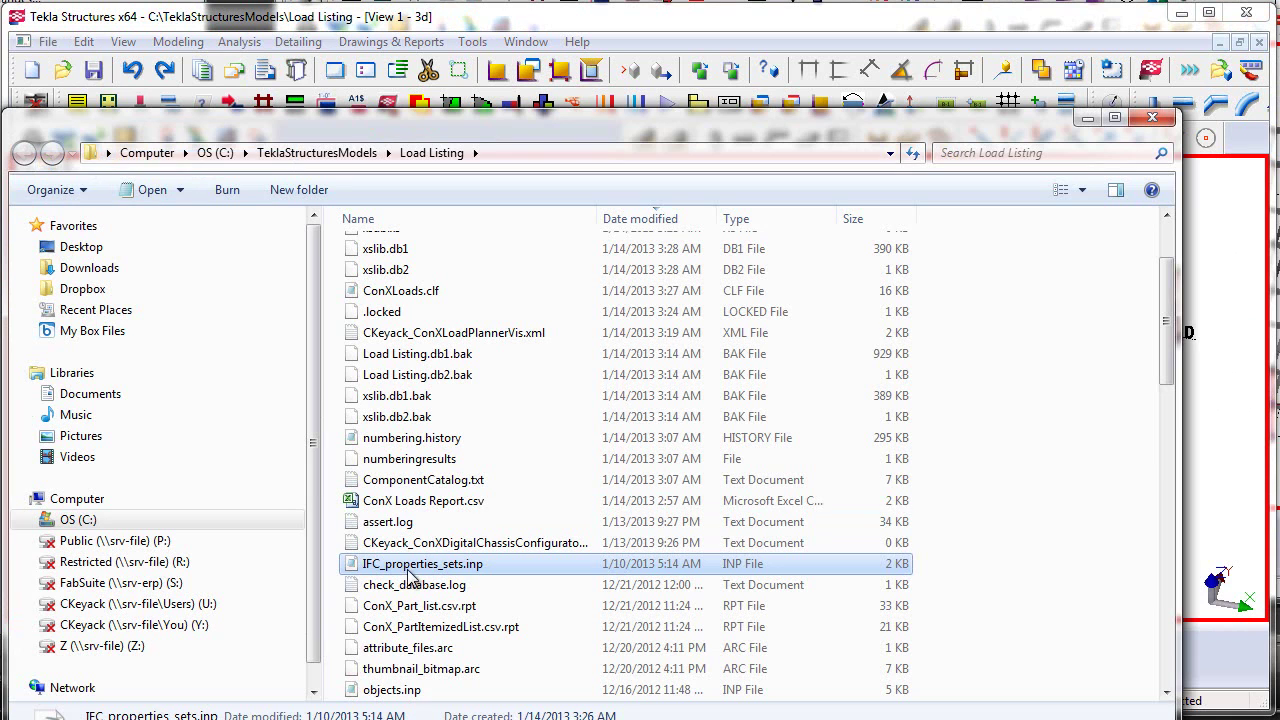
scroll(447, 568, down, 2)
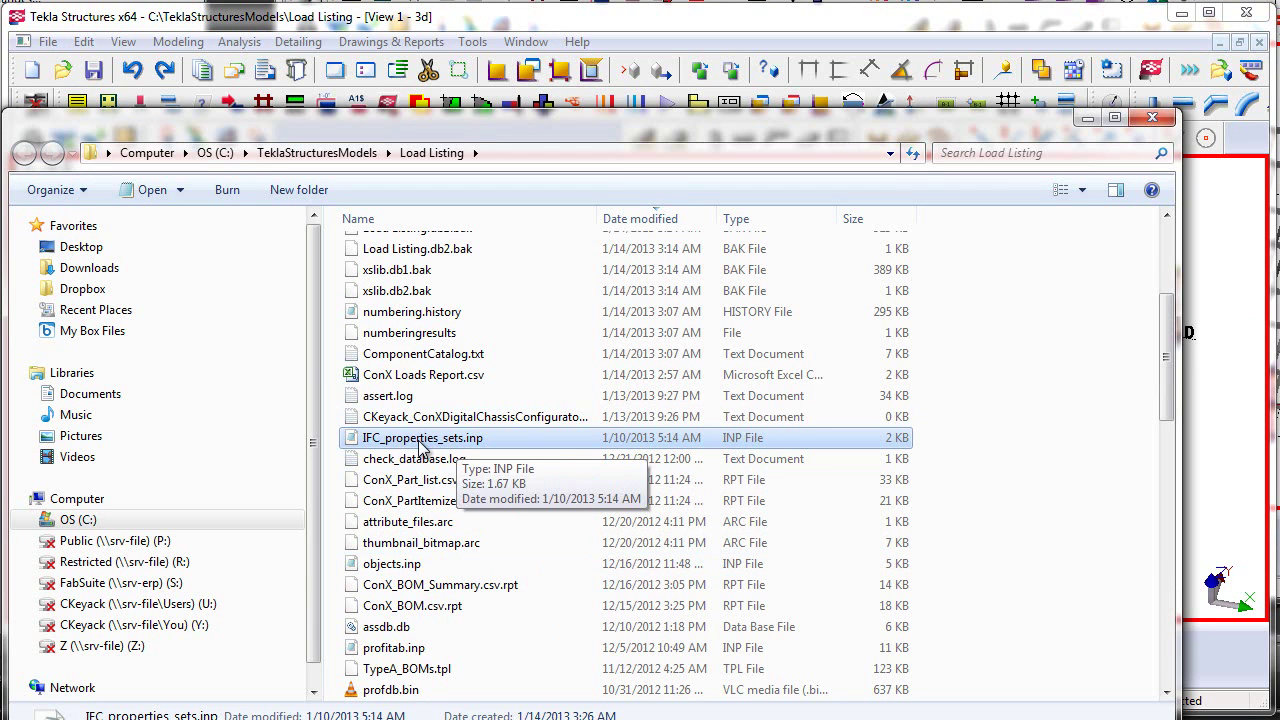
Step: Open IFC_properties_sets.inp, highlight the ConX LoadNumber CX_LOADNUMBER STRING line, and close it
double_click(420, 442)
scroll(226, 457, down, 1)
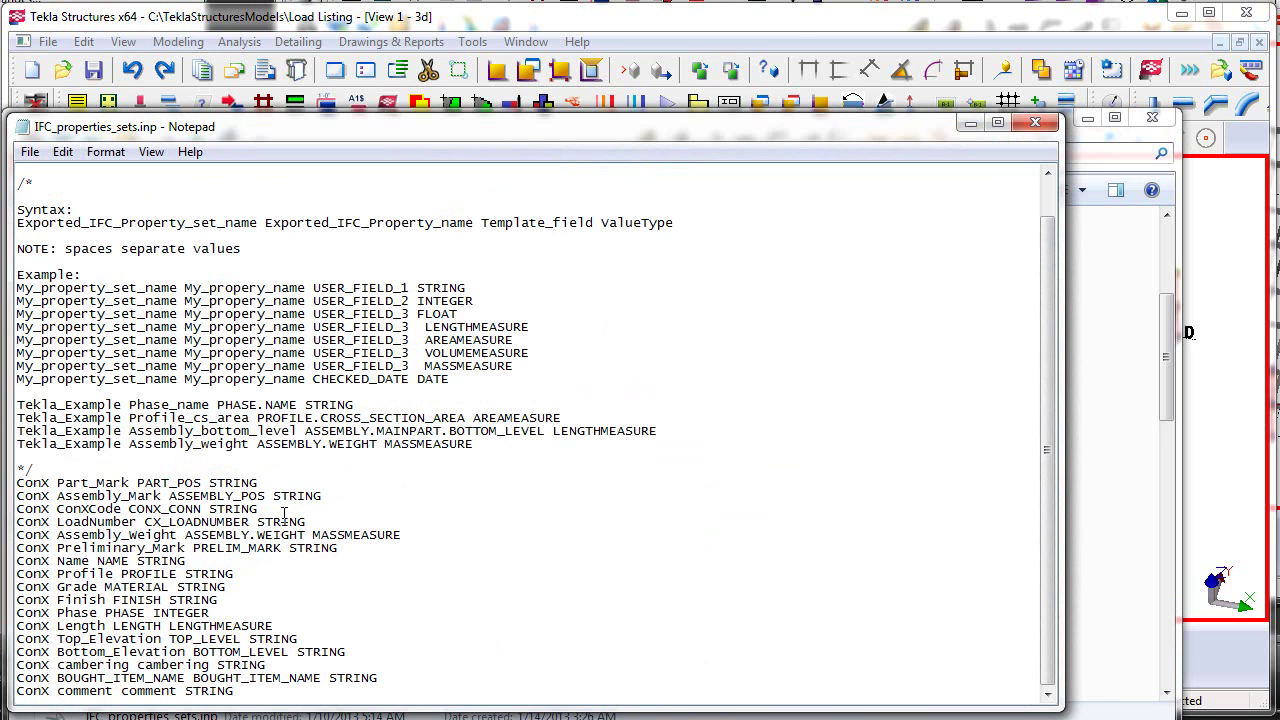
drag(307, 522, 12, 524)
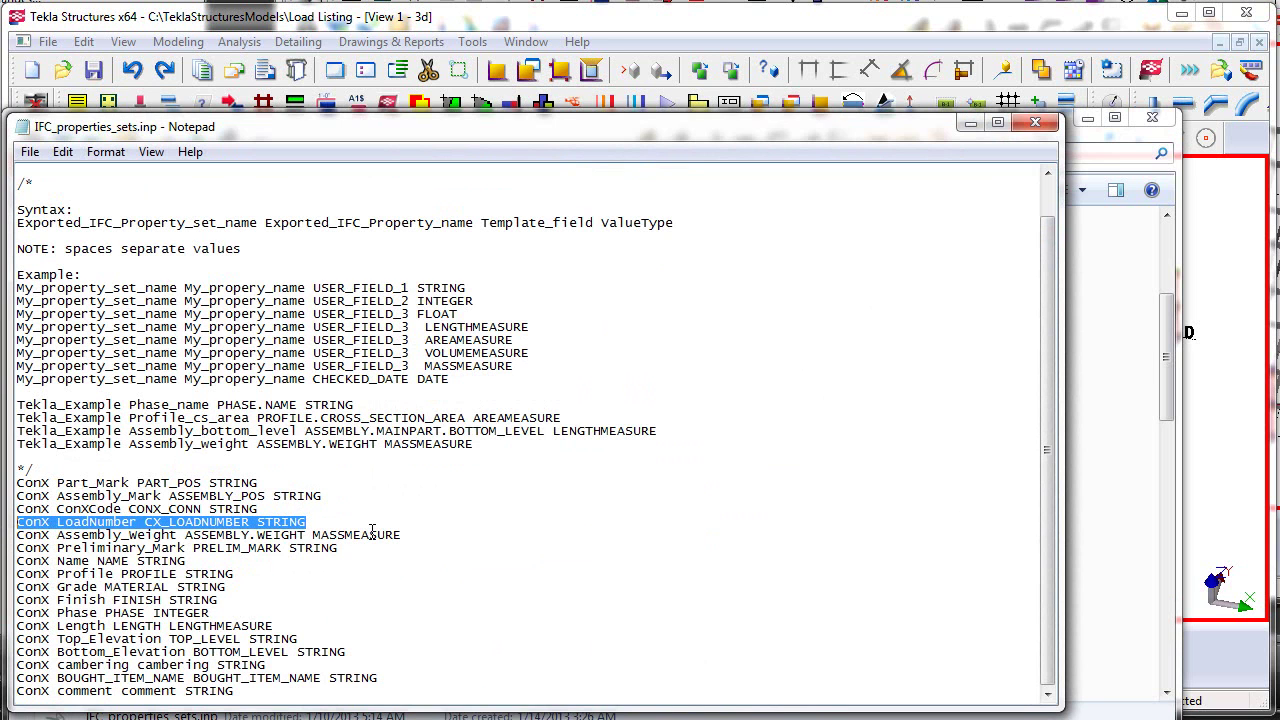
click(1033, 123)
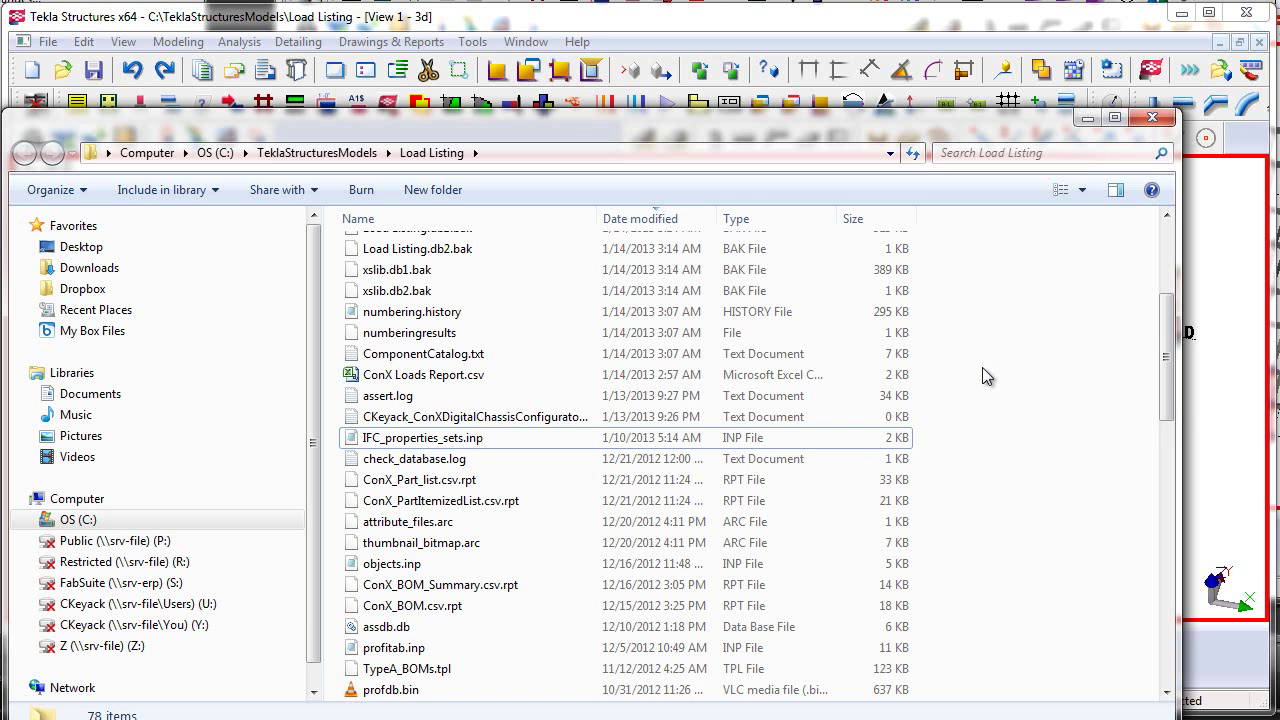
Step: Export the model to IFC with output file LoadListing
key(alt+Tab)
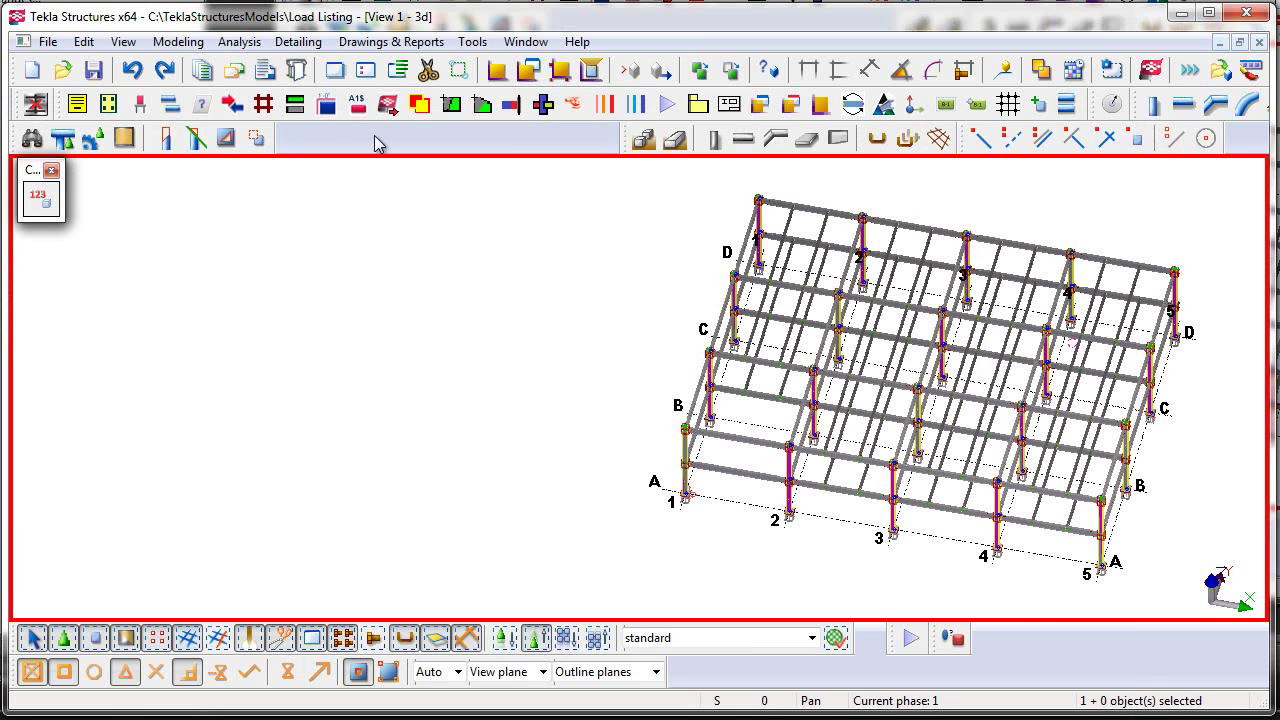
click(48, 42)
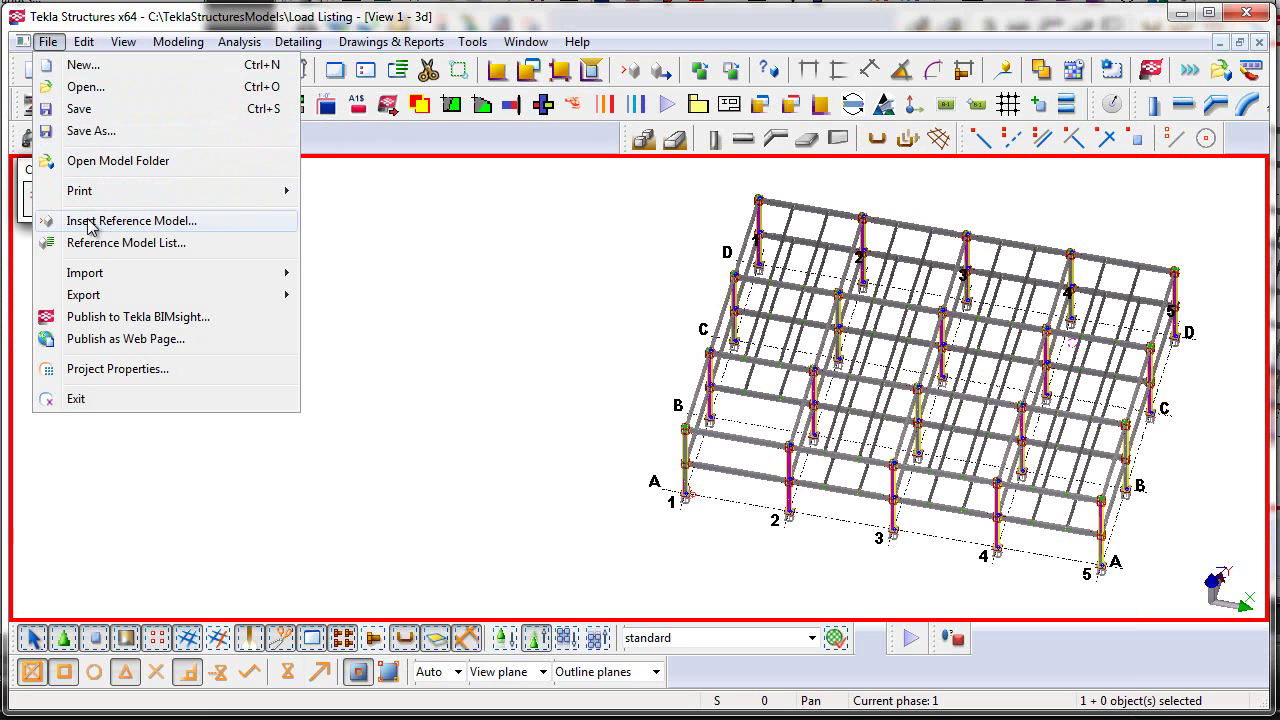
mouse_move(90, 295)
click(345, 347)
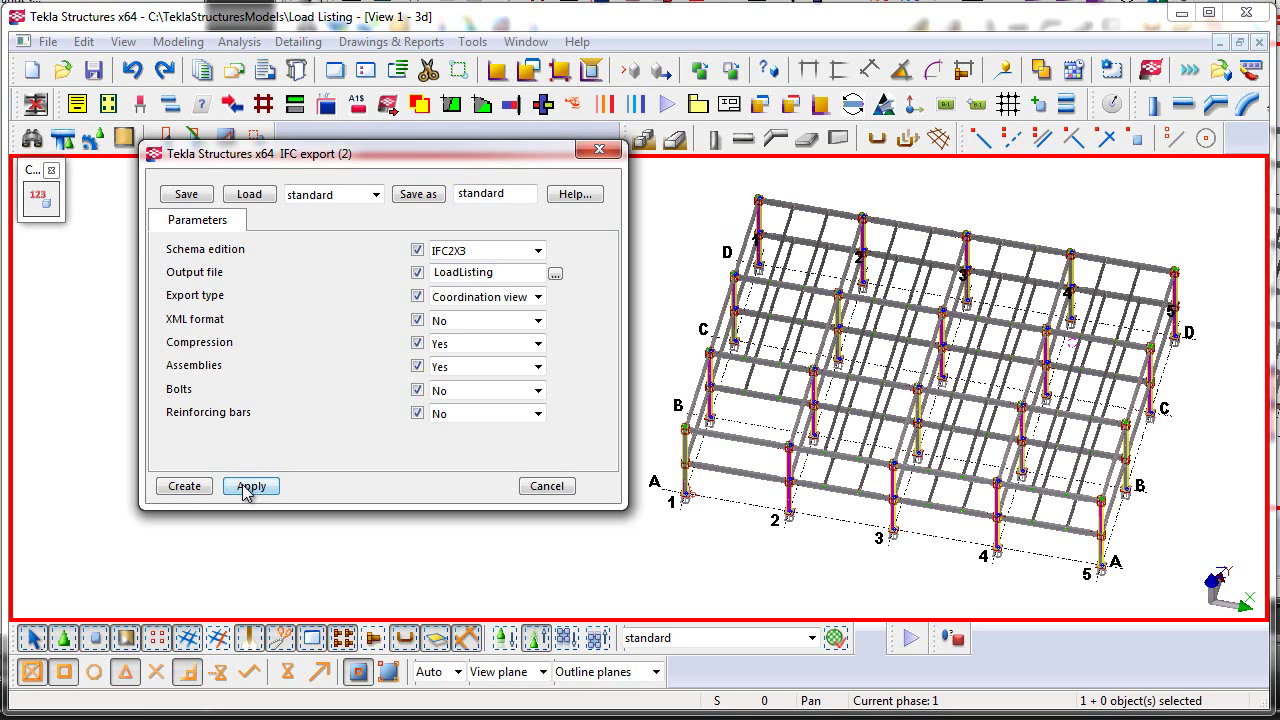
click(180, 487)
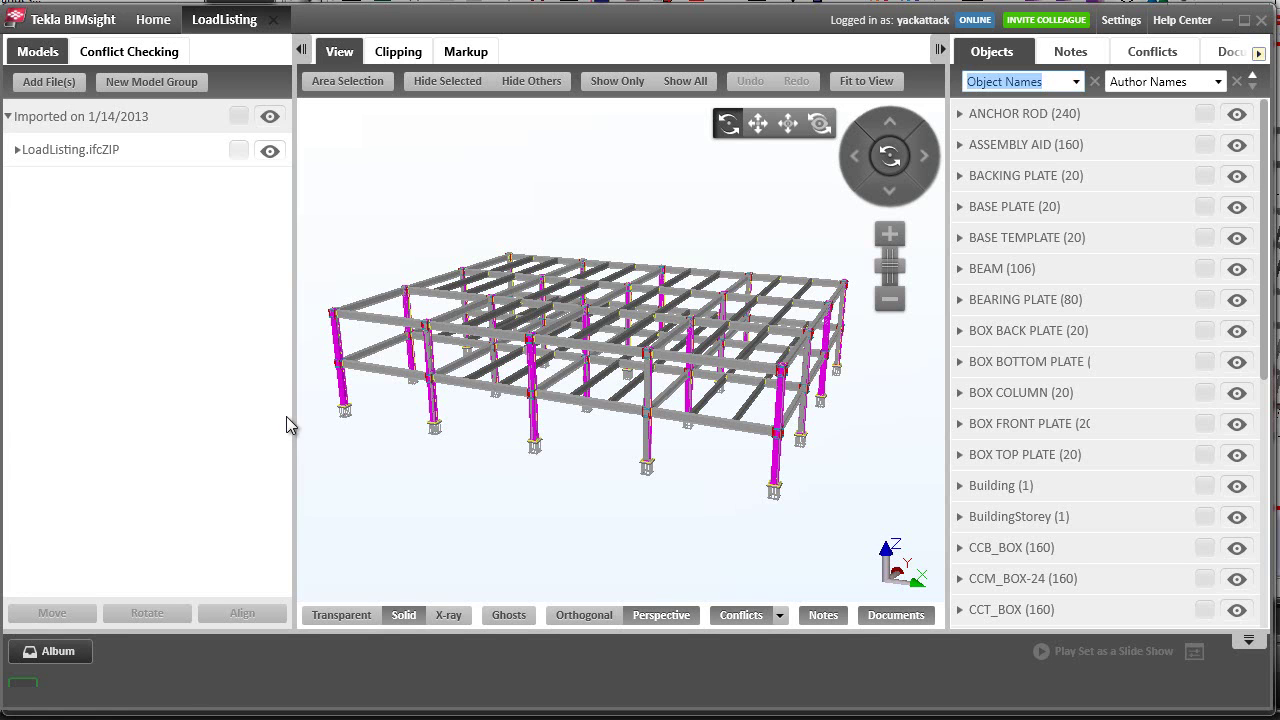
Step: Group the objects by LoadNumber, expand 01 Load, and select its 12 members
click(1077, 82)
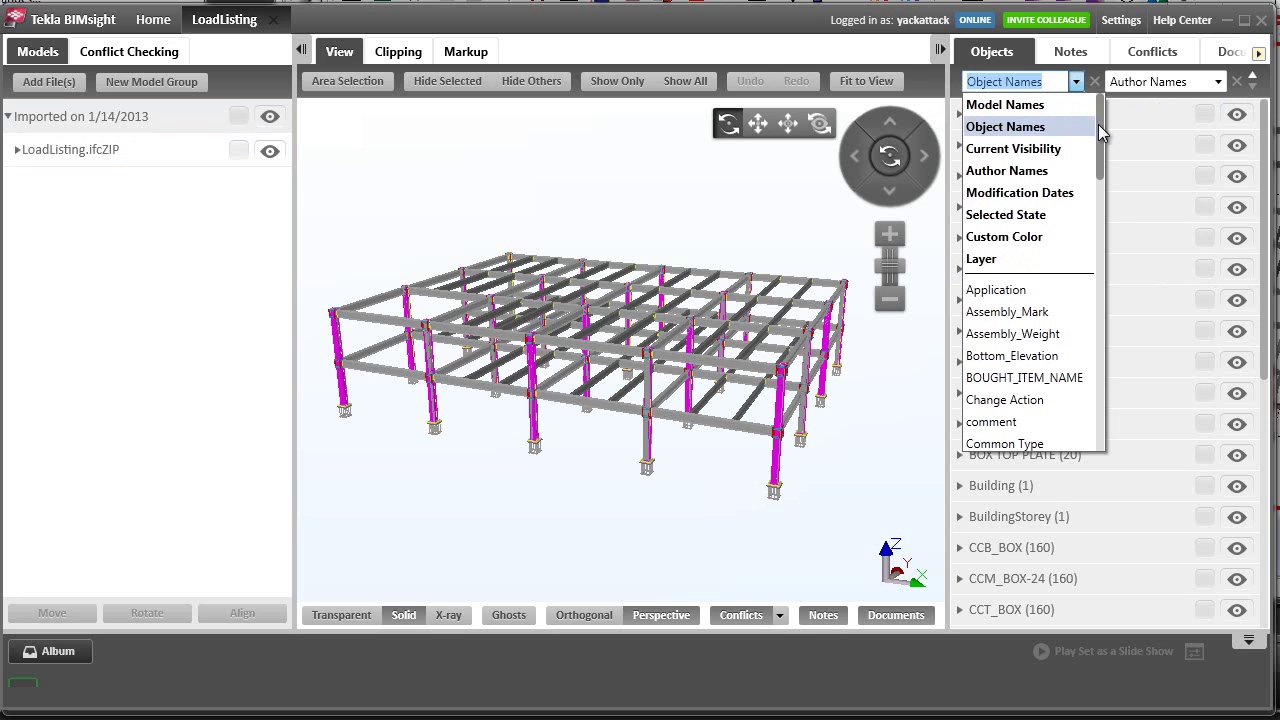
drag(1101, 138, 1103, 263)
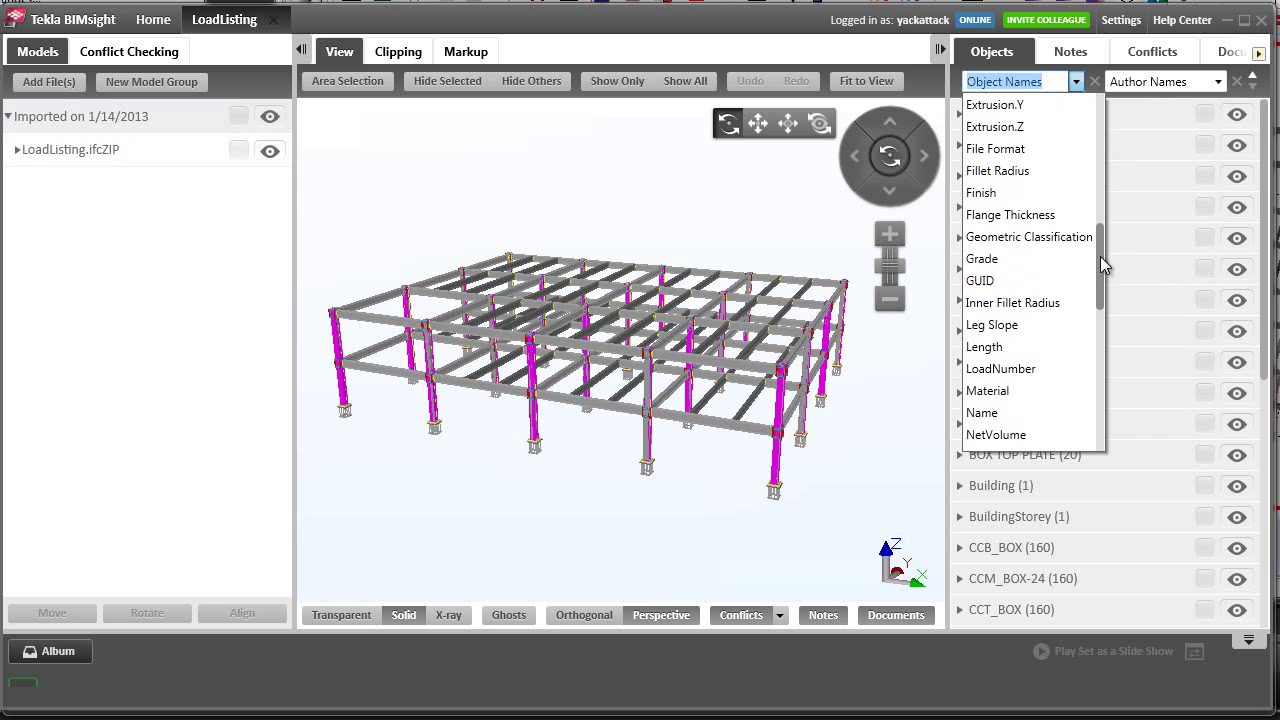
click(1016, 371)
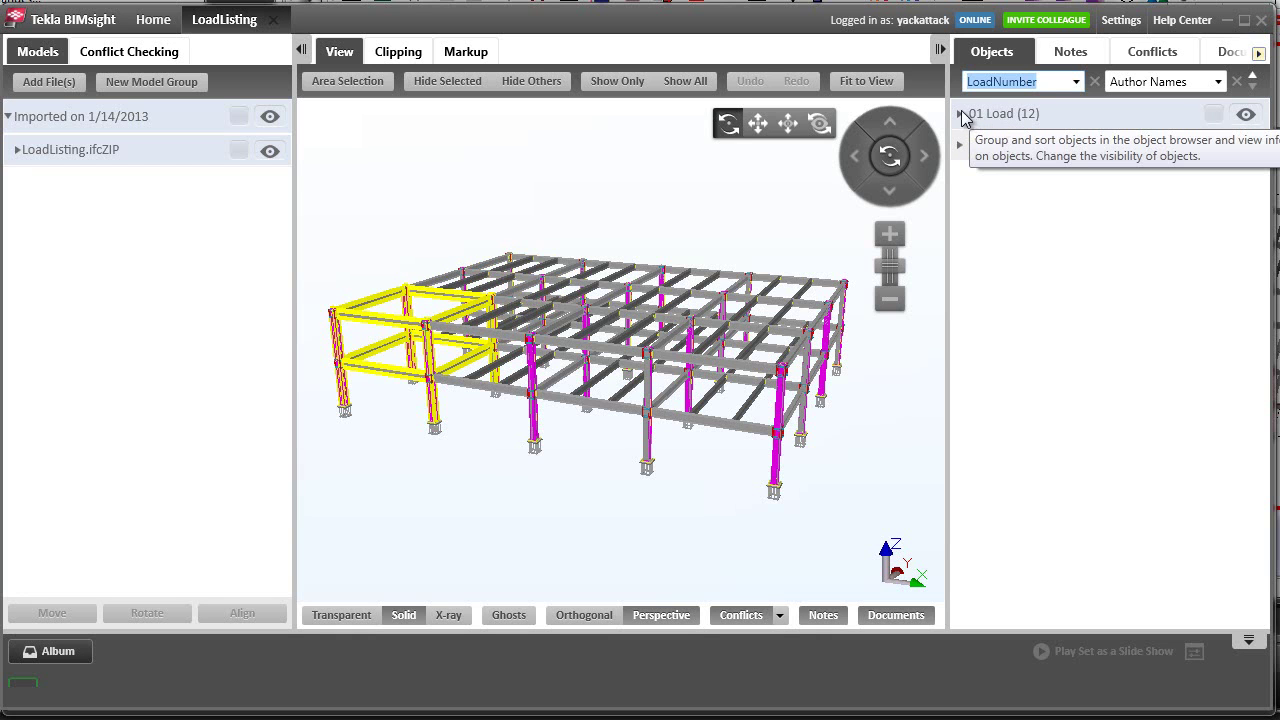
click(960, 114)
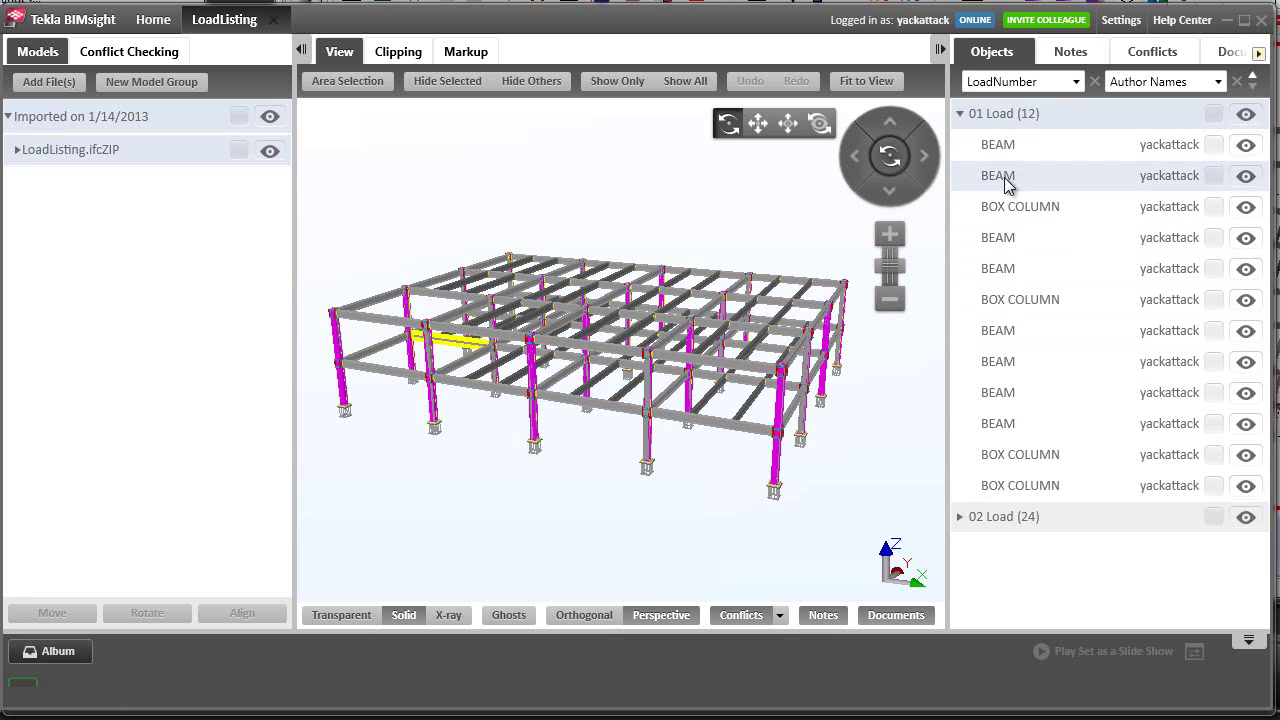
click(975, 114)
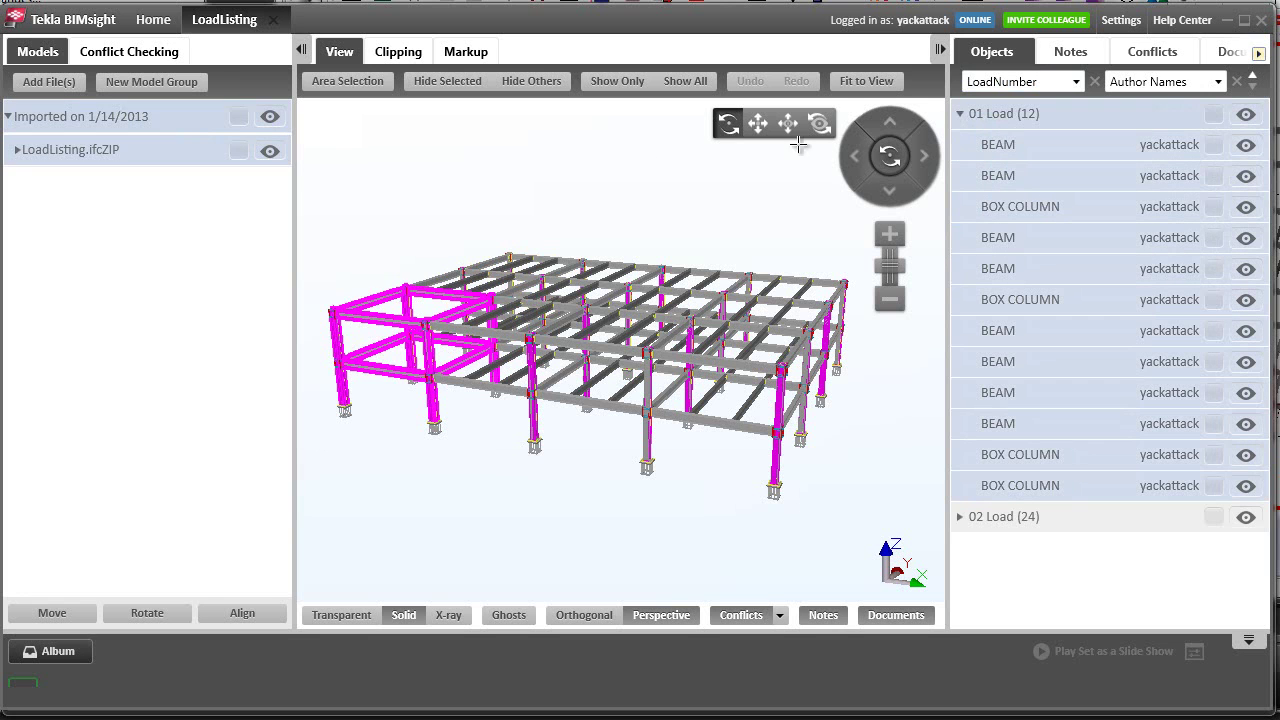